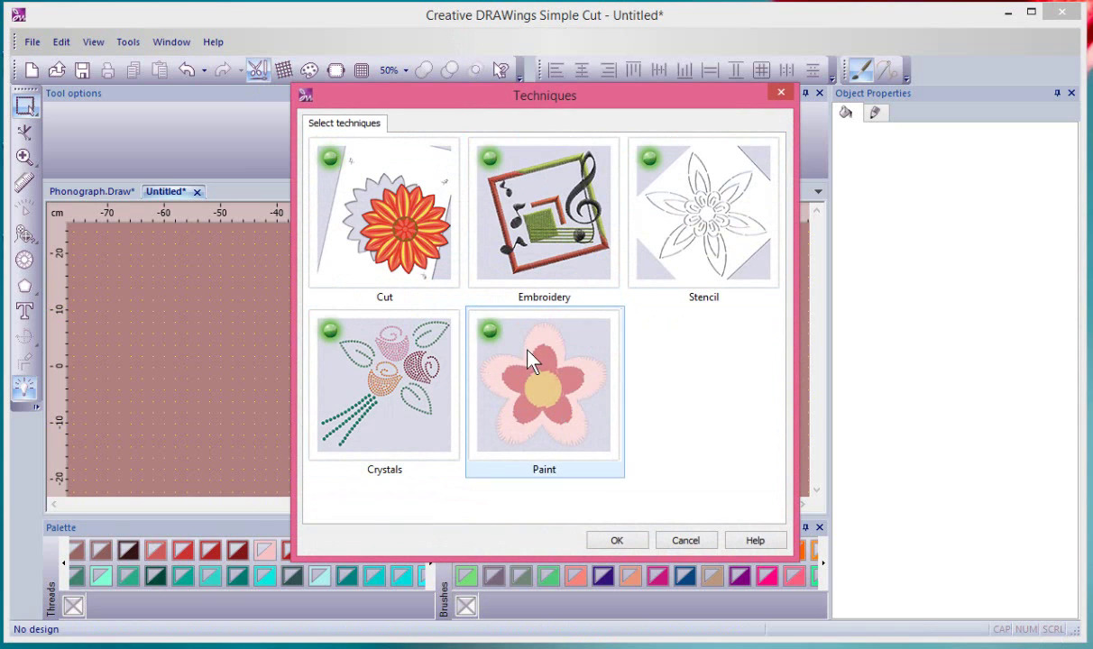
Untick Cut, Embroidery, Stencil and Crystals in Select techniques so only Paint stays active
left_click(694, 541)
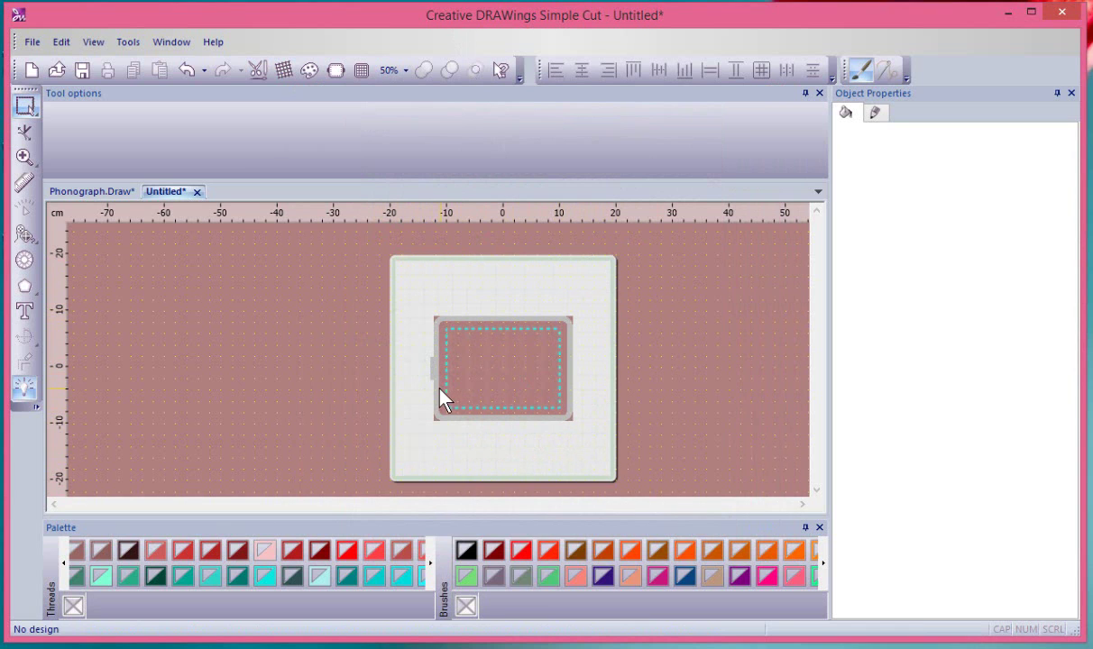
left_click(259, 71)
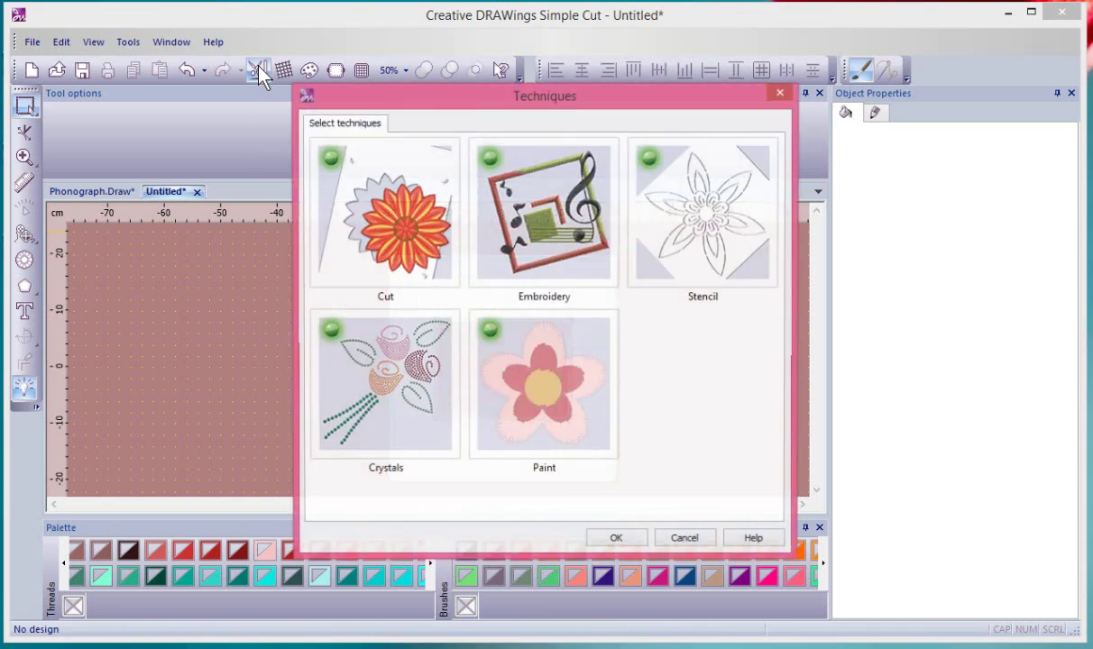
left_click(398, 208)
left_click(494, 208)
left_click(674, 199)
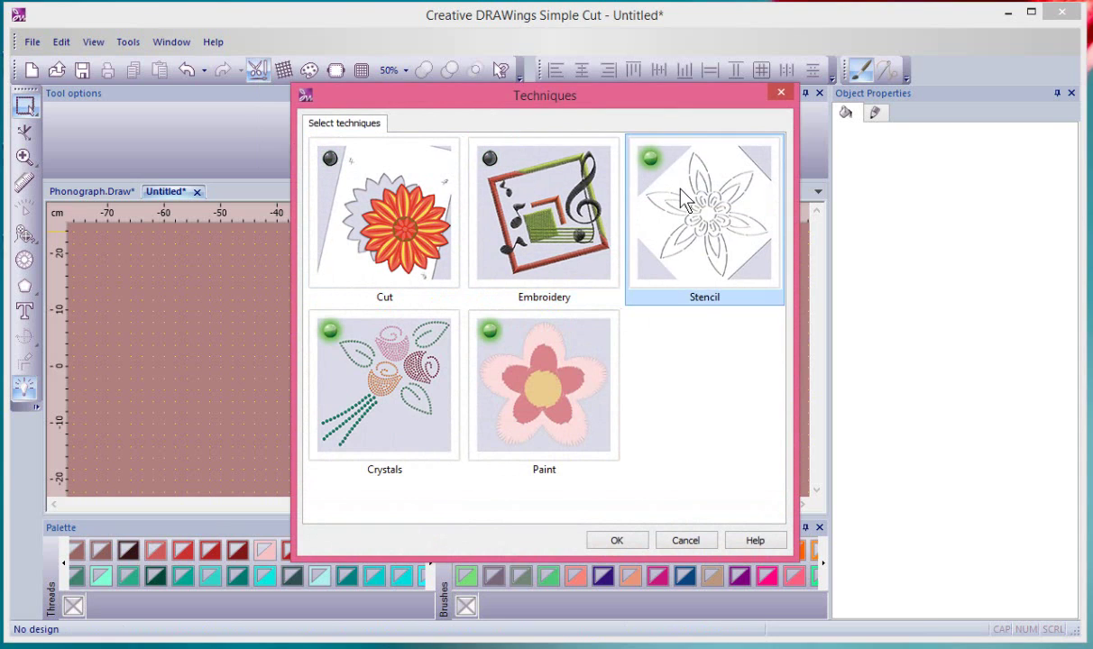
left_click(416, 339)
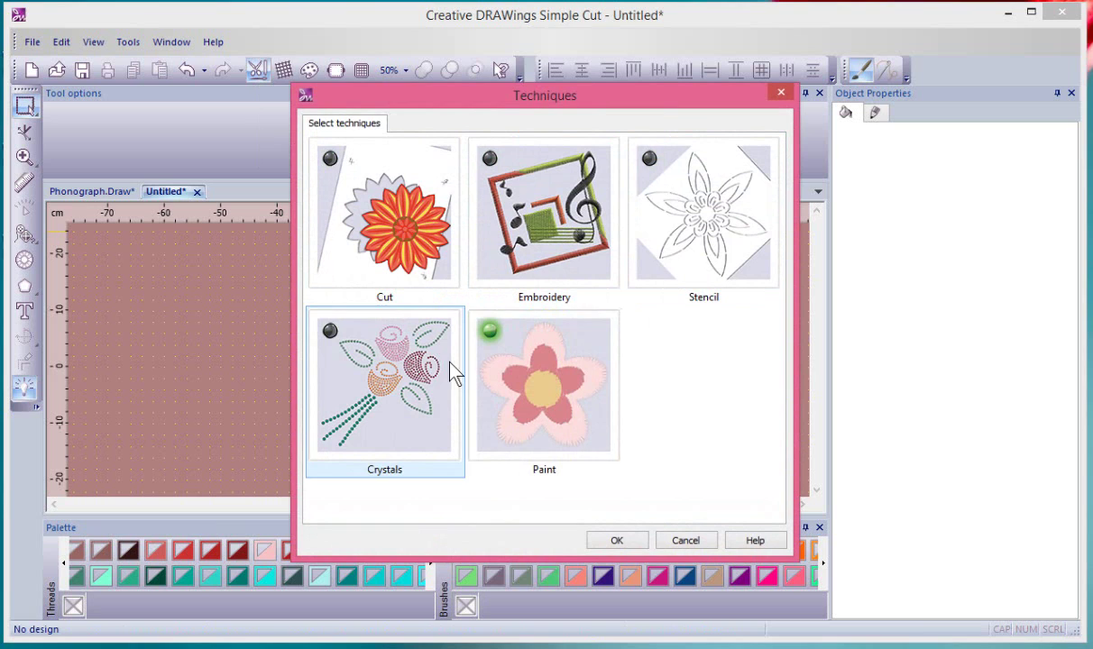
left_click(617, 541)
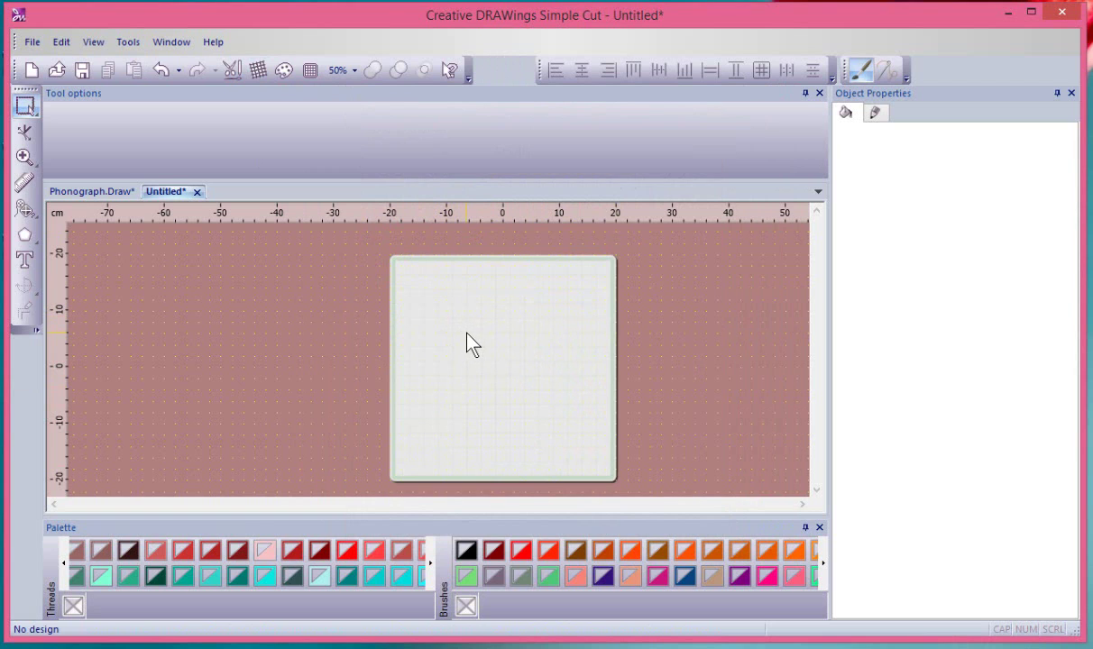
Draw a 78.05 × 70.14 mm pentagon in the upper-left of the design area
left_click(24, 234)
left_click_drag(429, 310, 477, 359)
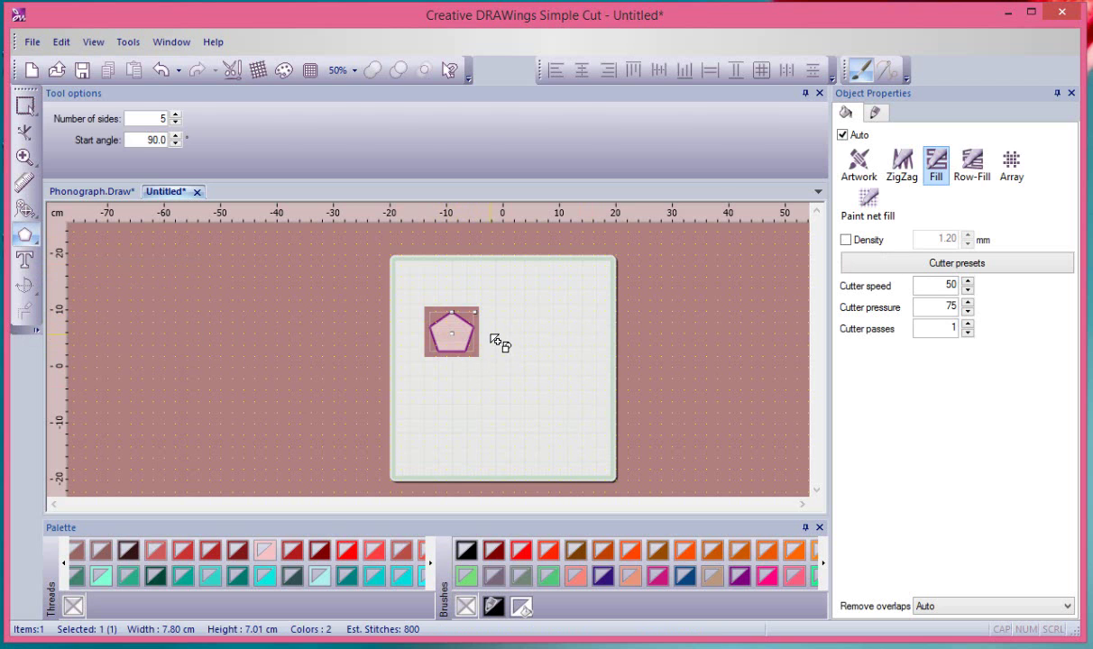
key("Escape")
scroll(466, 347, "up", 5)
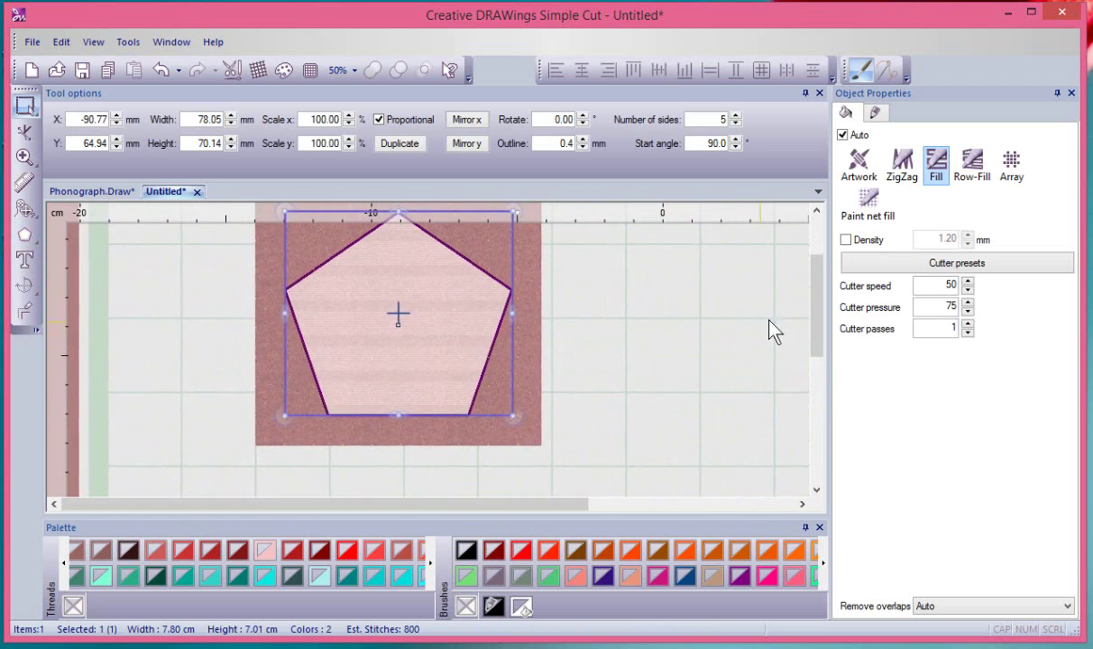
Apply the red swatch from the Brushes palette to the selected pentagon's fill
left_click_drag(817, 317, 817, 302)
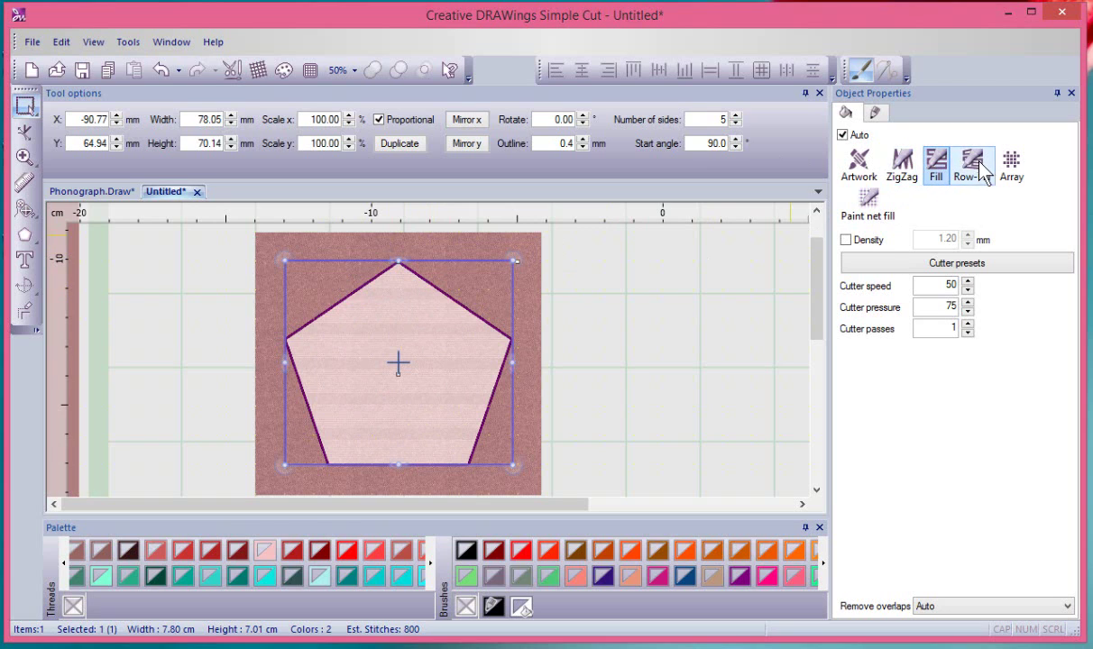
left_click(553, 559)
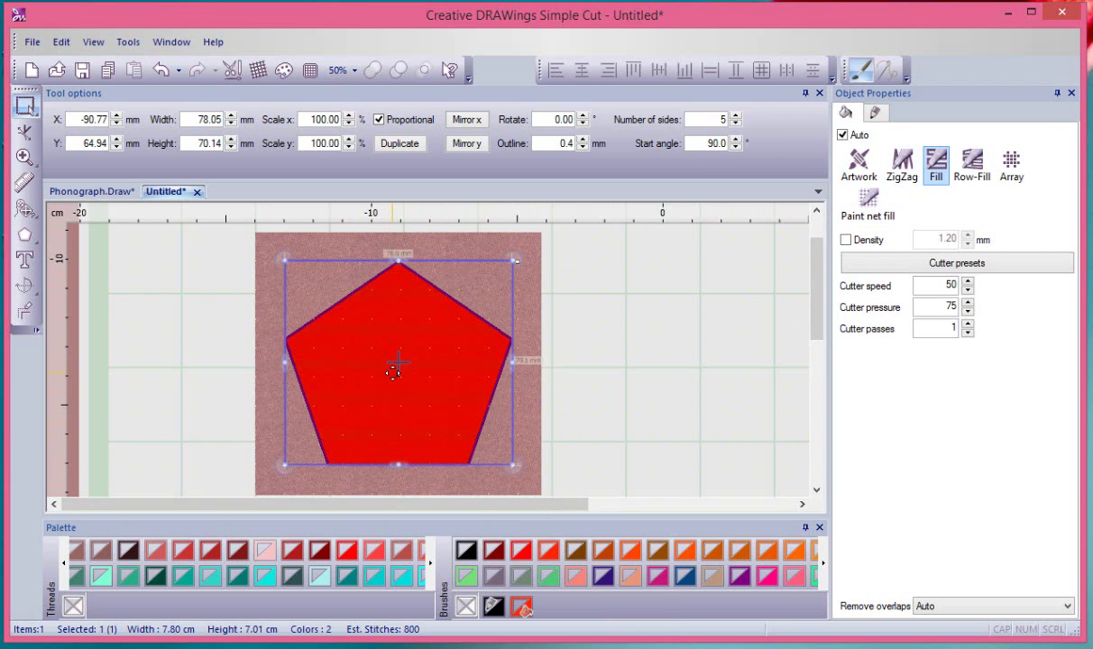
scroll(393, 373, "up", 1)
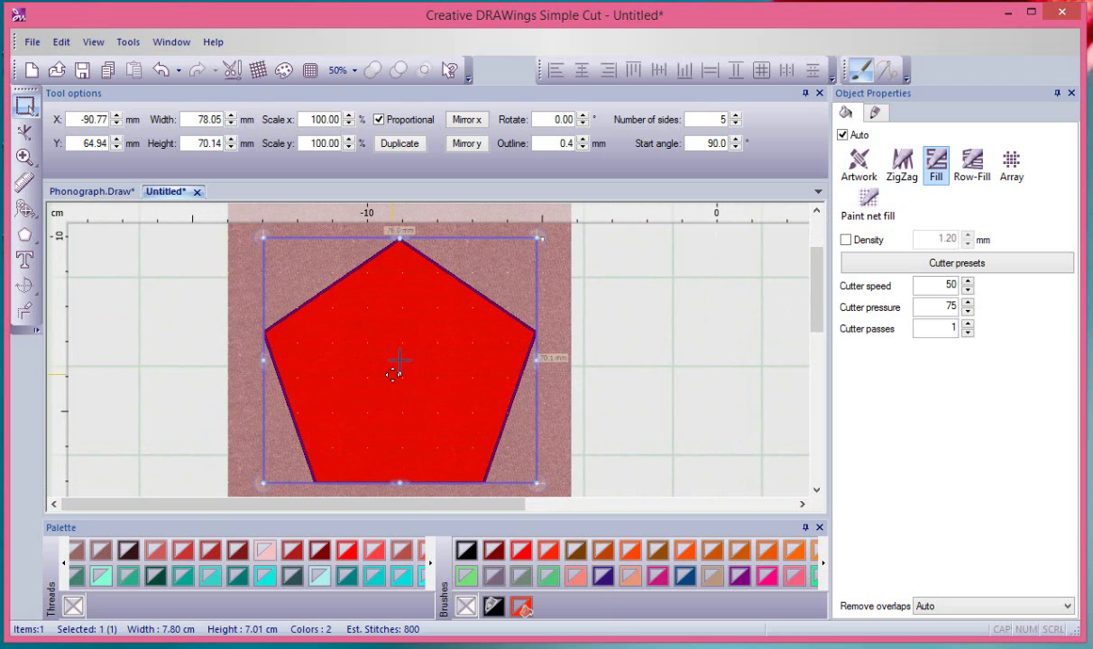
scroll(393, 372, "up", 1)
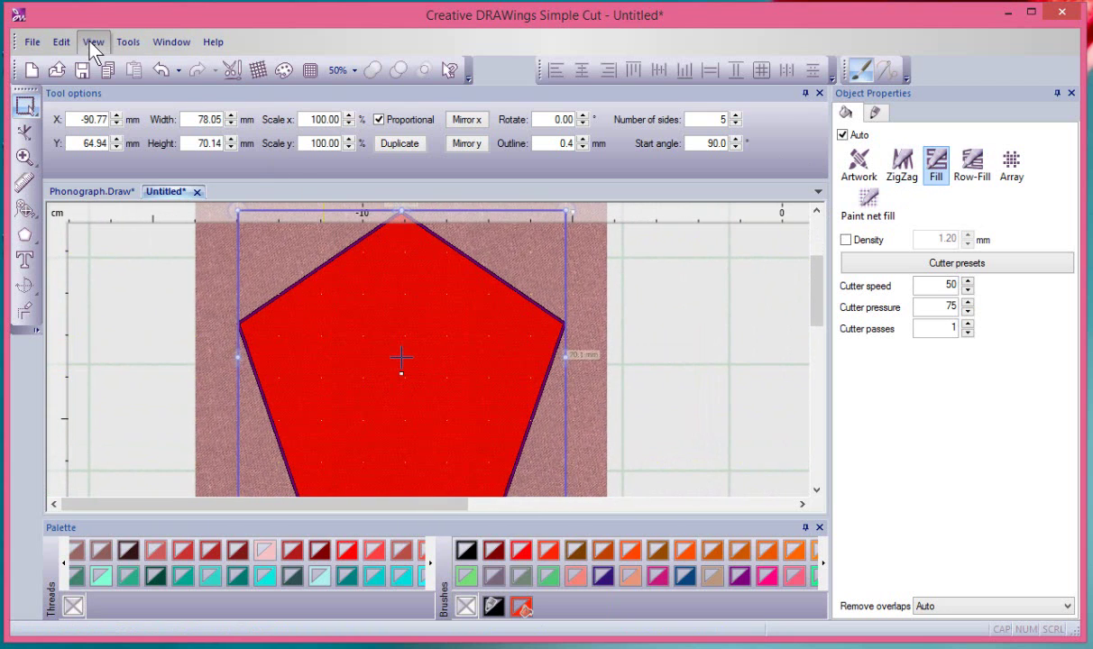
left_click(94, 43)
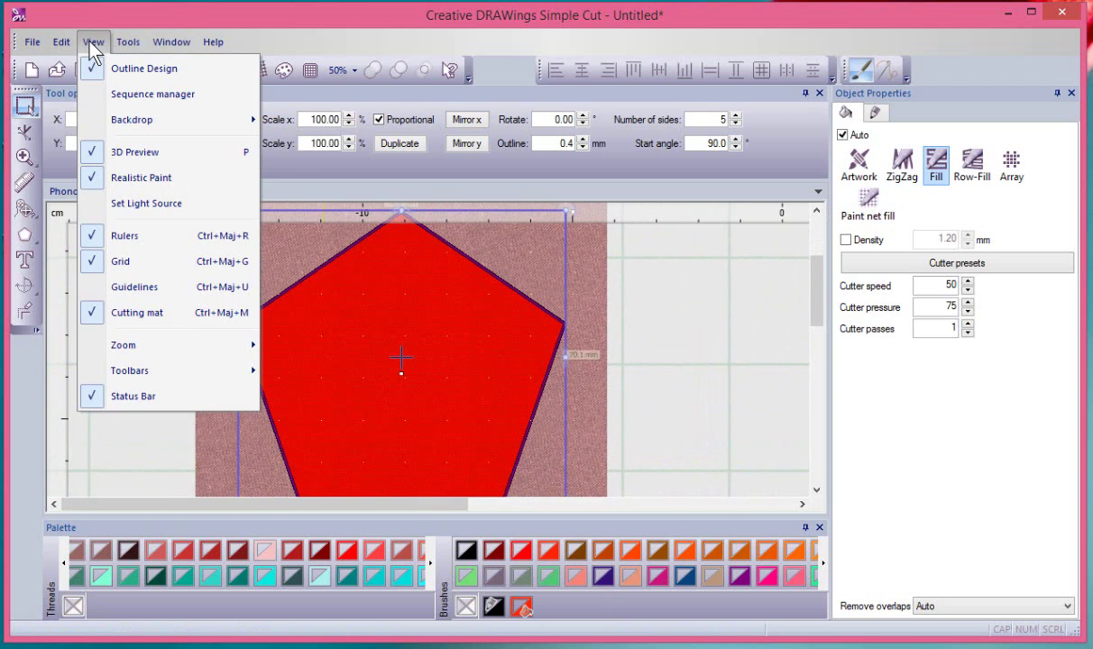
left_click(166, 181)
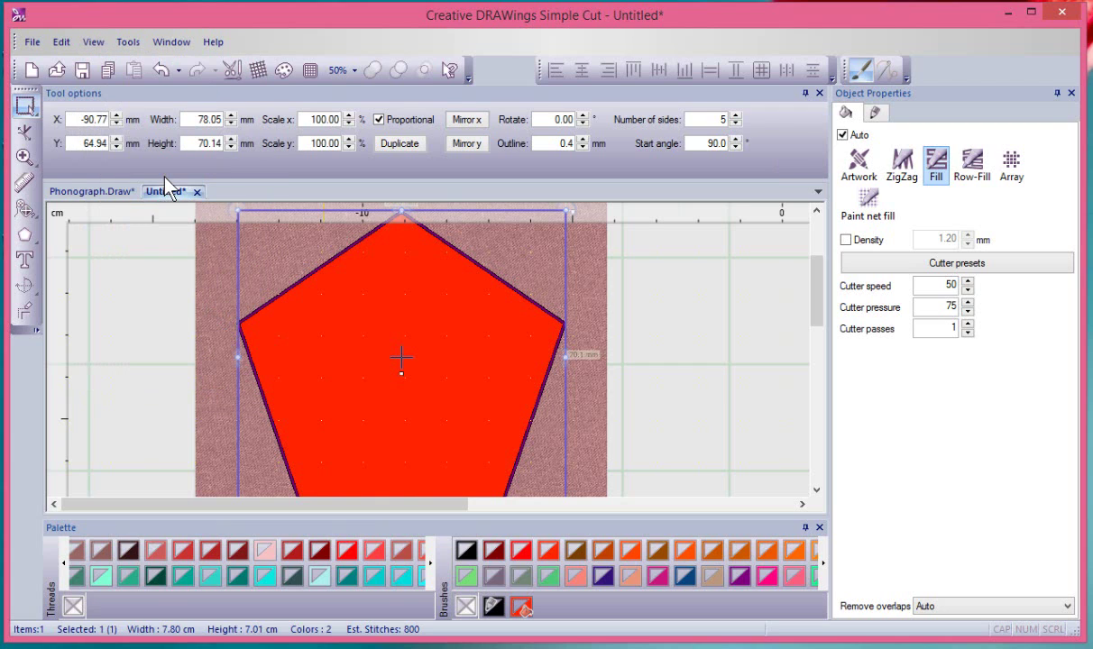
scroll(500, 339, "up", 3)
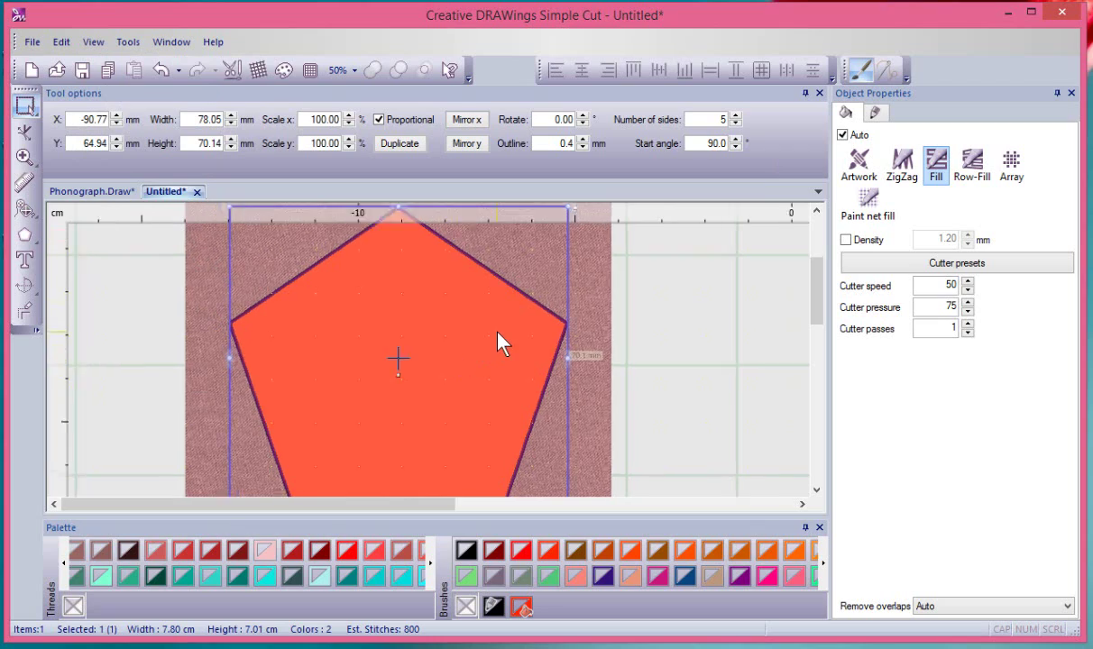
scroll(625, 312, "down", 3)
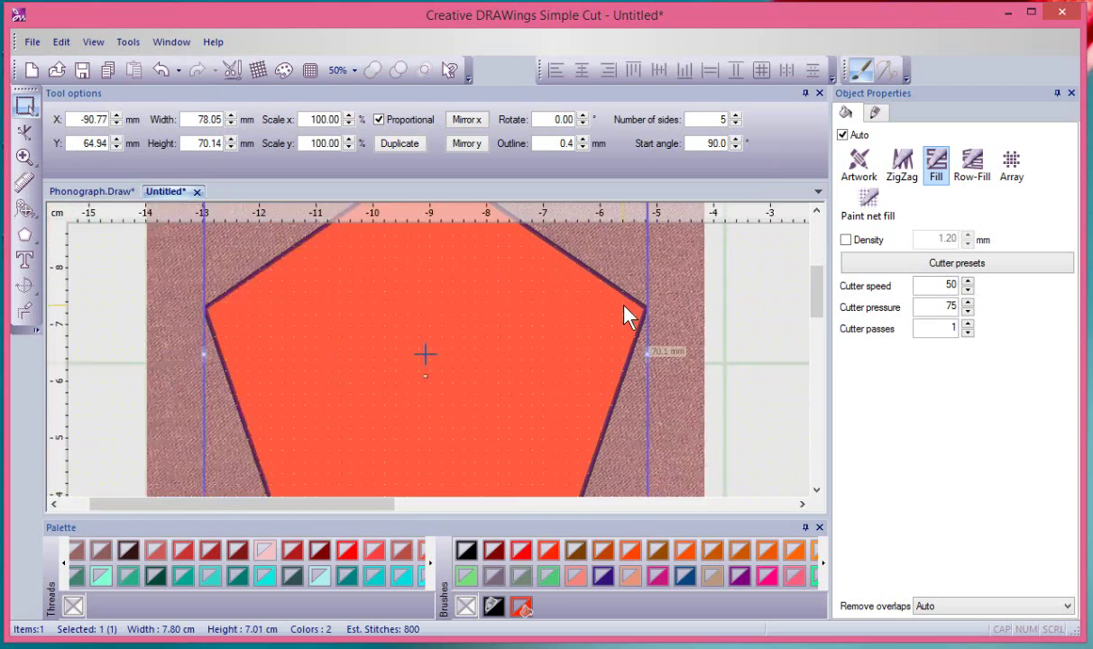
left_click(94, 42)
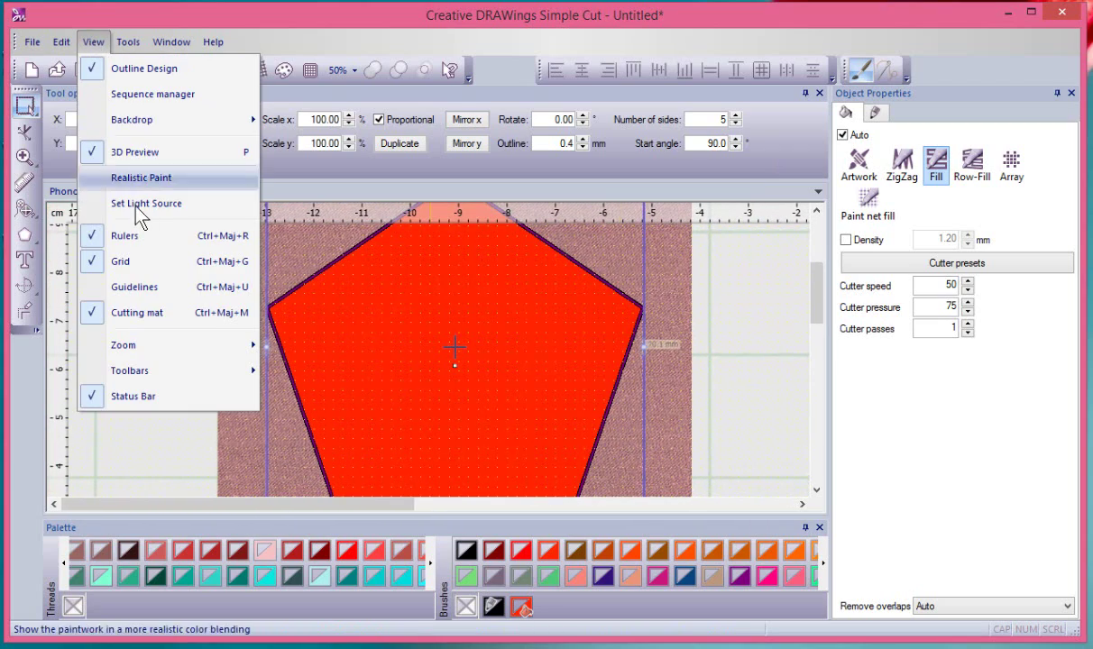
left_click(128, 176)
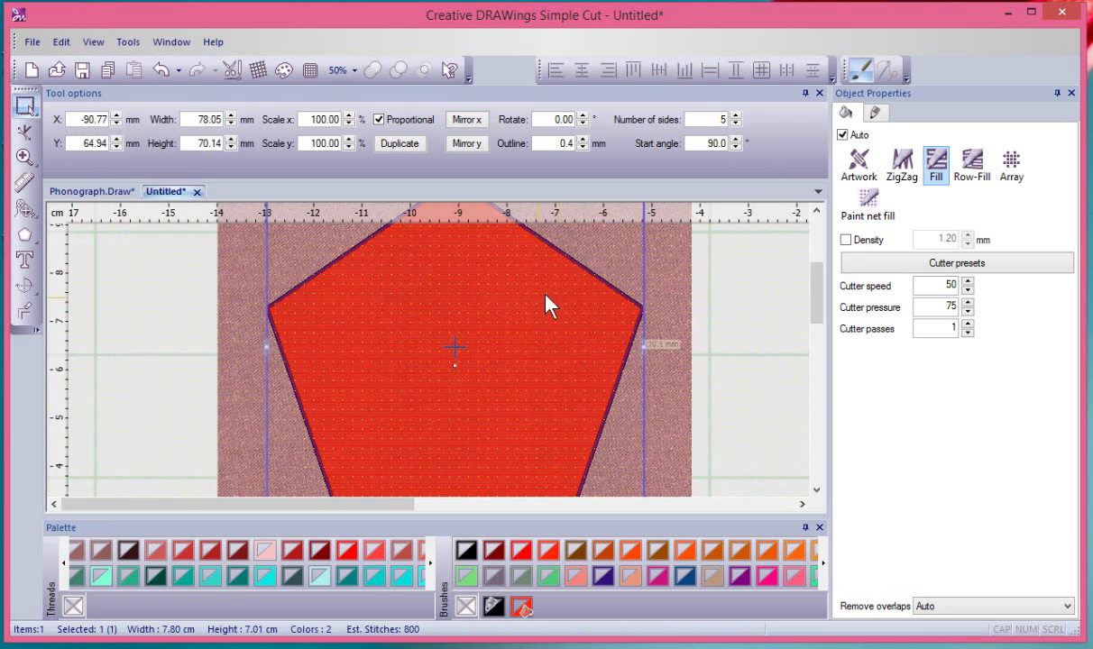
scroll(816, 289, "up", 1)
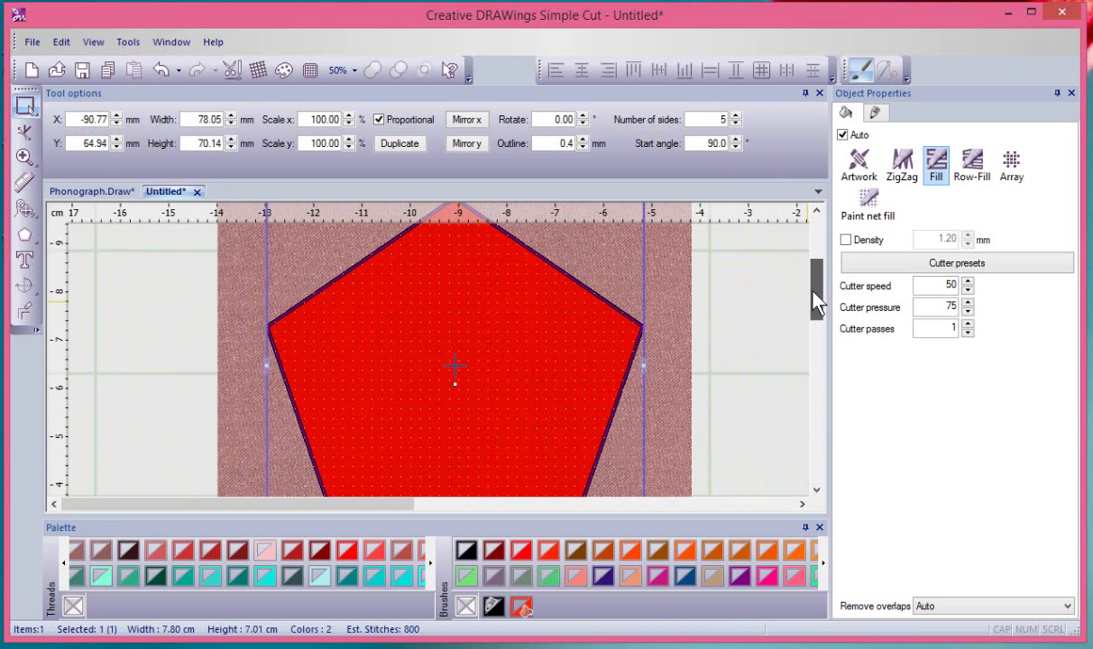
scroll(694, 361, "down", 1)
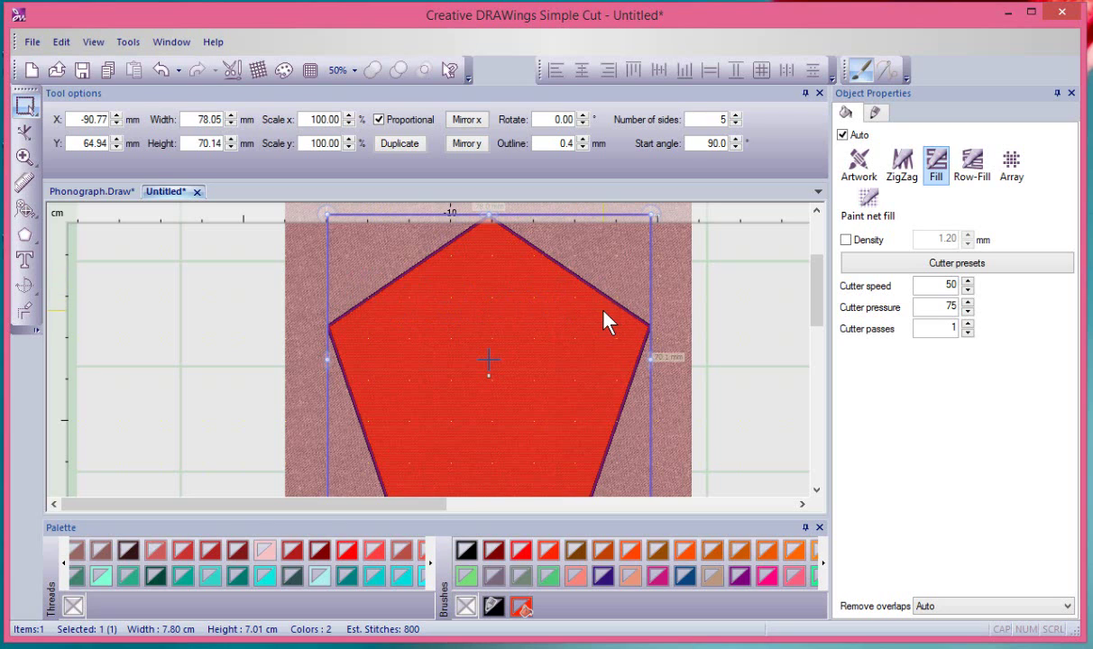
Switch the pentagon's paint style to Row-Fill and reselect it to preview the rows
left_click(903, 167)
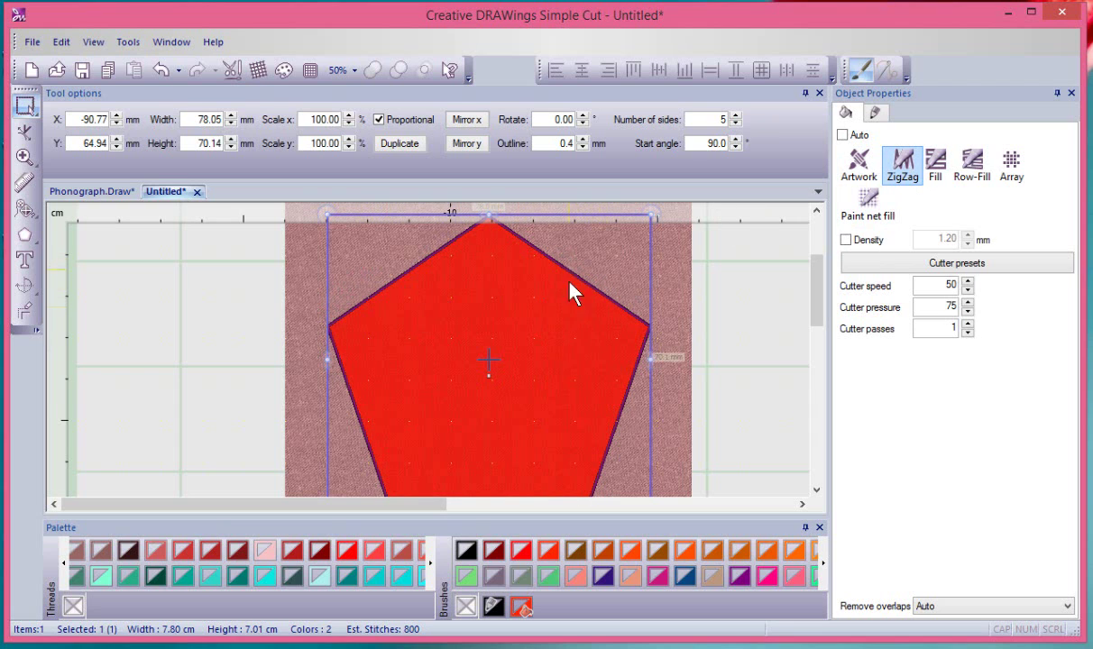
left_click(974, 167)
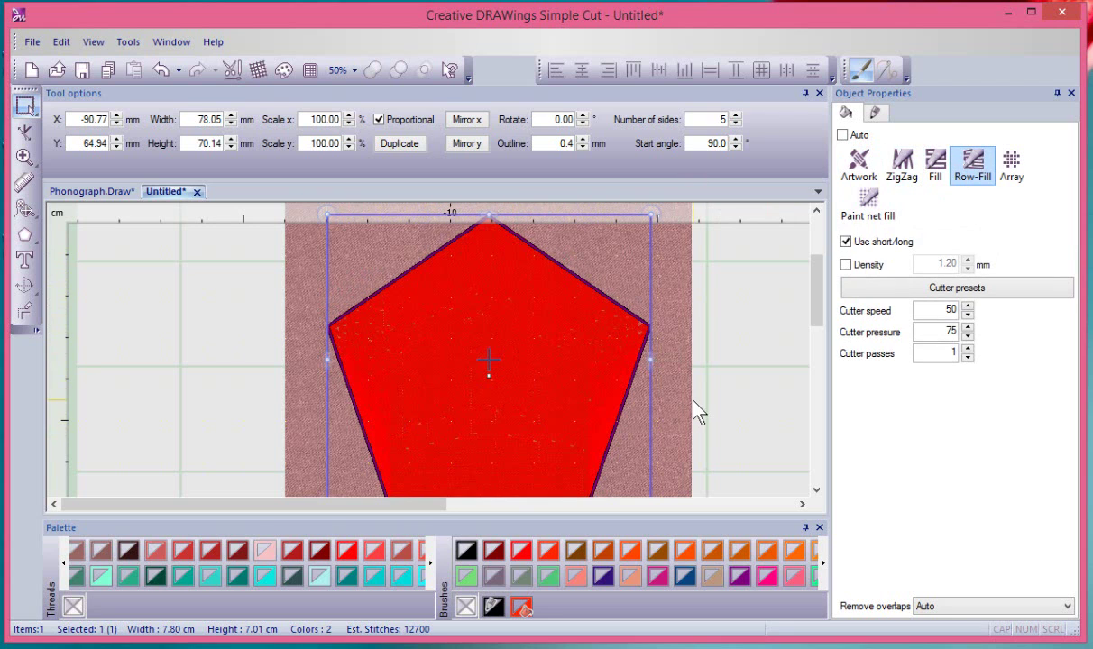
left_click(676, 397)
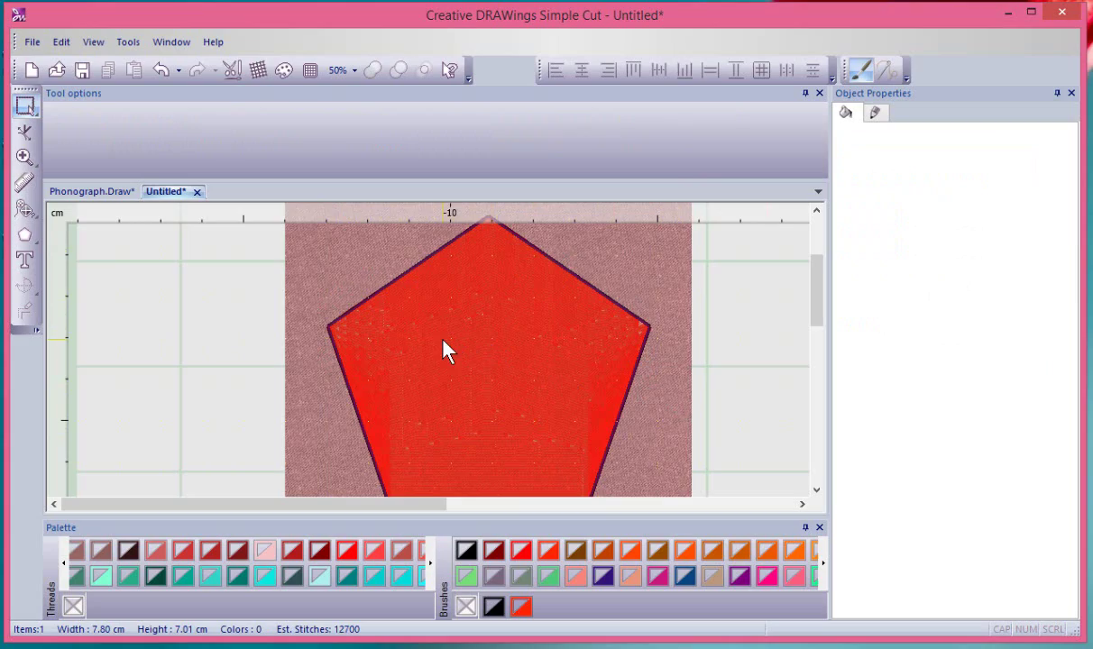
scroll(442, 348, "up", 2)
scroll(442, 352, "down", 3)
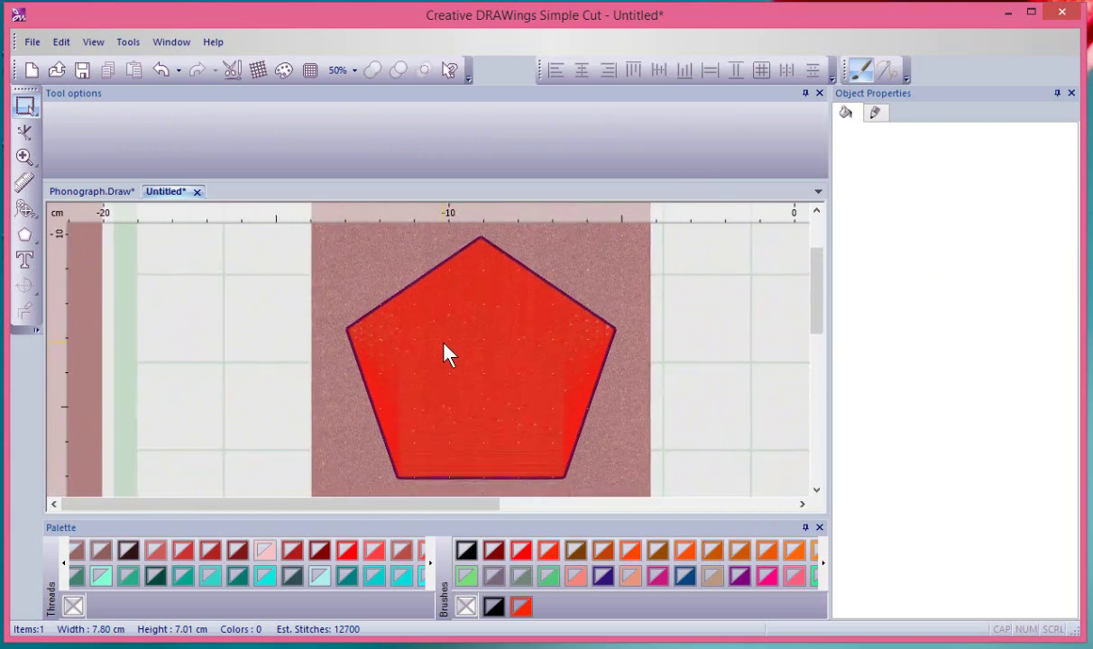
scroll(446, 353, "up", 2)
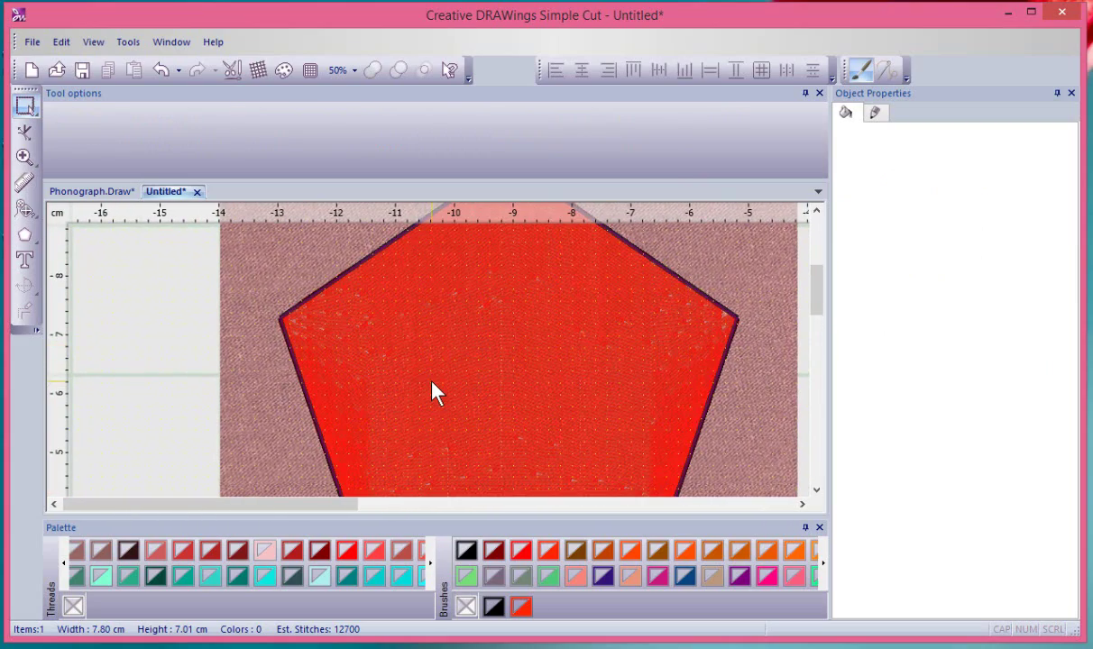
left_click(433, 383)
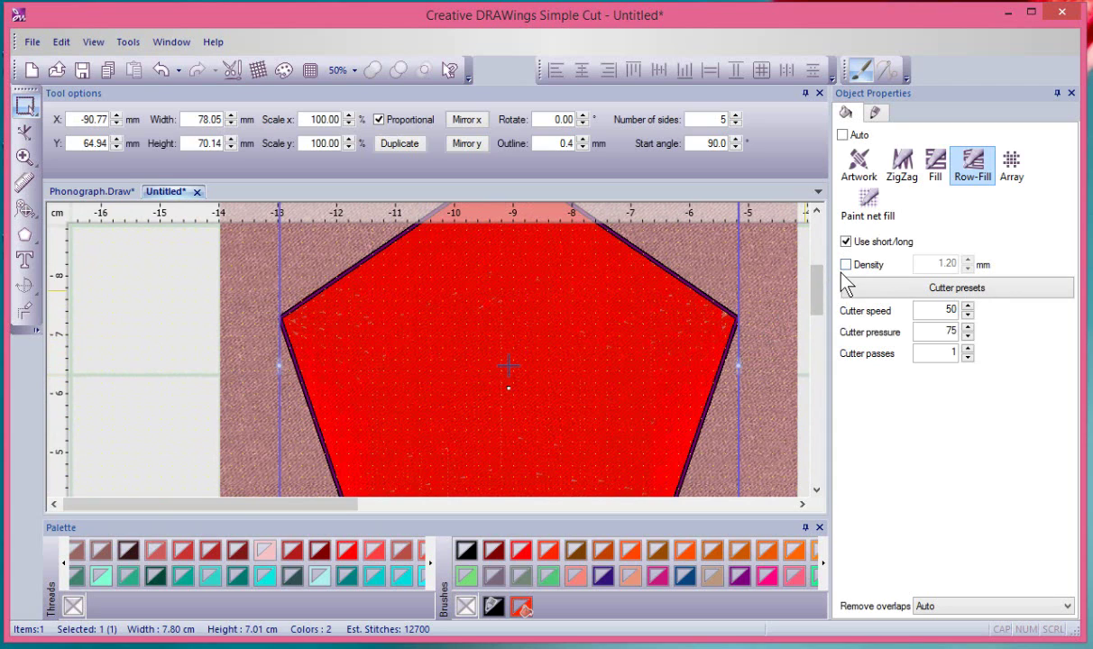
Enable custom Density and set the pentagon's Row-Fill density to 3.00 mm
left_click(845, 264)
double_click(946, 262)
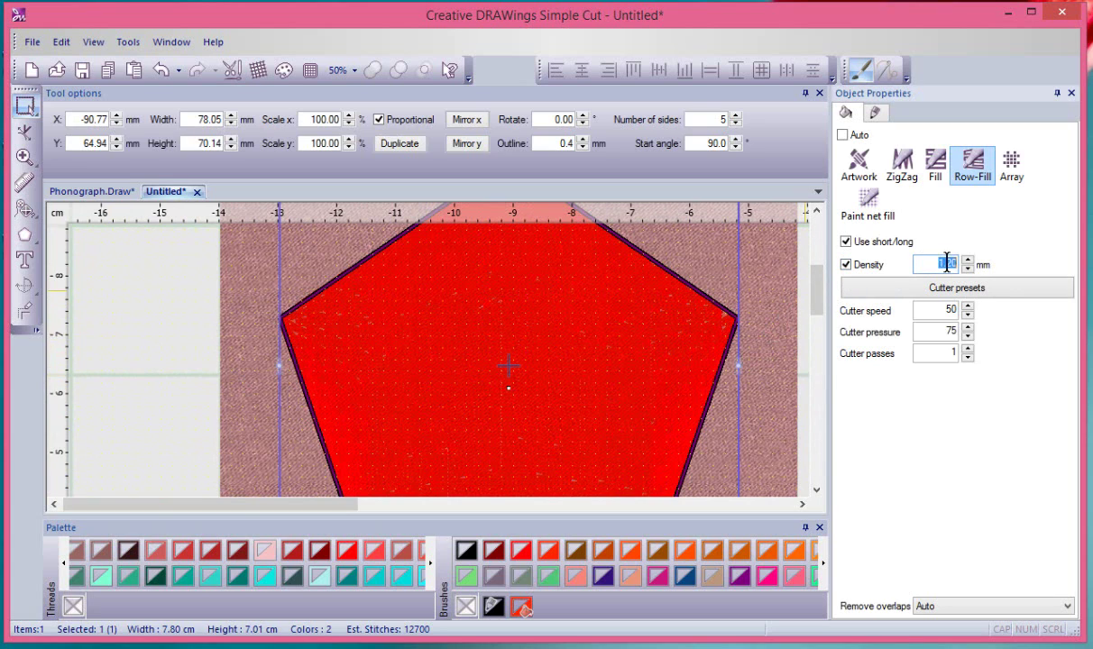
type("3")
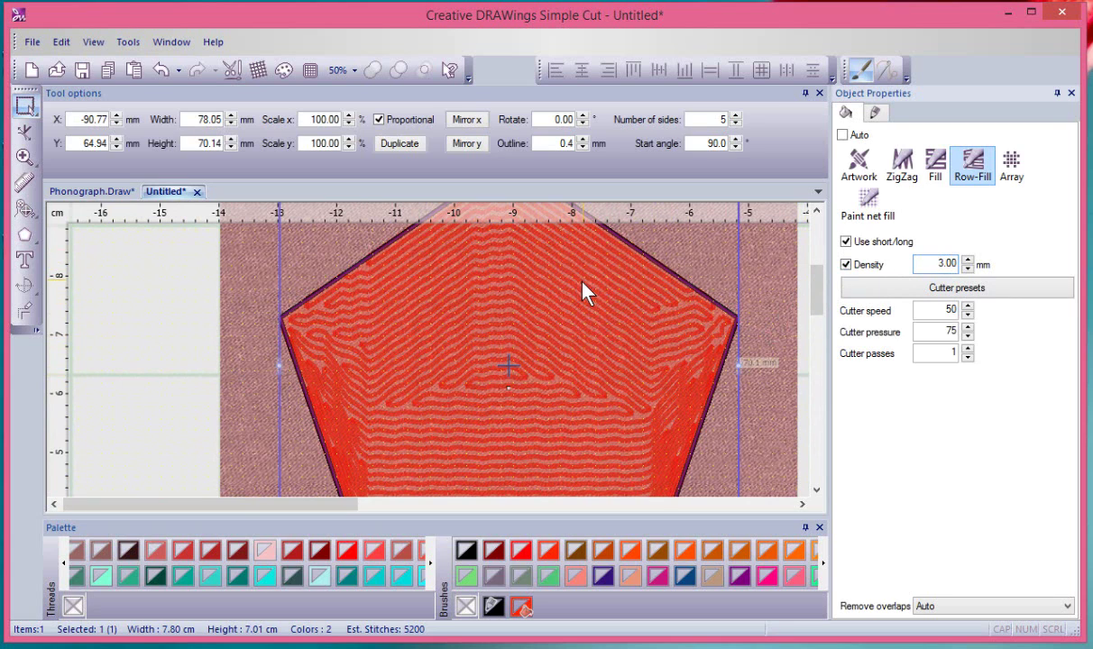
scroll(610, 343, "up", 4)
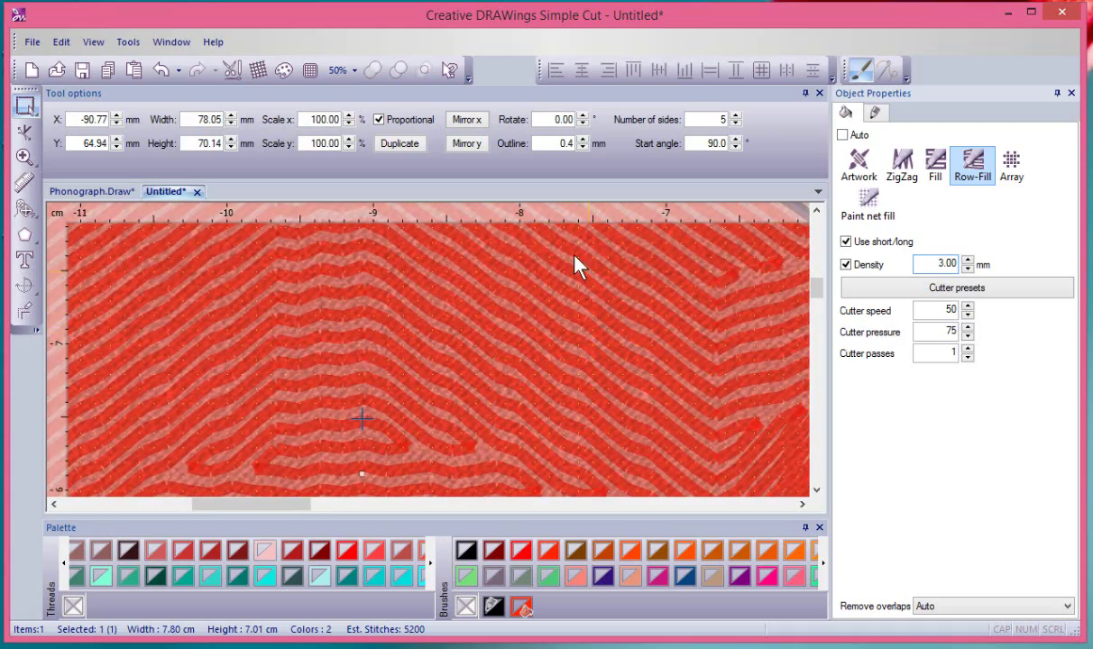
scroll(463, 420, "down", 3)
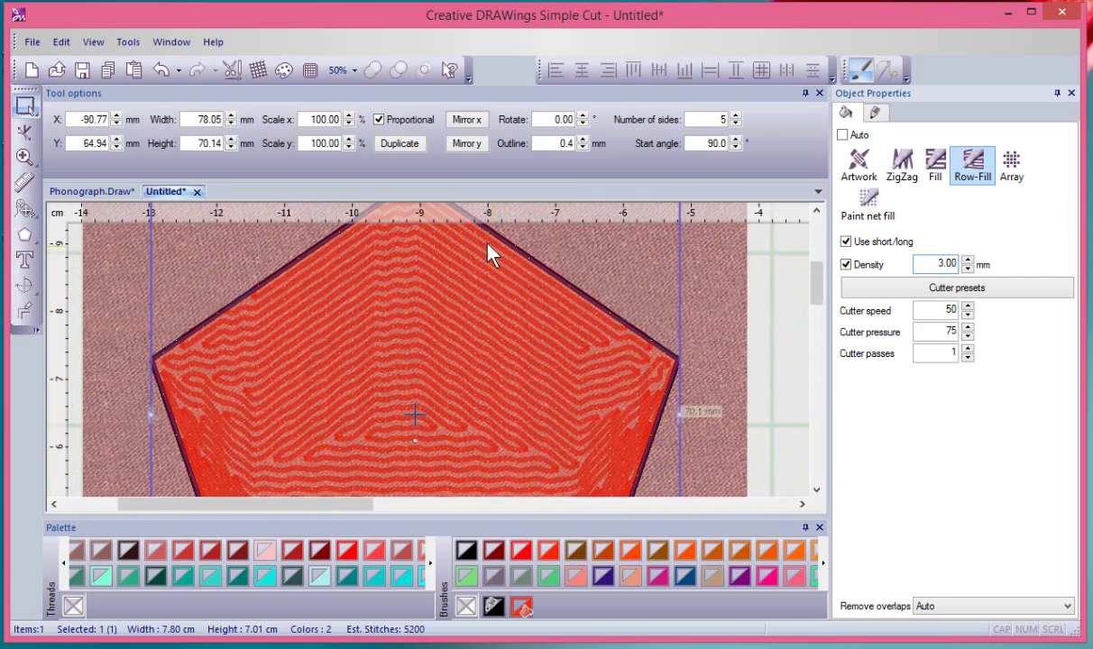
scroll(487, 254, "down", 3)
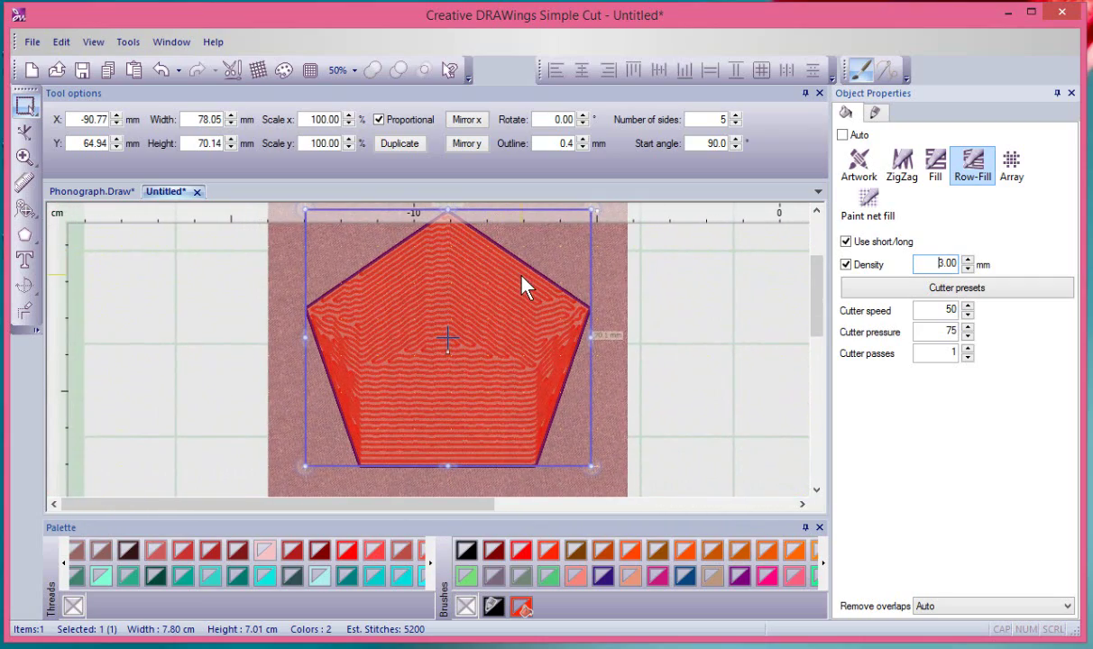
Draw a tall 14.18 × 49.44 mm ellipse to the left of the pentagon
left_click(203, 311)
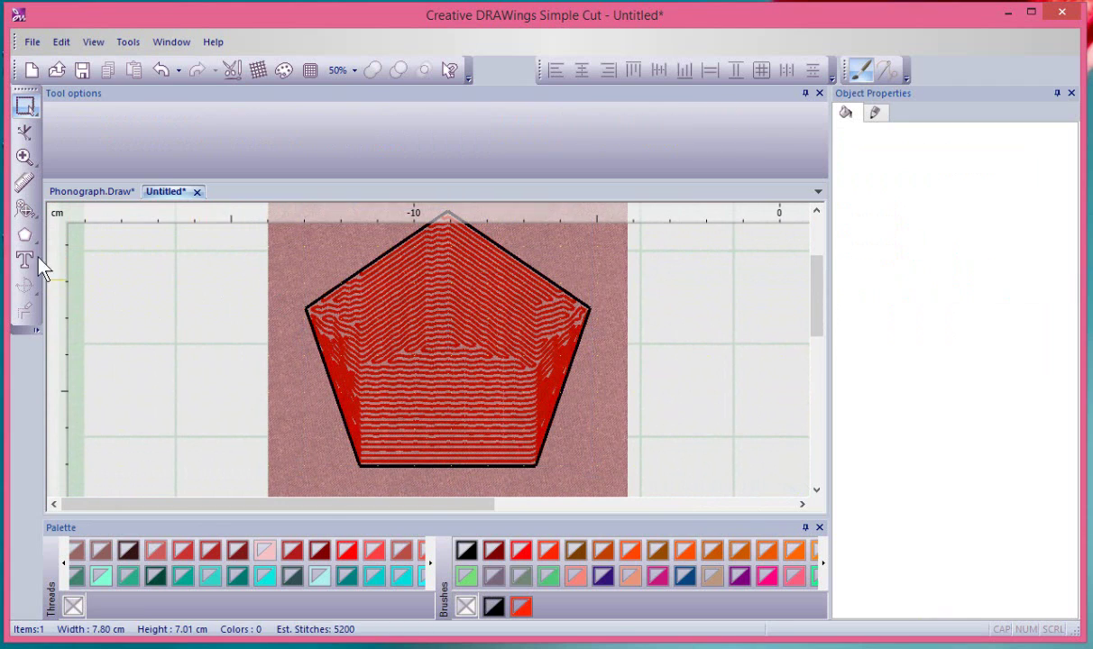
left_click_drag(25, 237, 58, 236)
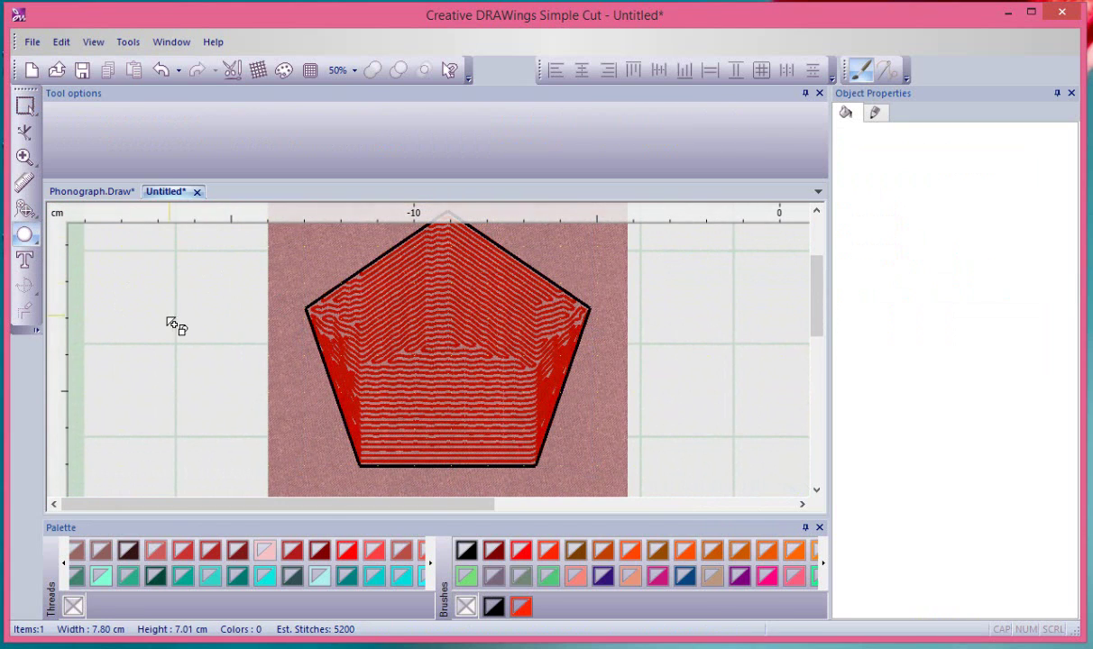
left_click_drag(109, 271, 162, 454)
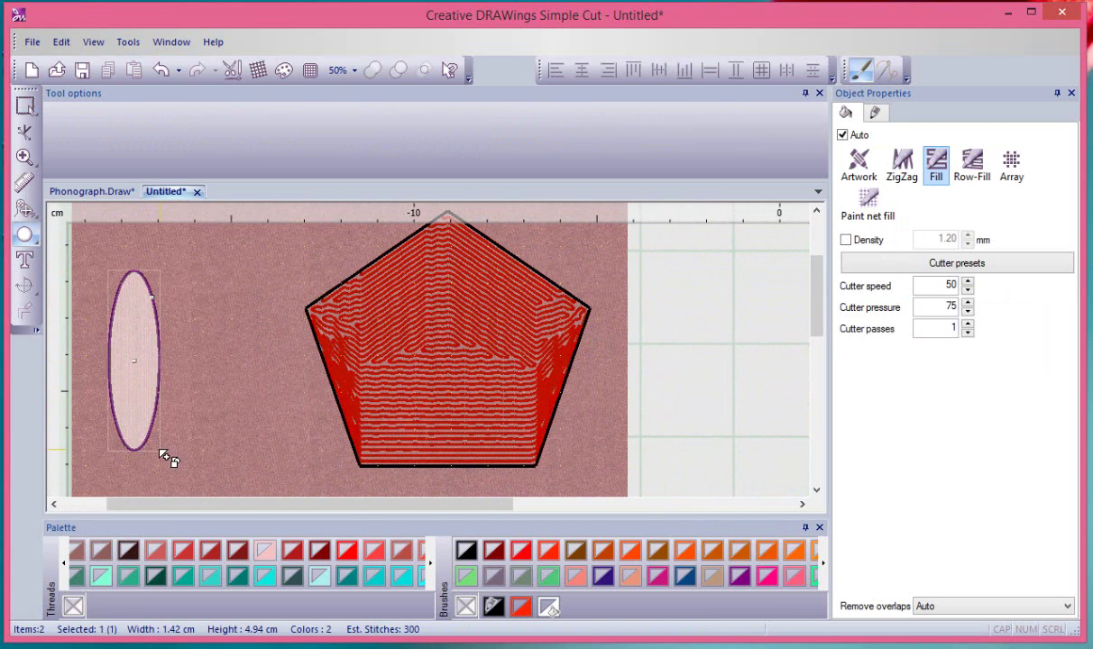
left_click(25, 96)
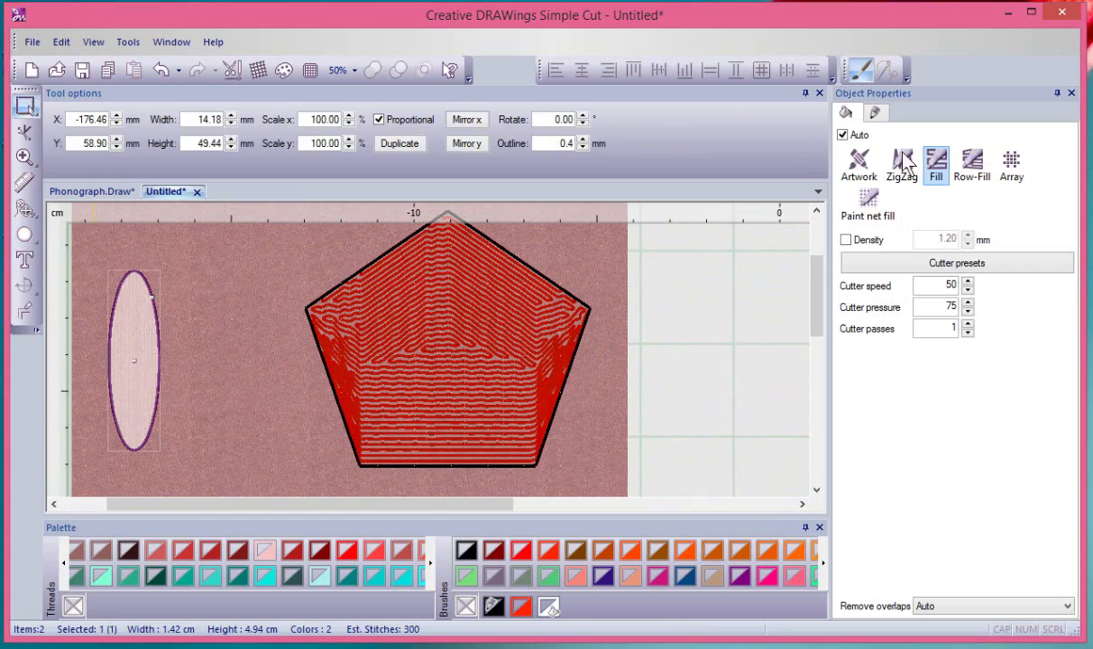
Colour the ellipse red with 3.00 mm density and set its fill type to Fill
left_click(972, 171)
scroll(138, 359, "up", 3)
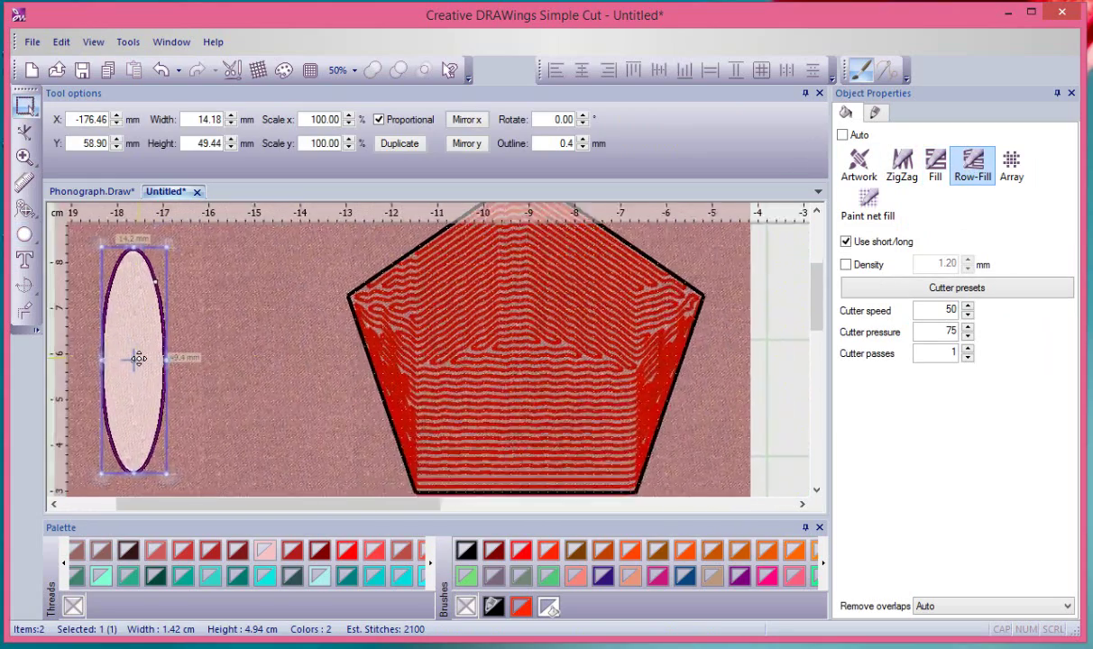
left_click(529, 613)
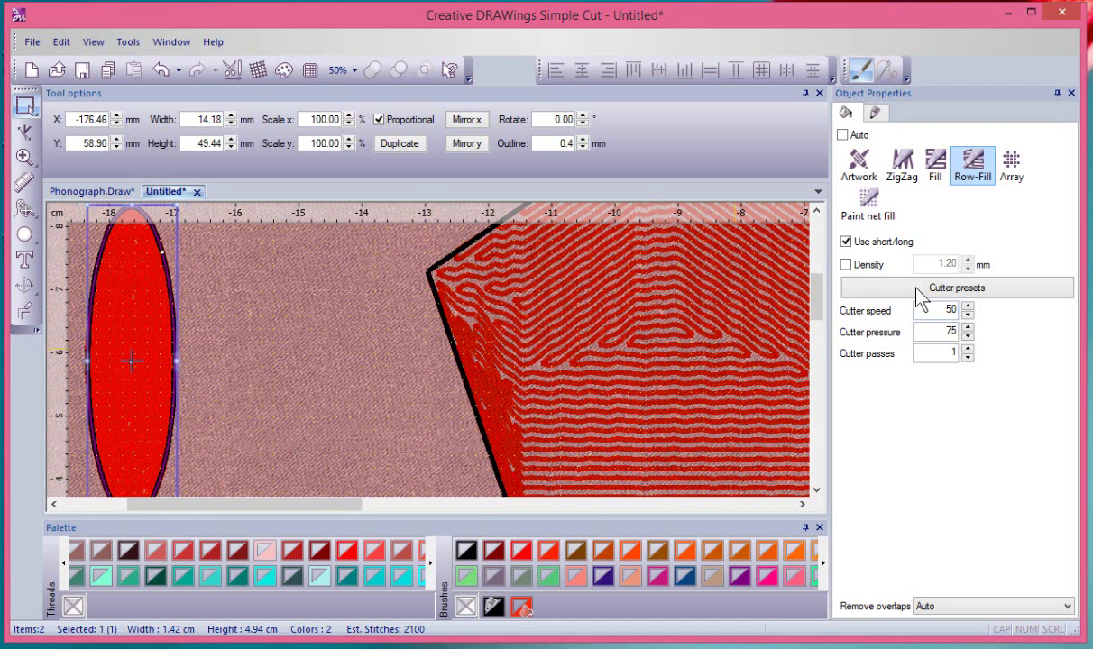
left_click(846, 266)
double_click(944, 261)
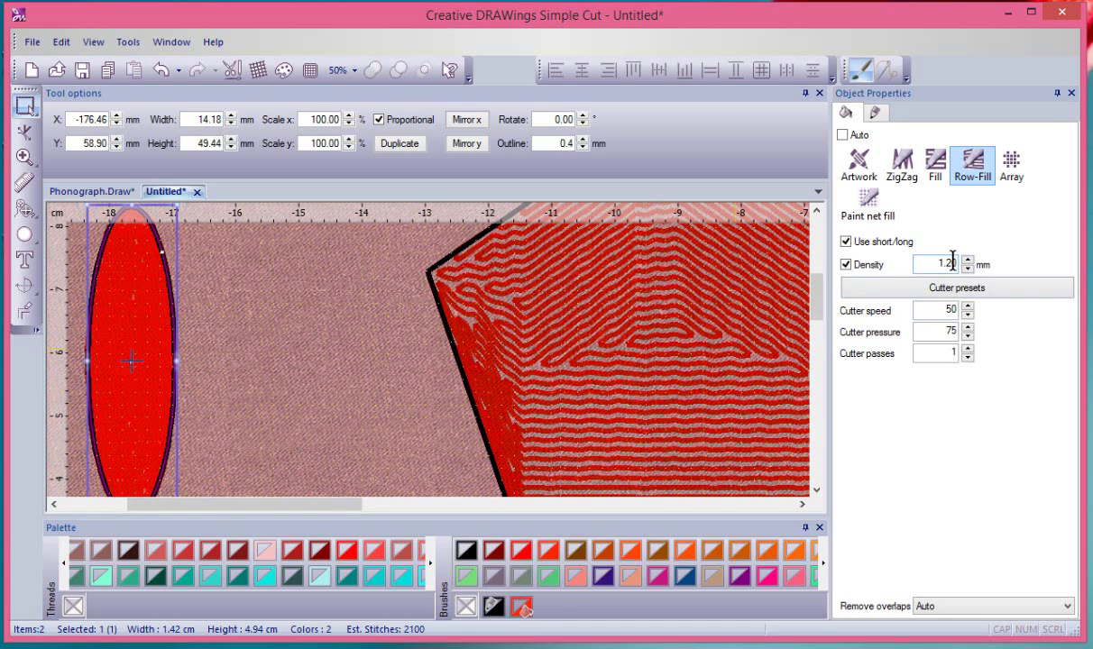
type("3")
key("Return")
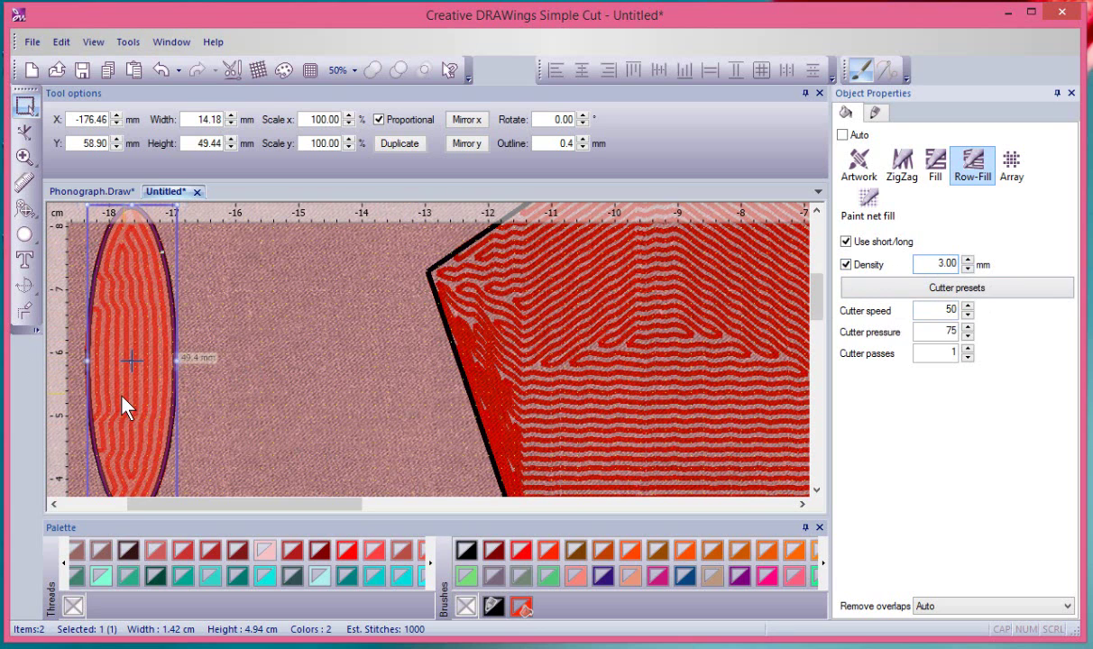
left_click(938, 167)
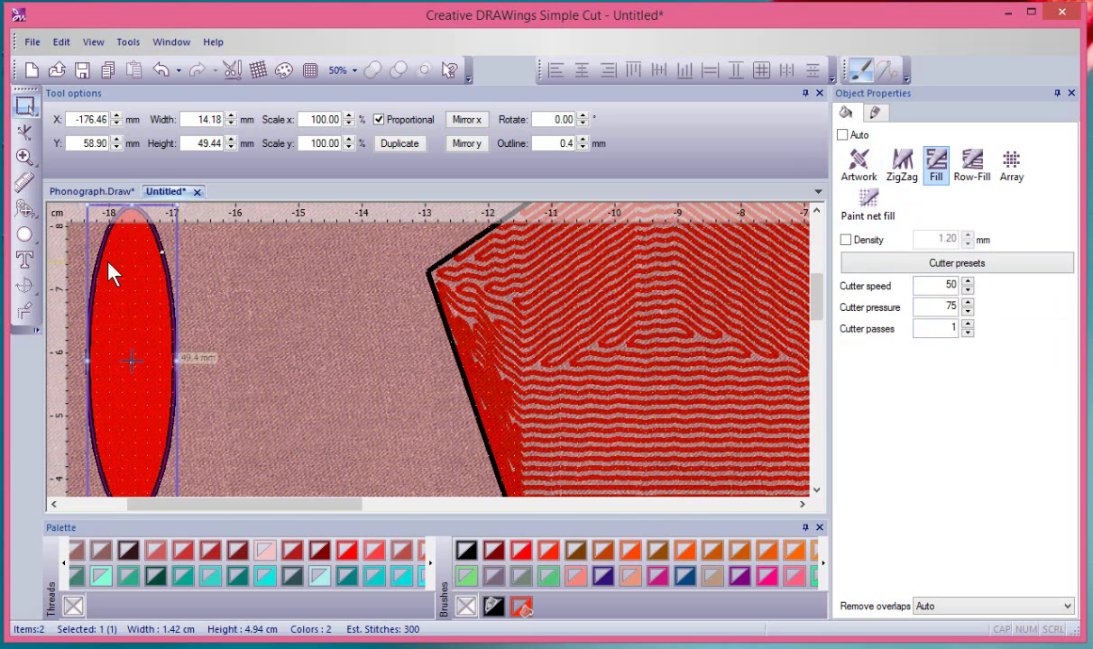
Switch the ellipse's fill to ZigZag with a 3.00 mm density, then deselect it
left_click(852, 239)
double_click(947, 238)
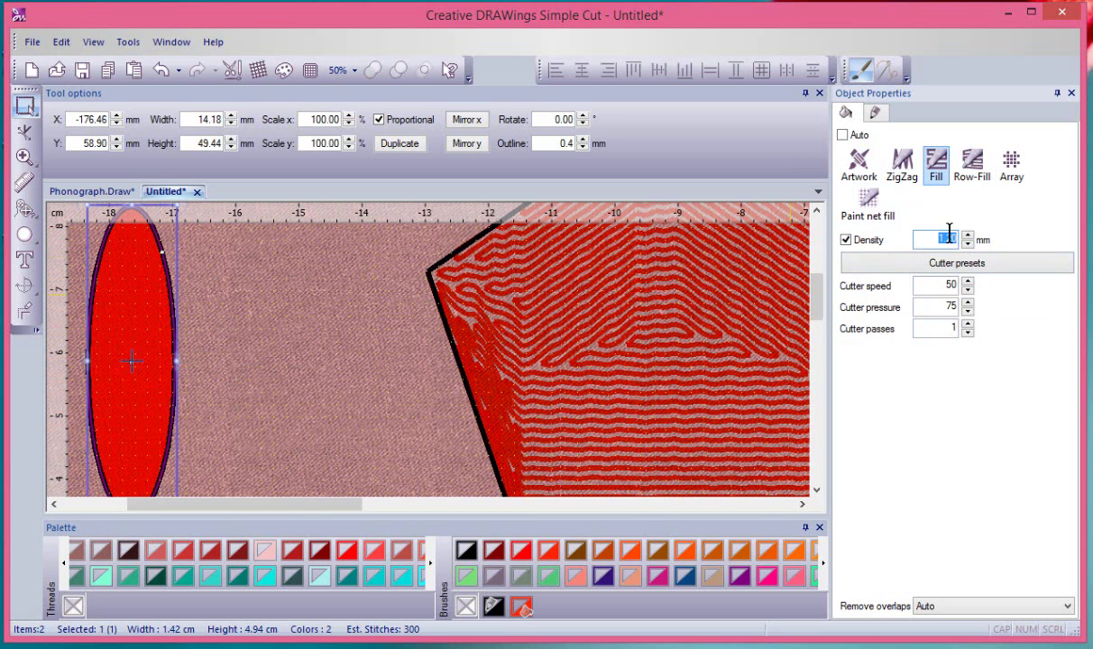
type("3")
key("Return")
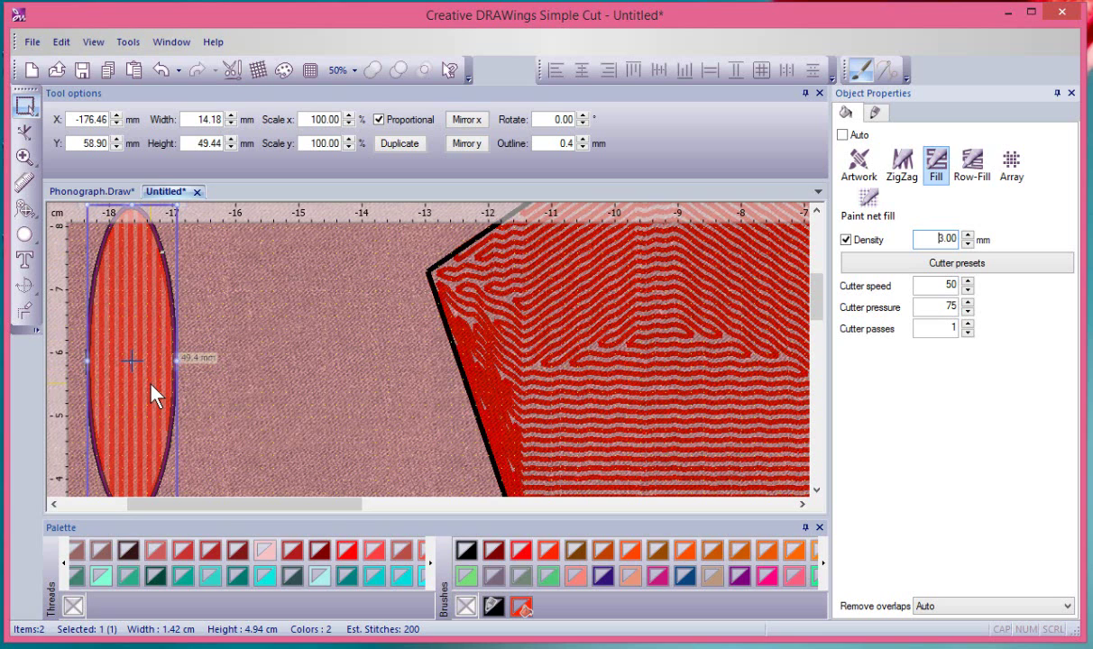
left_click(905, 165)
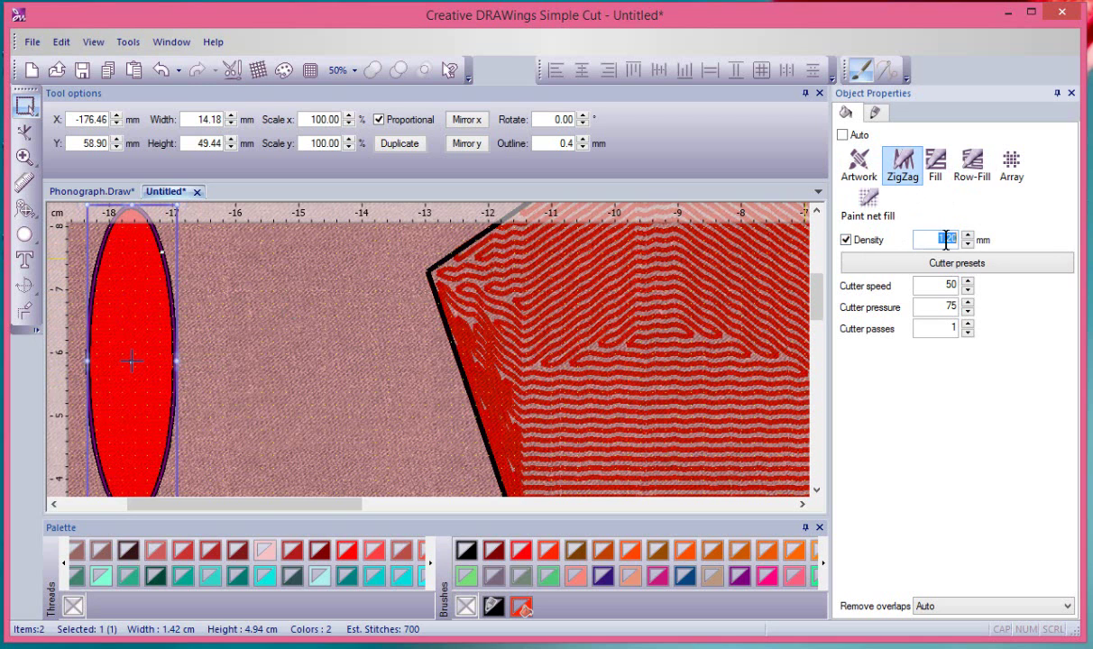
double_click(939, 237)
type("3")
key("Return")
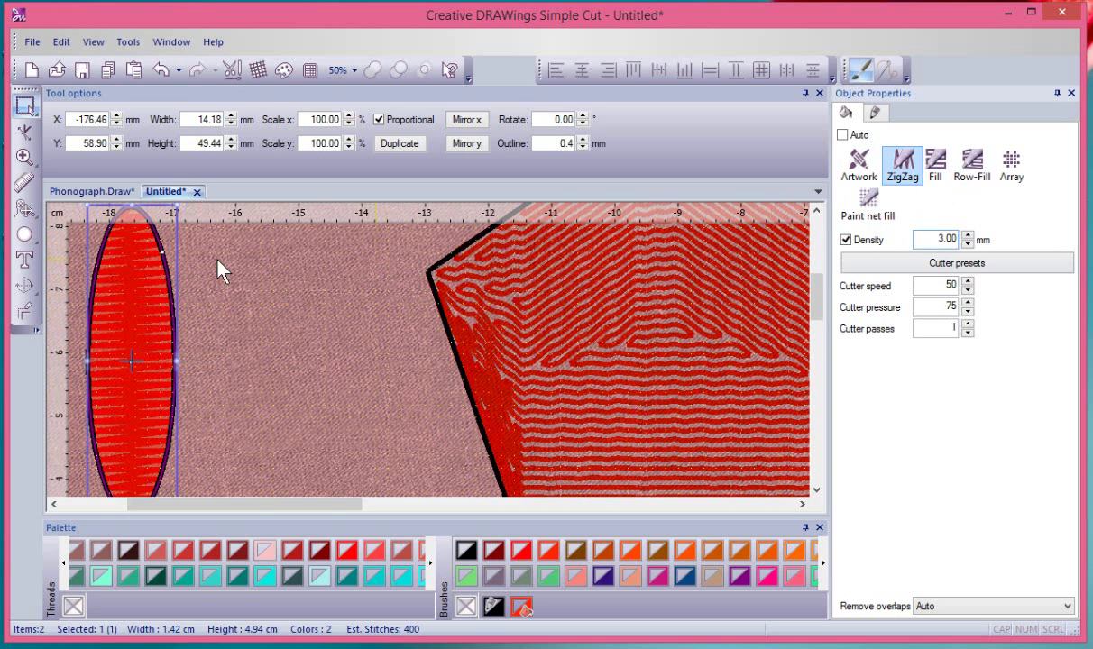
left_click(275, 358)
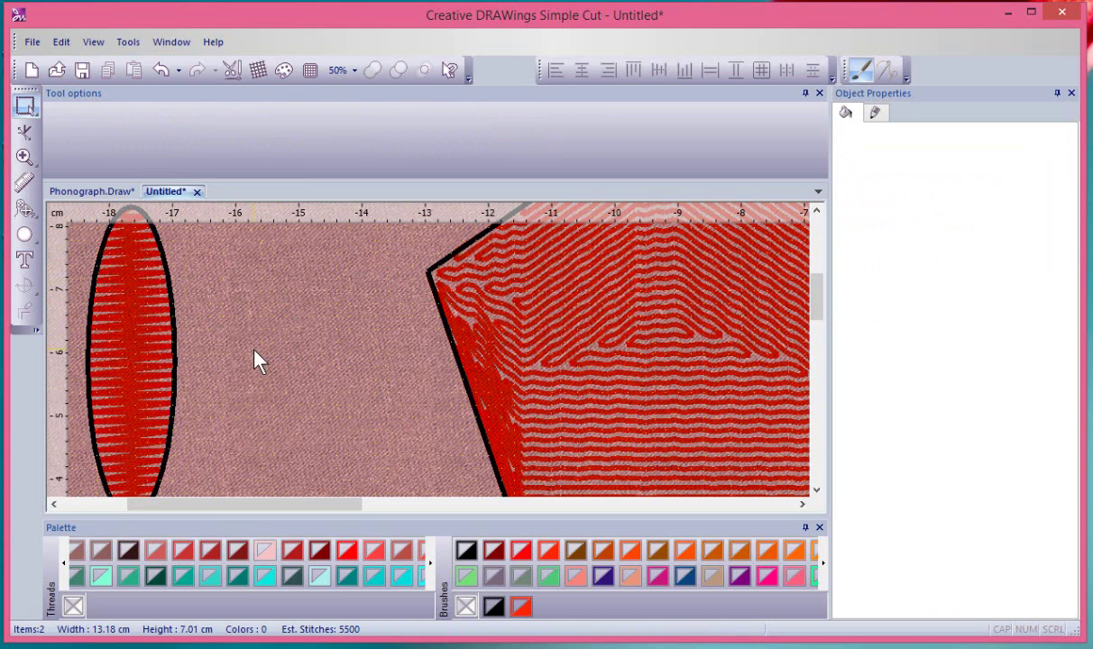
scroll(257, 361, "down", 3)
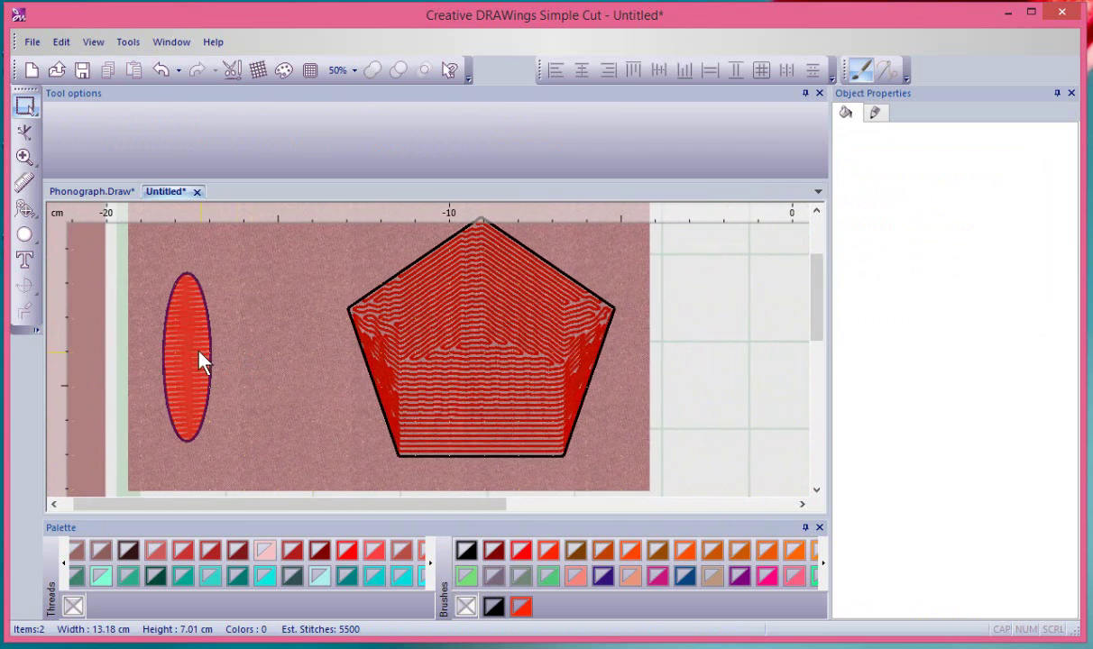
Add a 2 mm black ZigZag outline to the ellipse through its outline settings
left_click(201, 360)
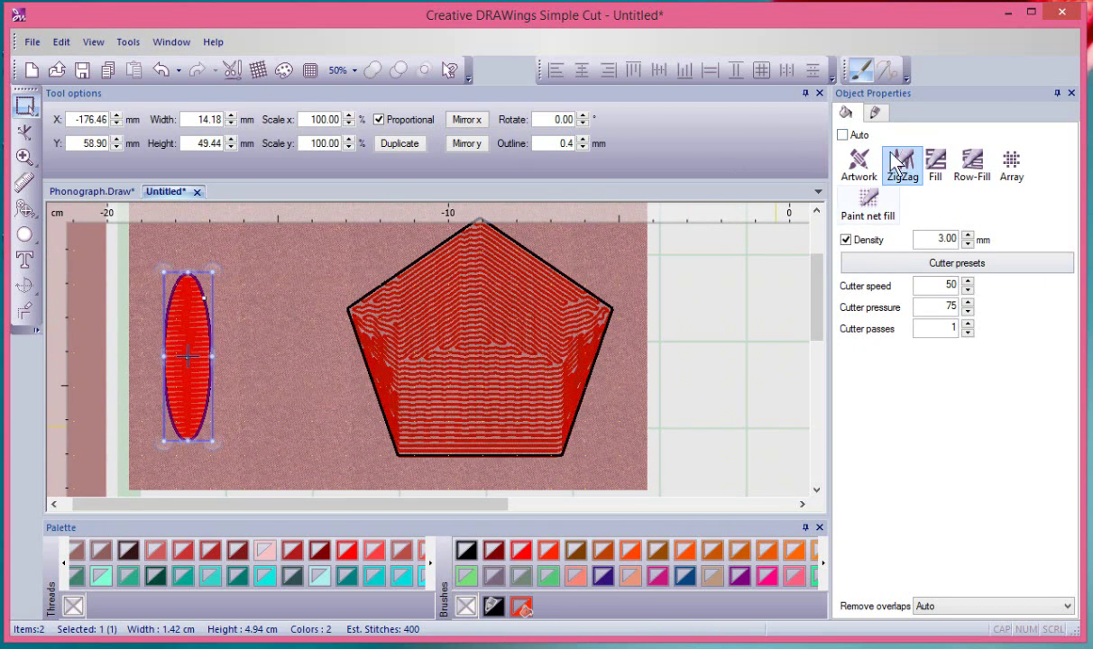
left_click(876, 112)
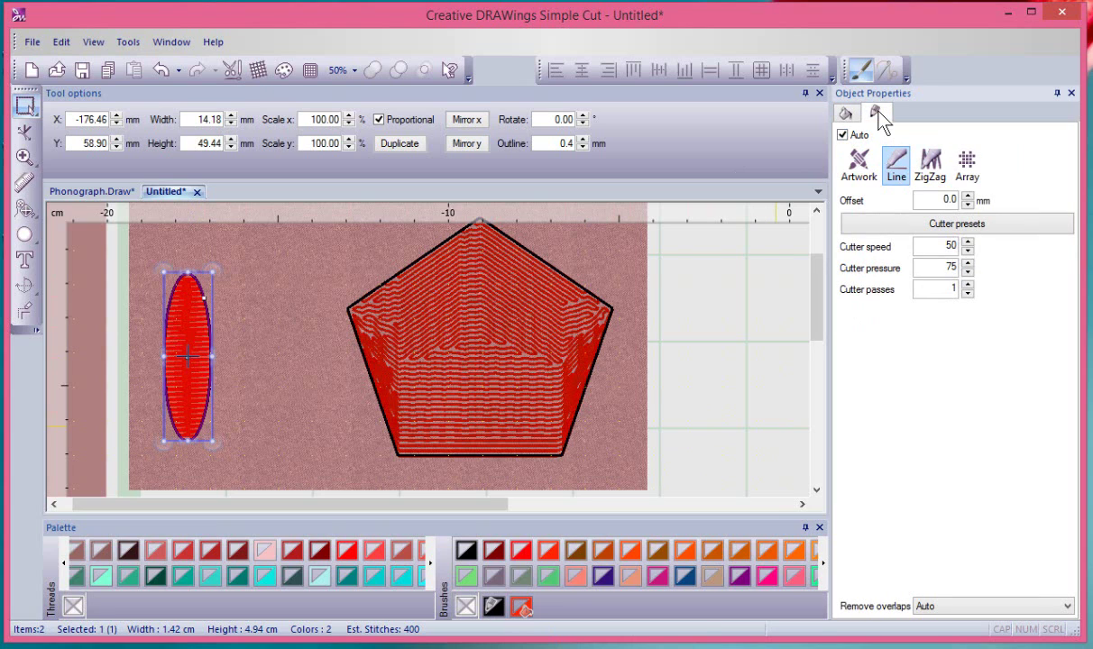
left_click(932, 164)
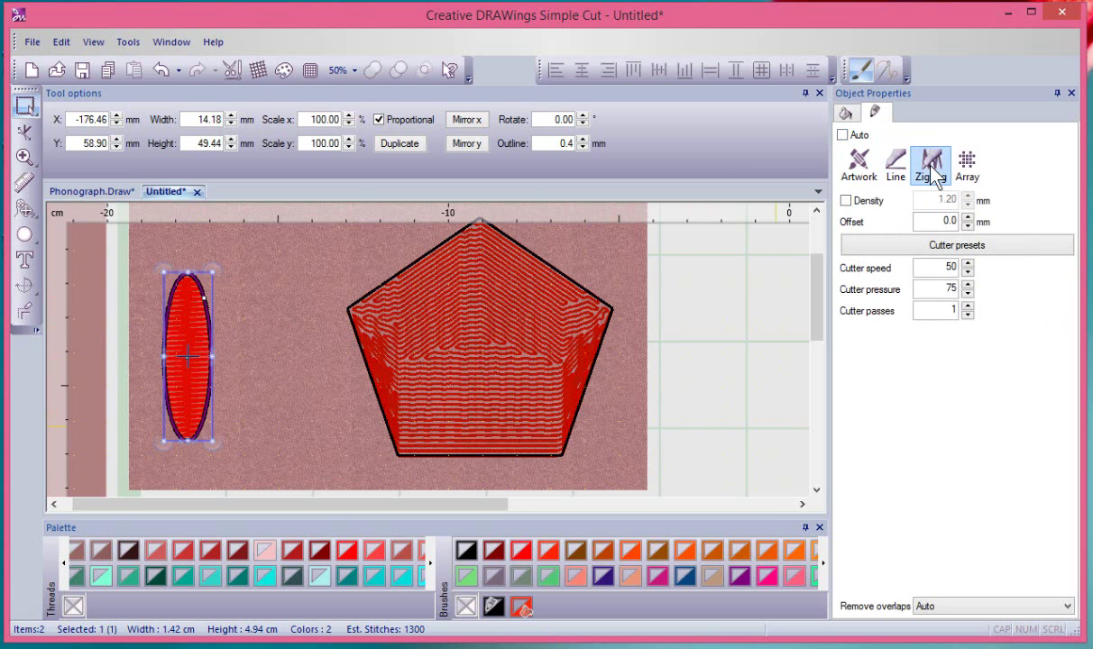
double_click(567, 144)
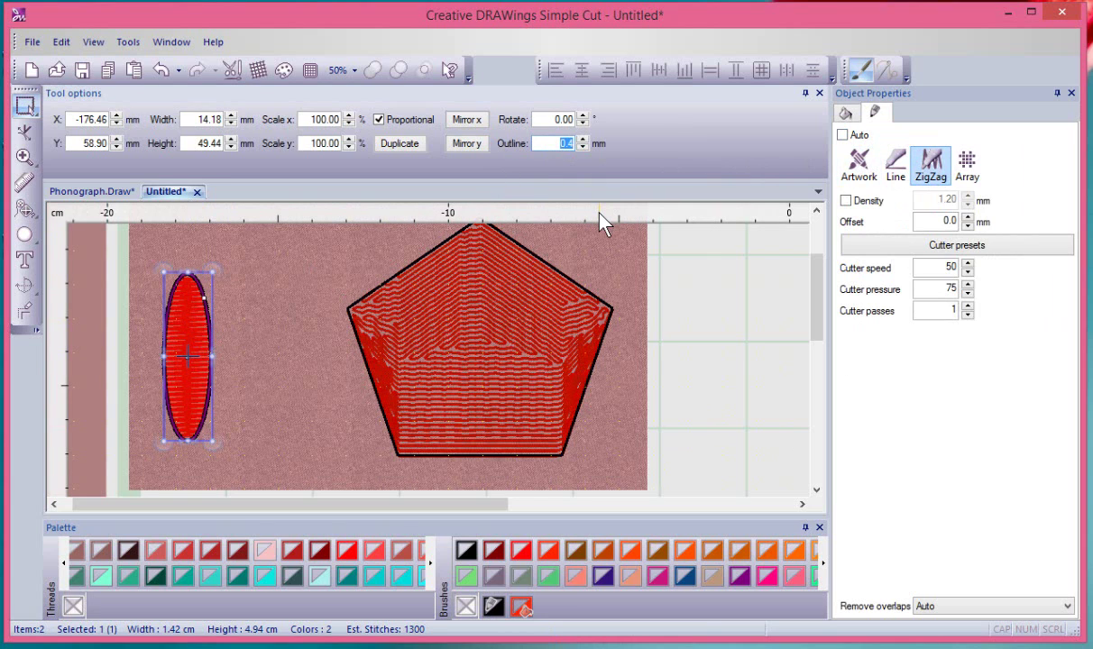
type("2")
key("Return")
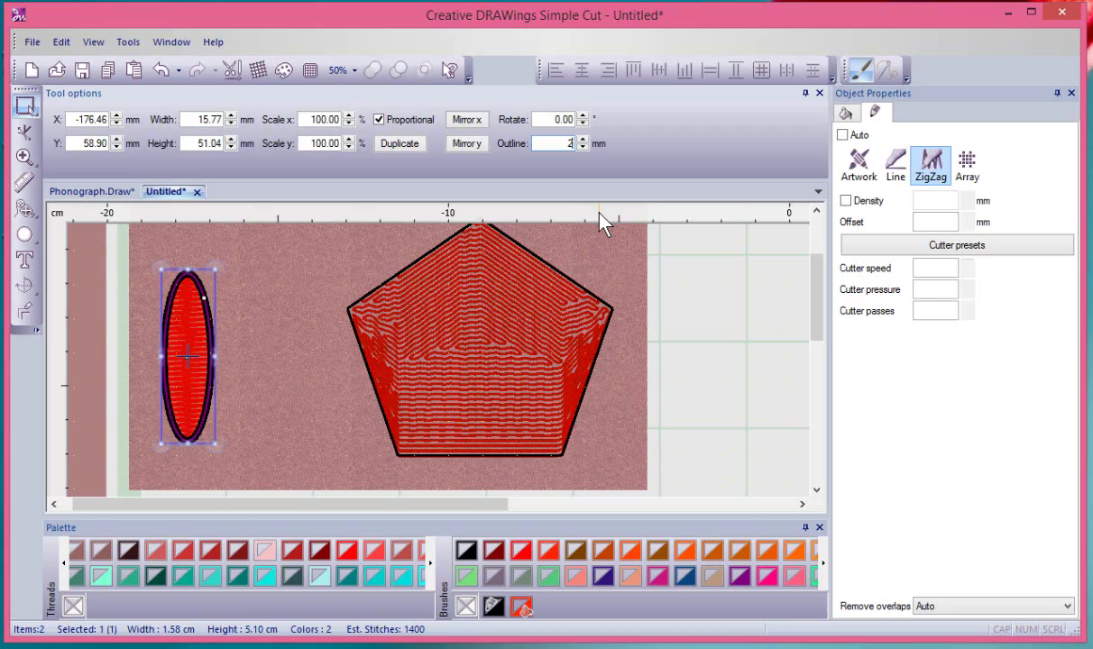
scroll(189, 278, "up", 3)
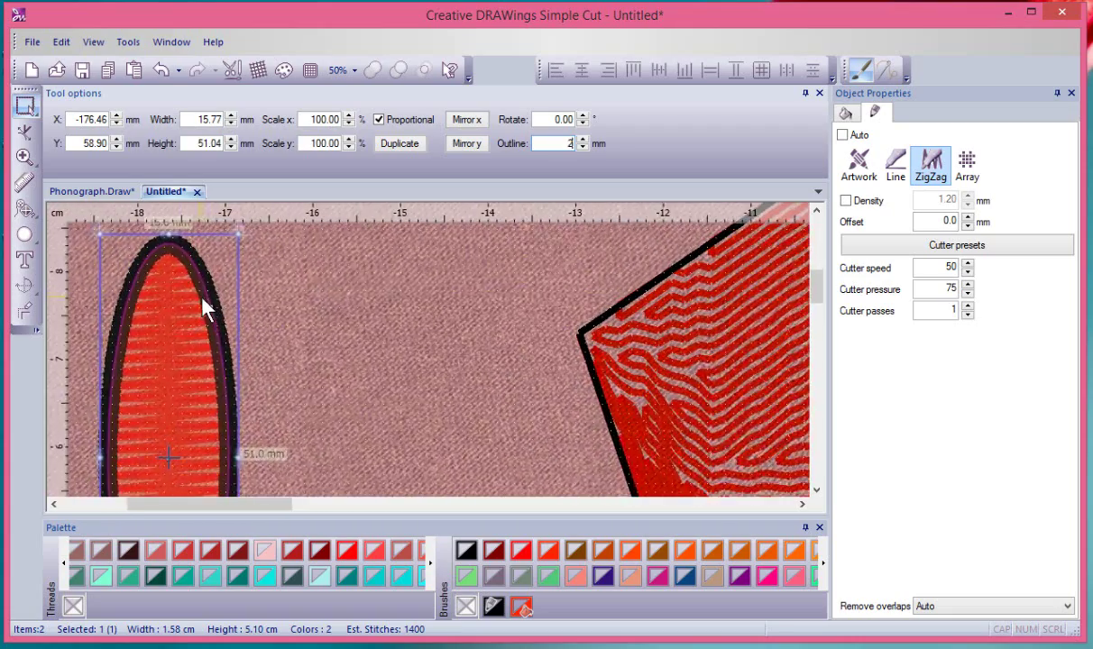
left_click(353, 344)
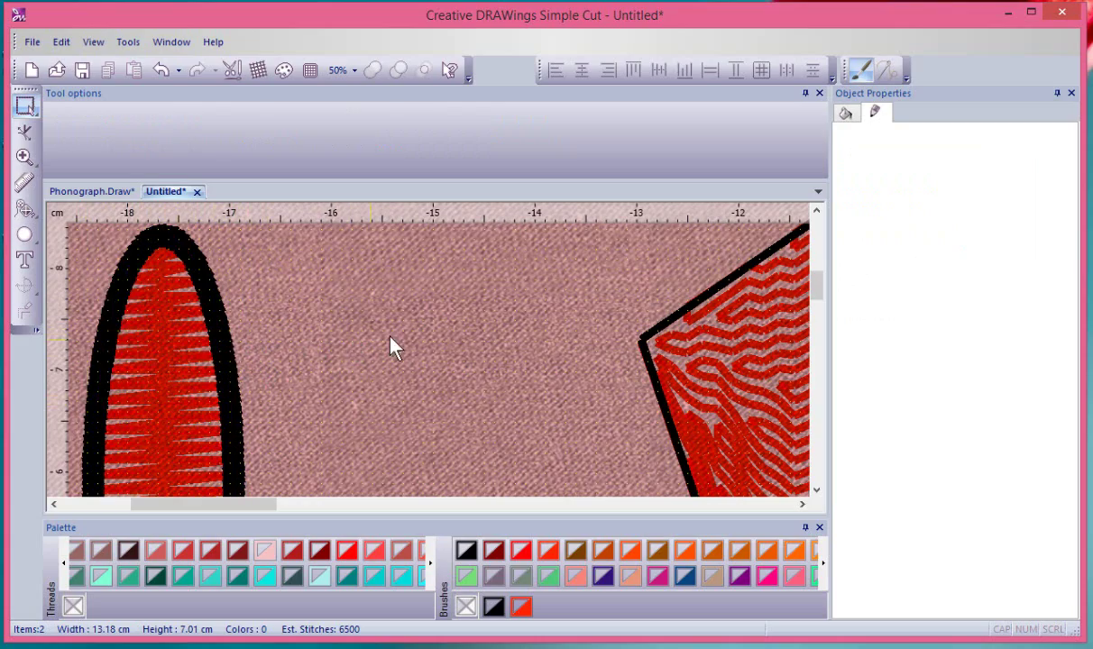
scroll(429, 357, "down", 2)
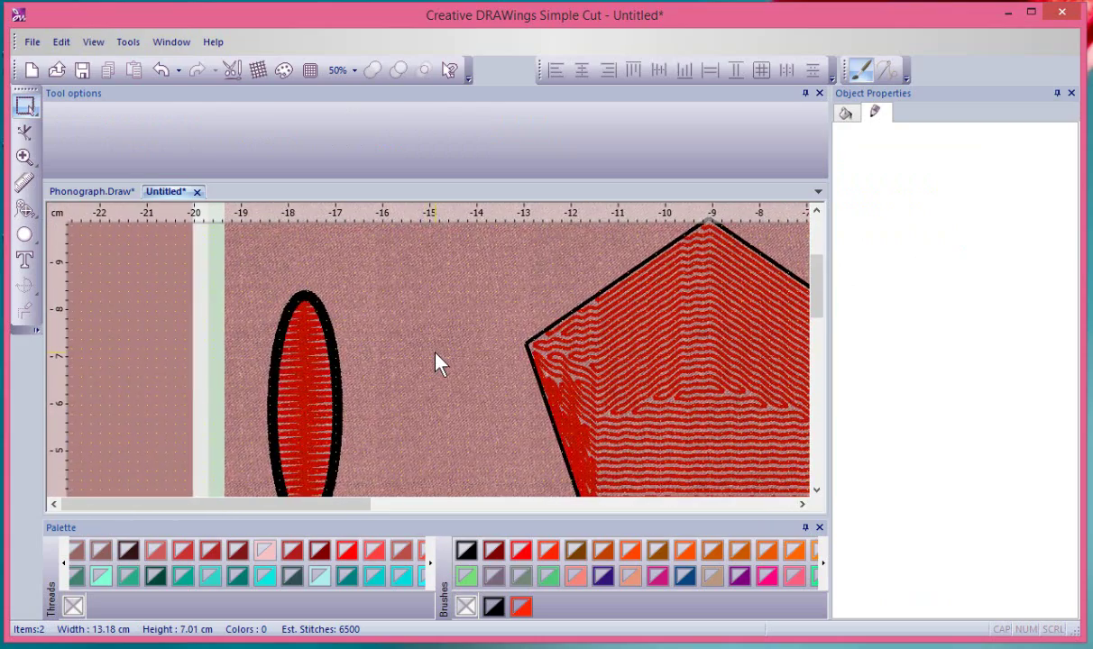
scroll(437, 361, "down", 3)
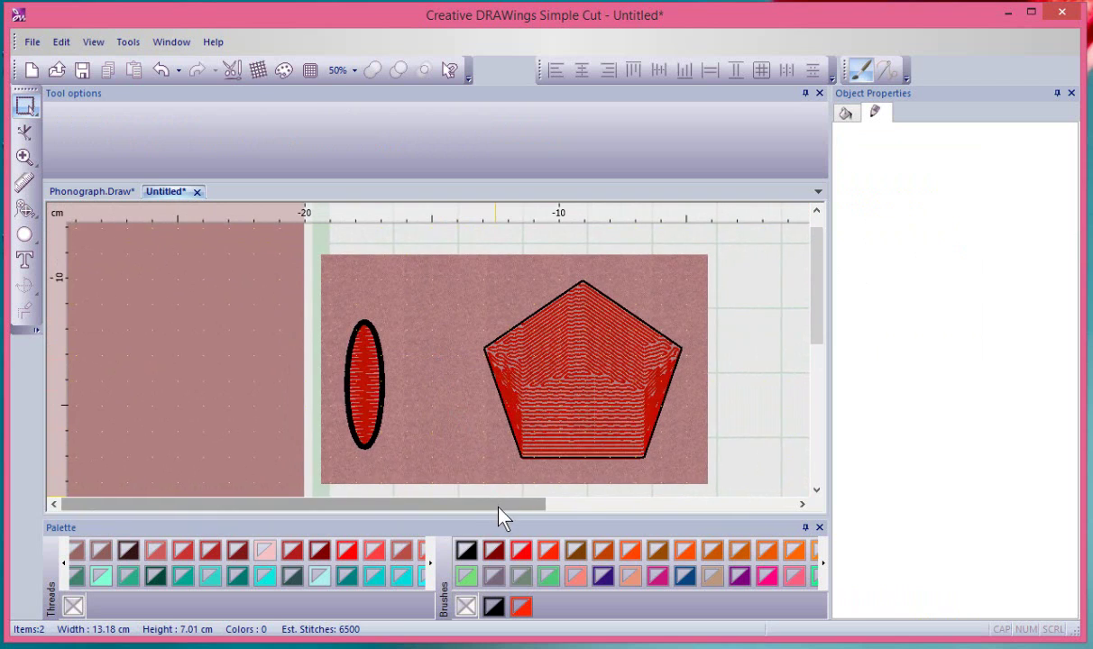
left_click_drag(502, 510, 553, 512)
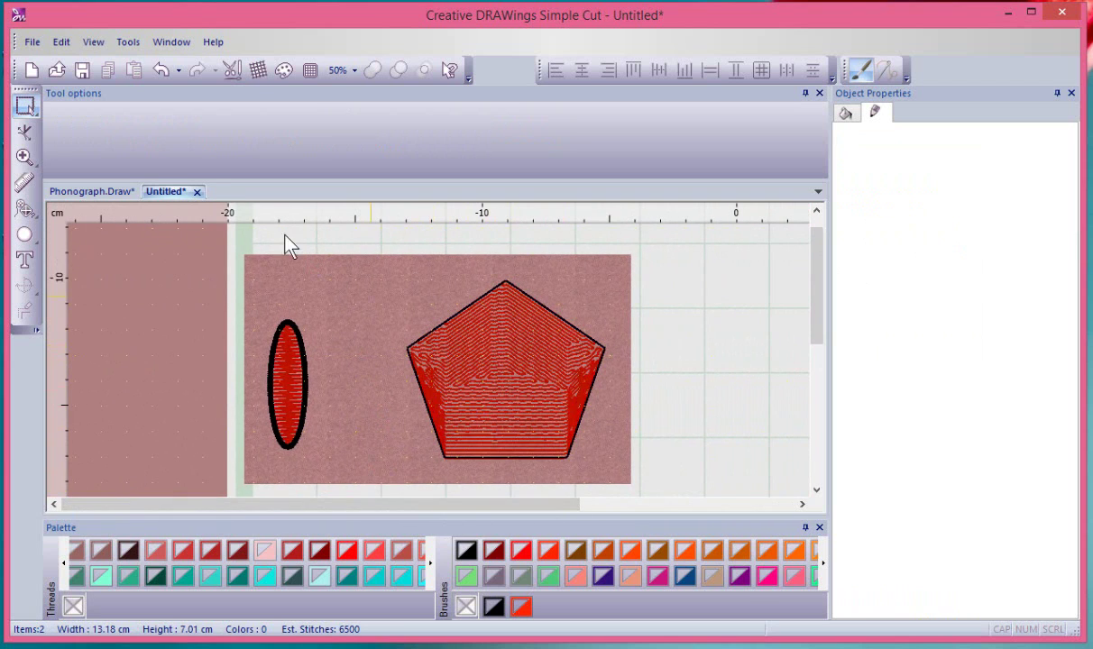
Open Export to Cutter from the File menu and confirm the cutter choice
left_click(32, 42)
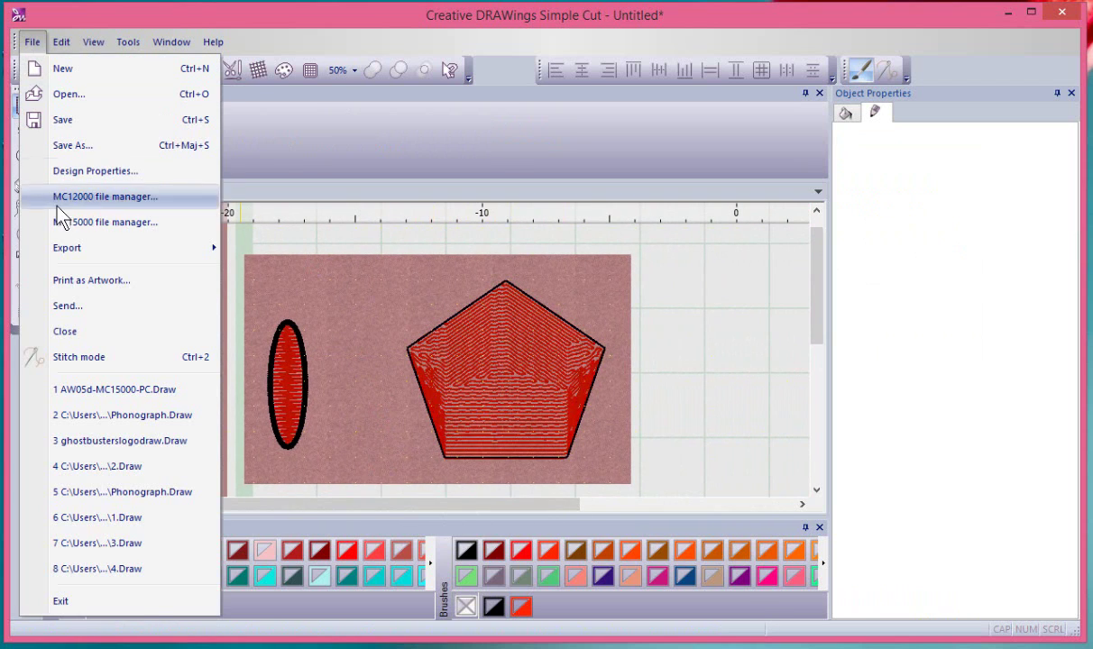
mouse_move(76, 241)
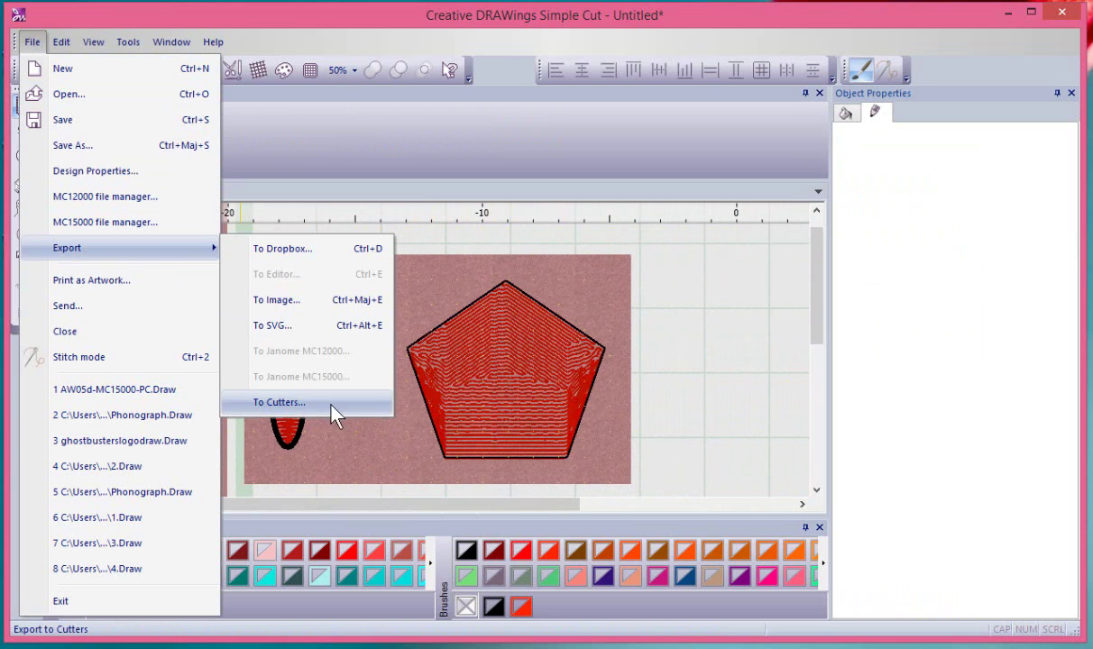
left_click(307, 403)
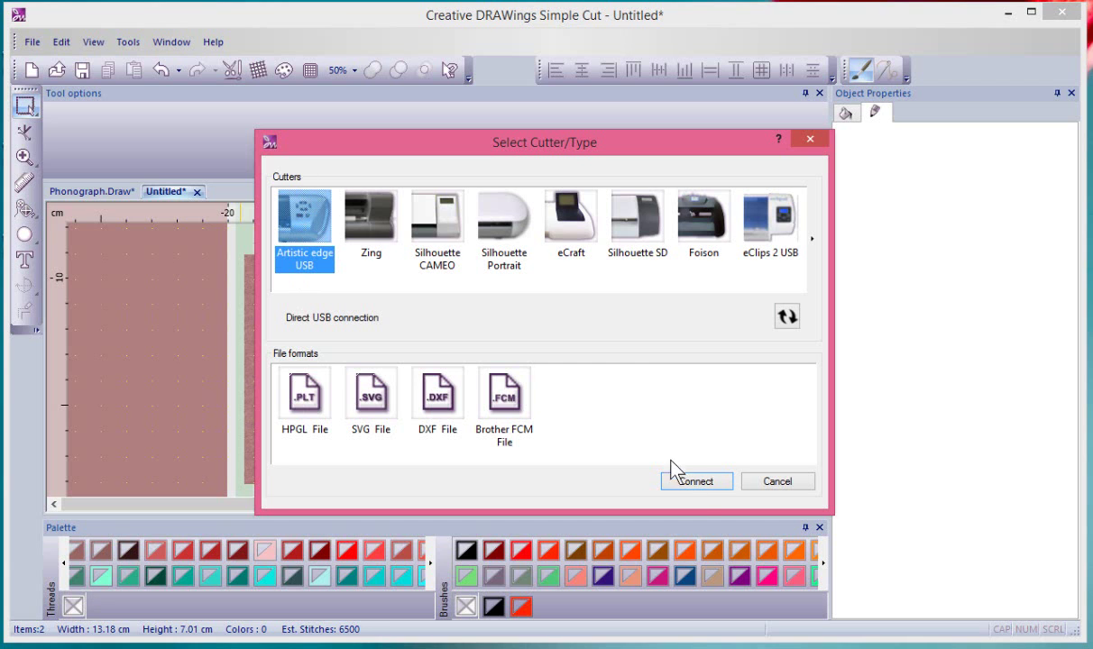
left_click(696, 483)
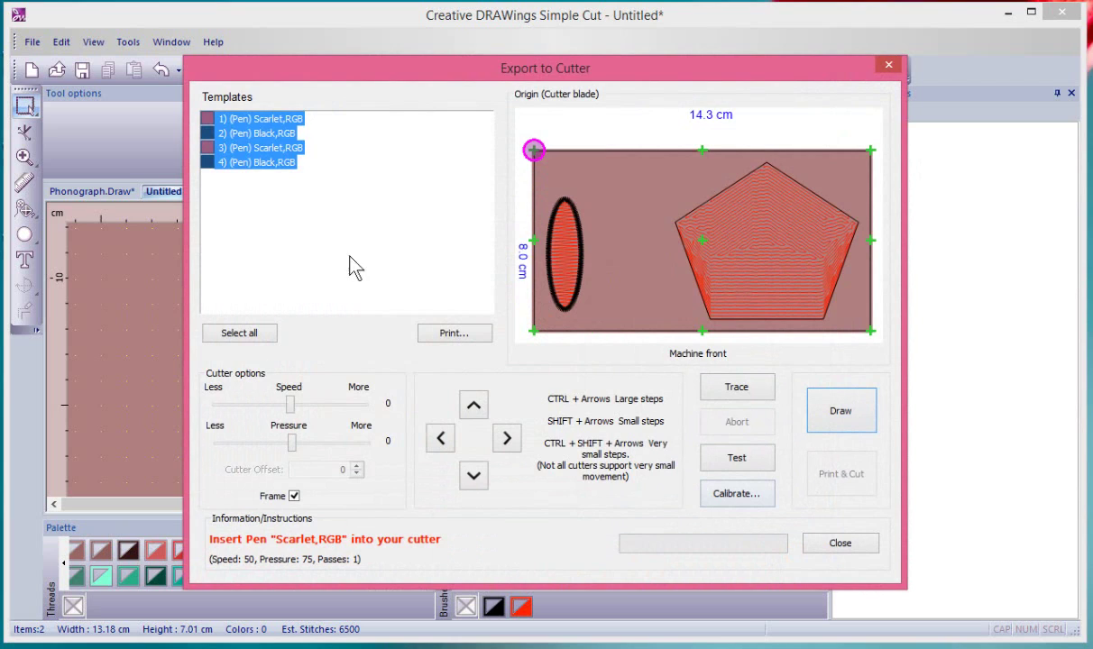
Preview each of the four Scarlet and Black pen templates, select all, then close the window
left_click(326, 223)
left_click(276, 121)
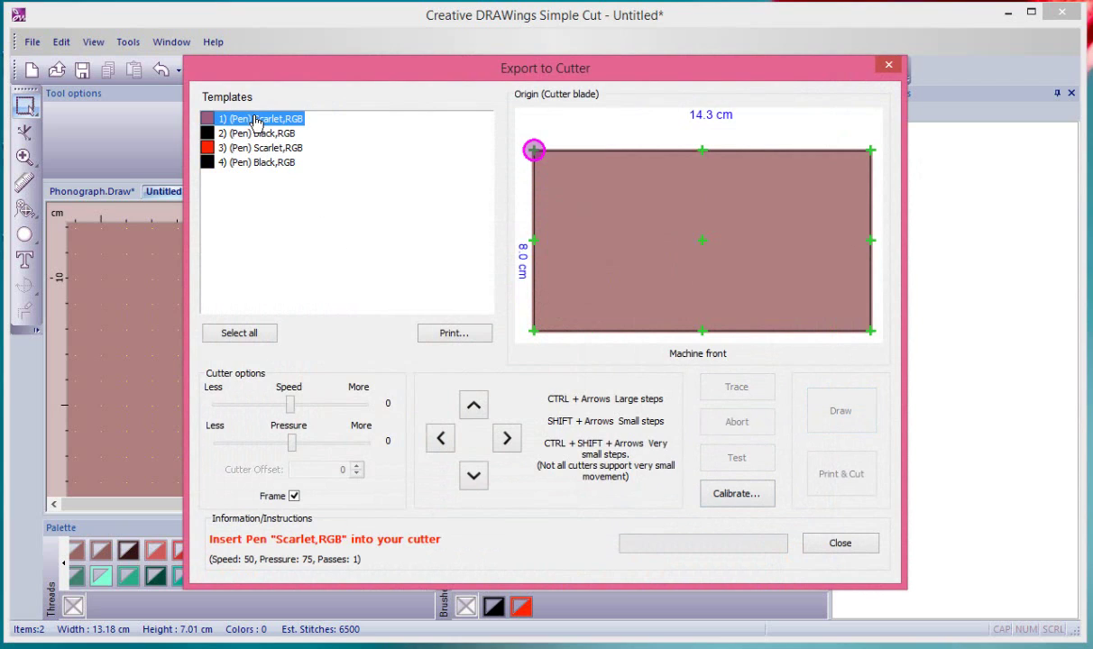
left_click(255, 135)
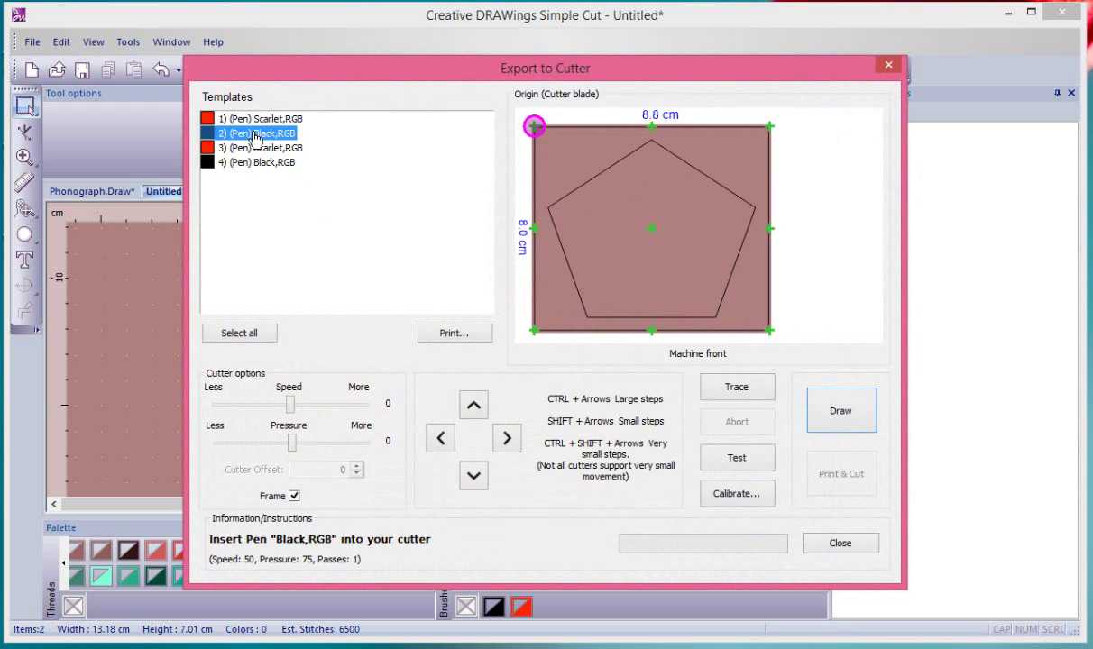
left_click(258, 150)
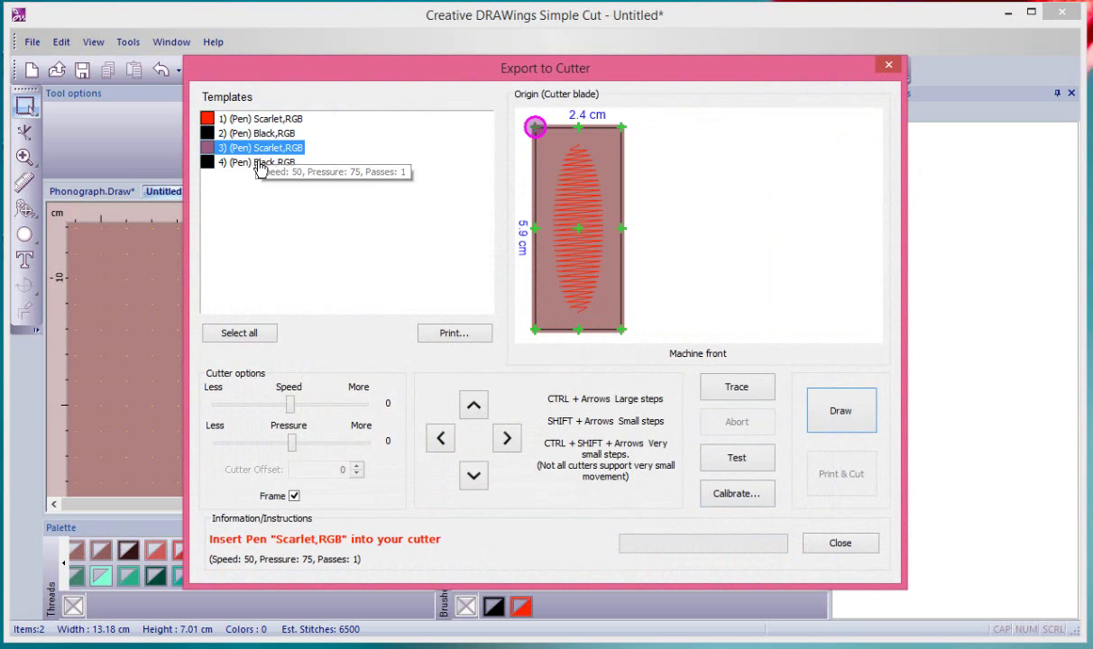
left_click(256, 164)
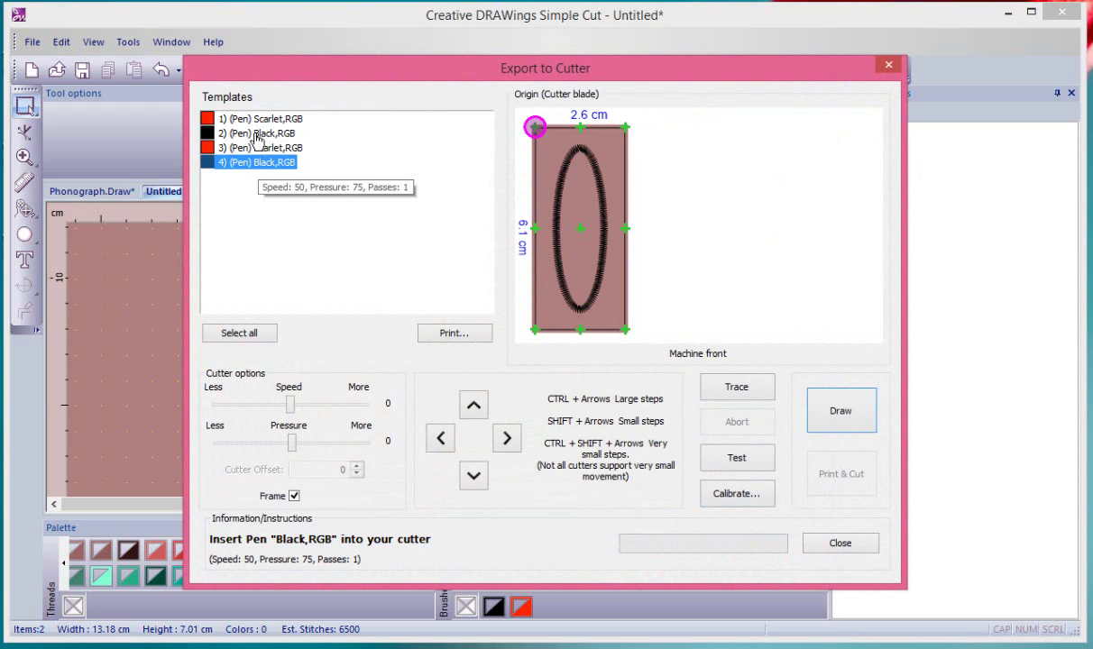
left_click(253, 332)
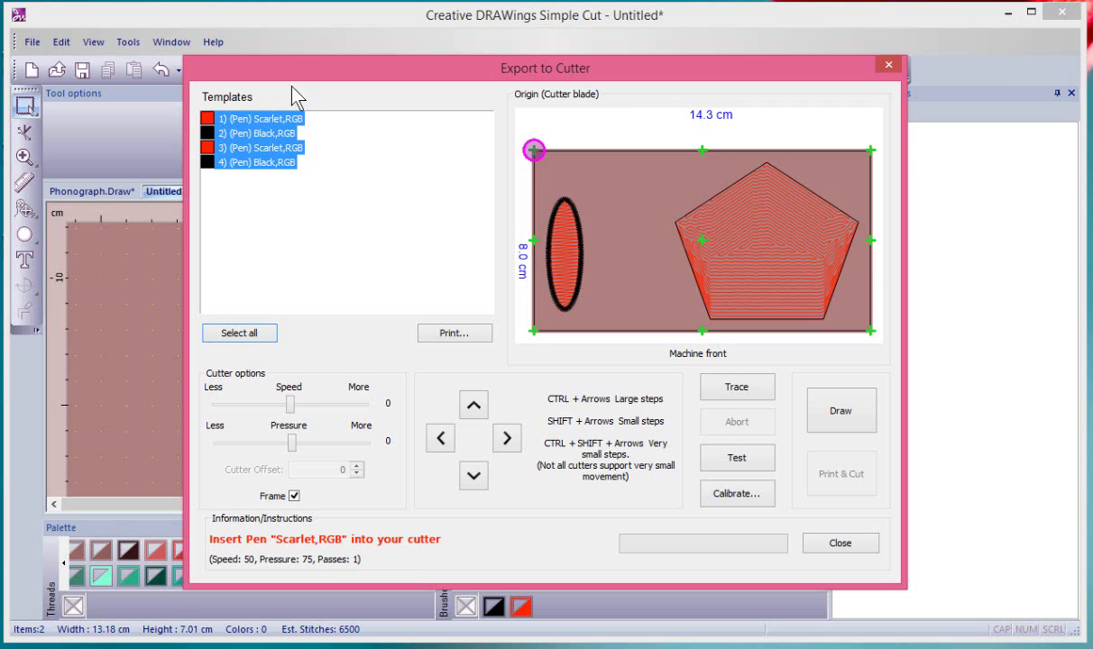
left_click(866, 545)
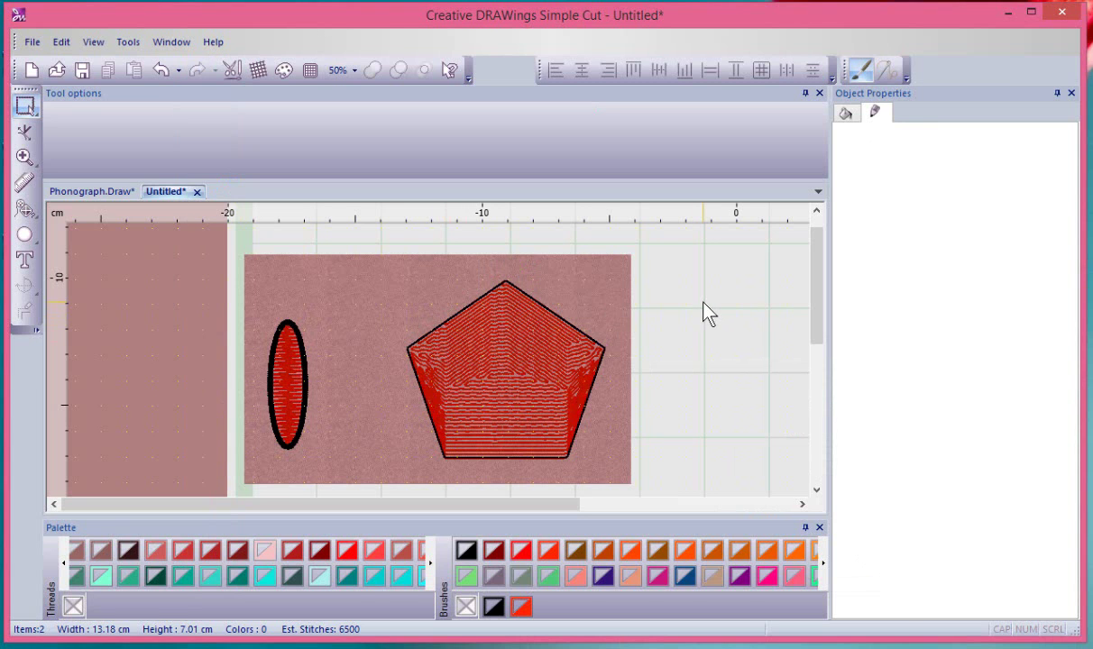
Add the word 'Artistic' in MV Boli near the fabric's top right and select it
left_click(24, 258)
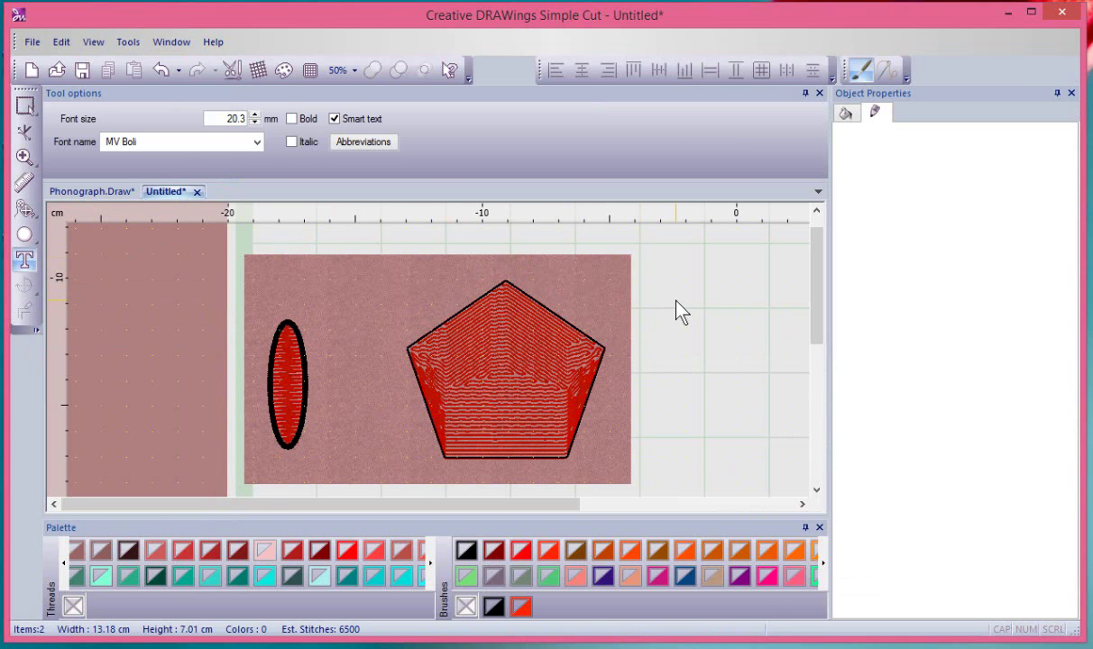
type("Artistic")
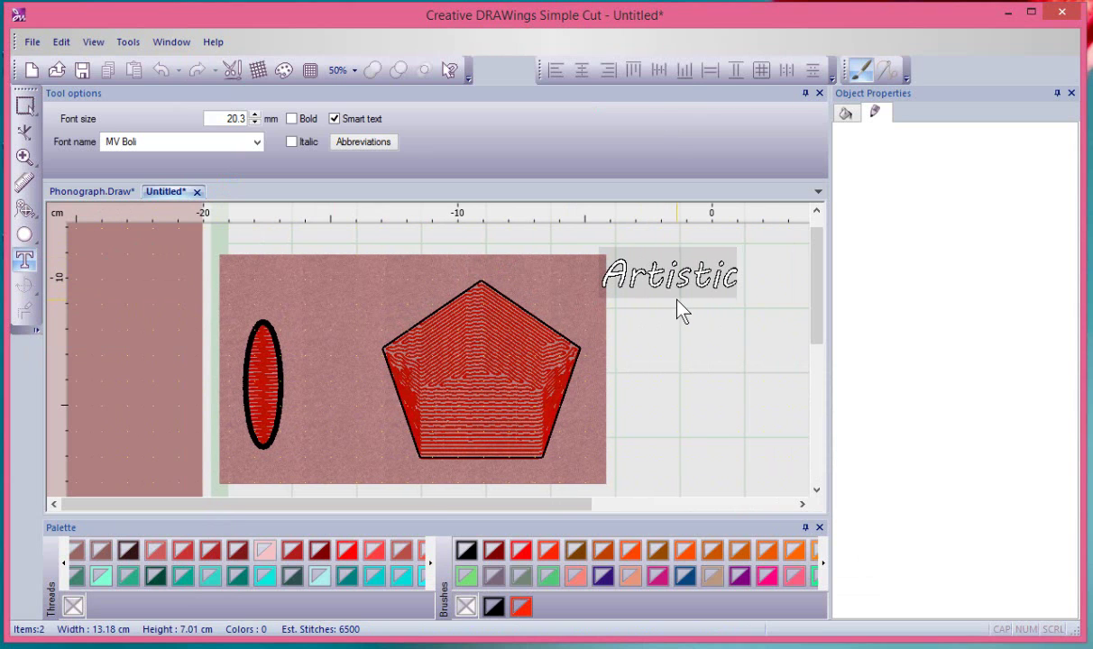
left_click(26, 107)
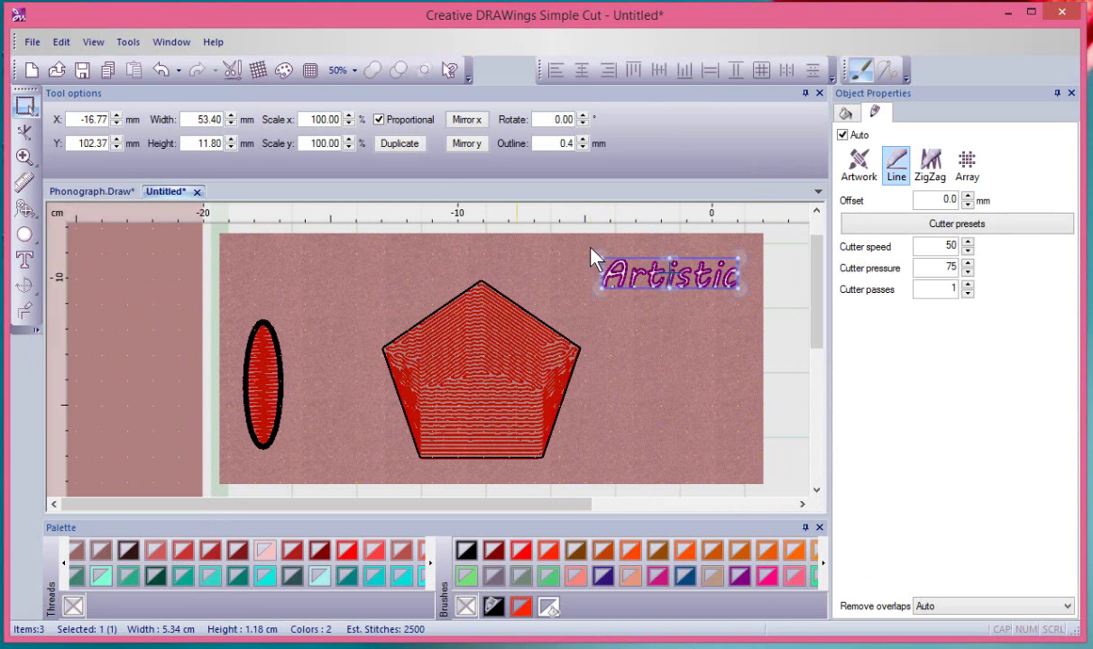
scroll(721, 259, "up", 3)
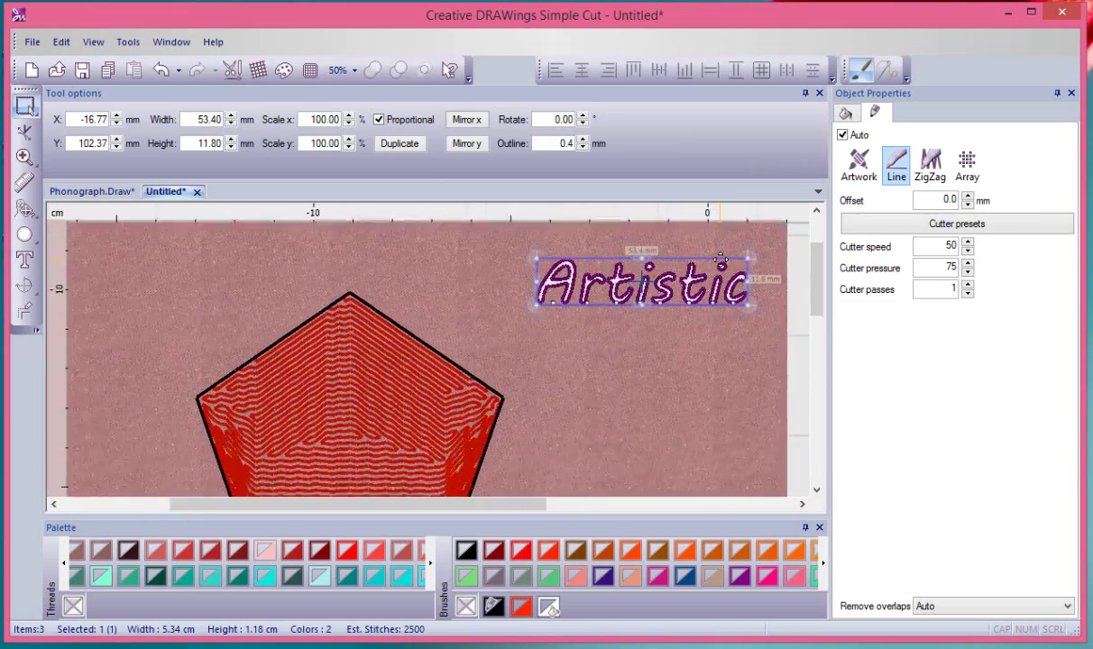
scroll(721, 258, "up", 4)
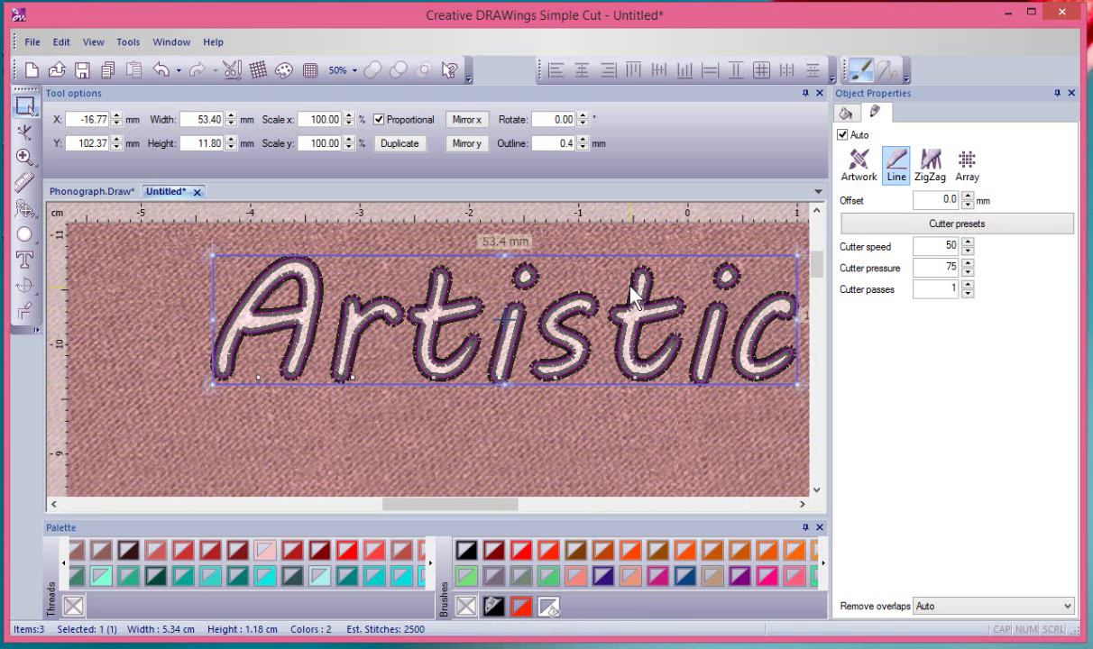
Apply a ZigZag fill to the Artistic text
left_click(845, 113)
left_click(910, 175)
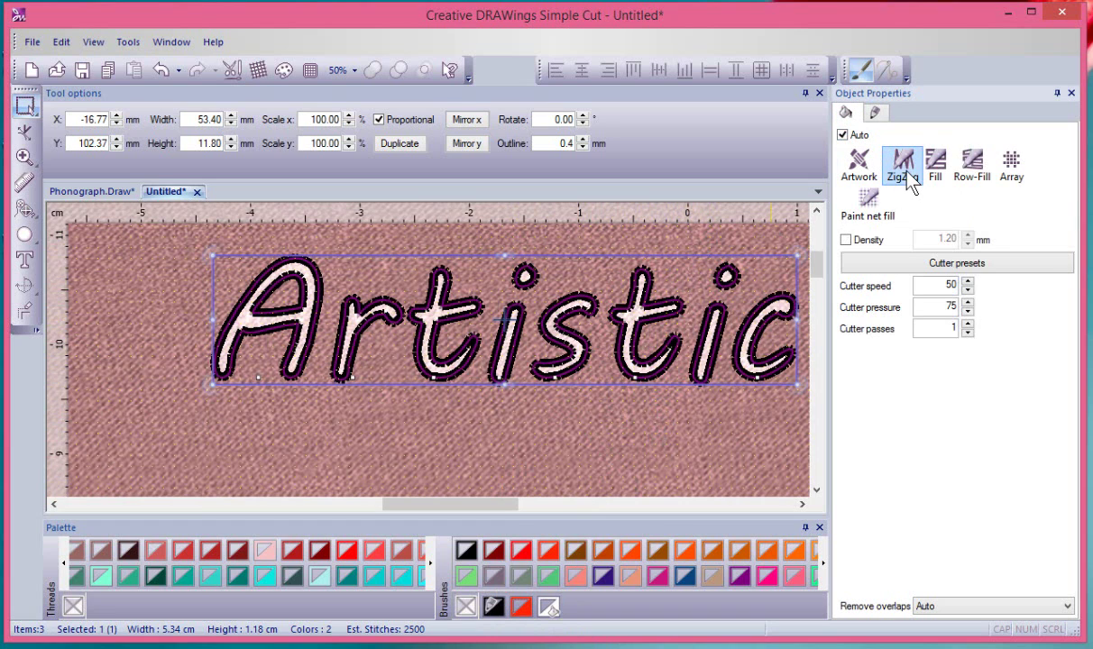
left_click(588, 421)
scroll(581, 371, "up", 3)
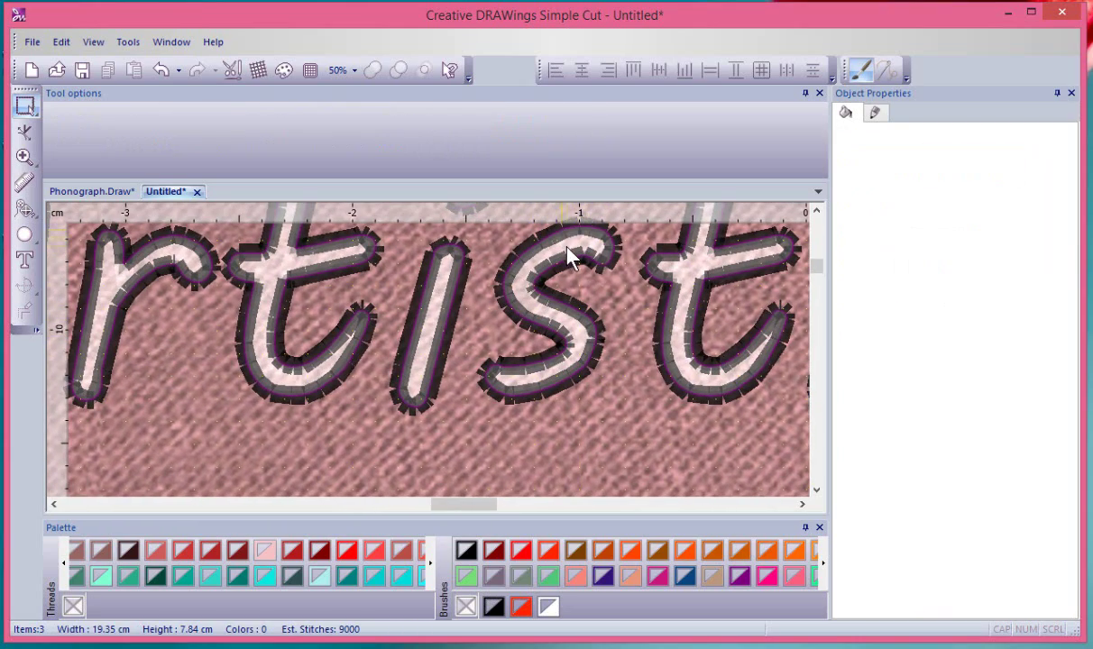
scroll(566, 394, "down", 4)
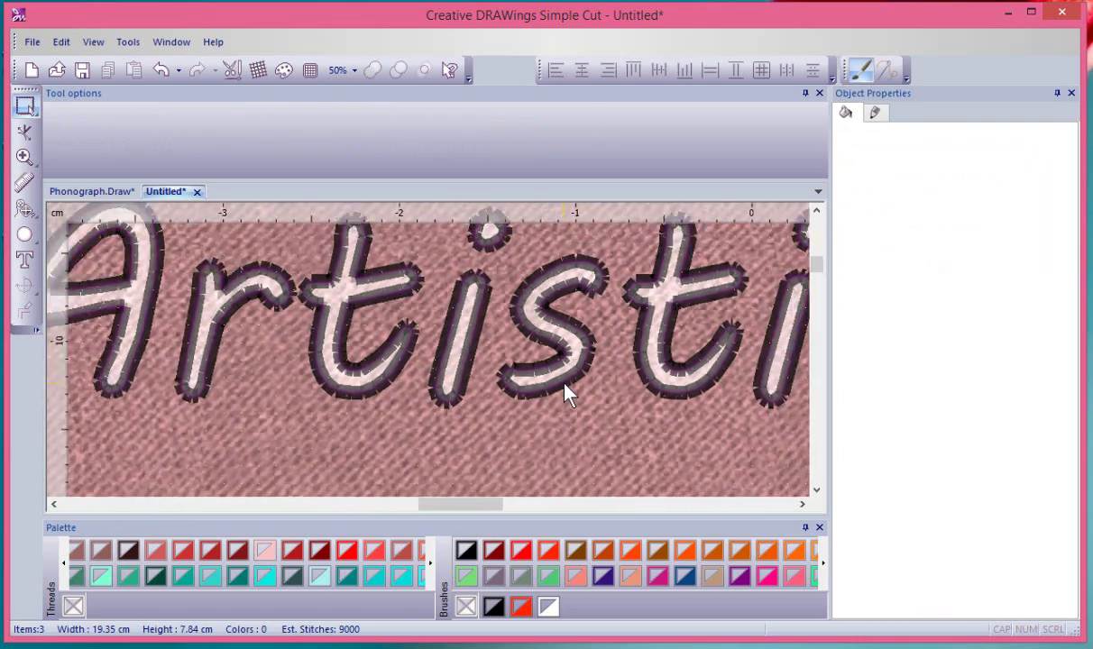
scroll(571, 394, "down", 1)
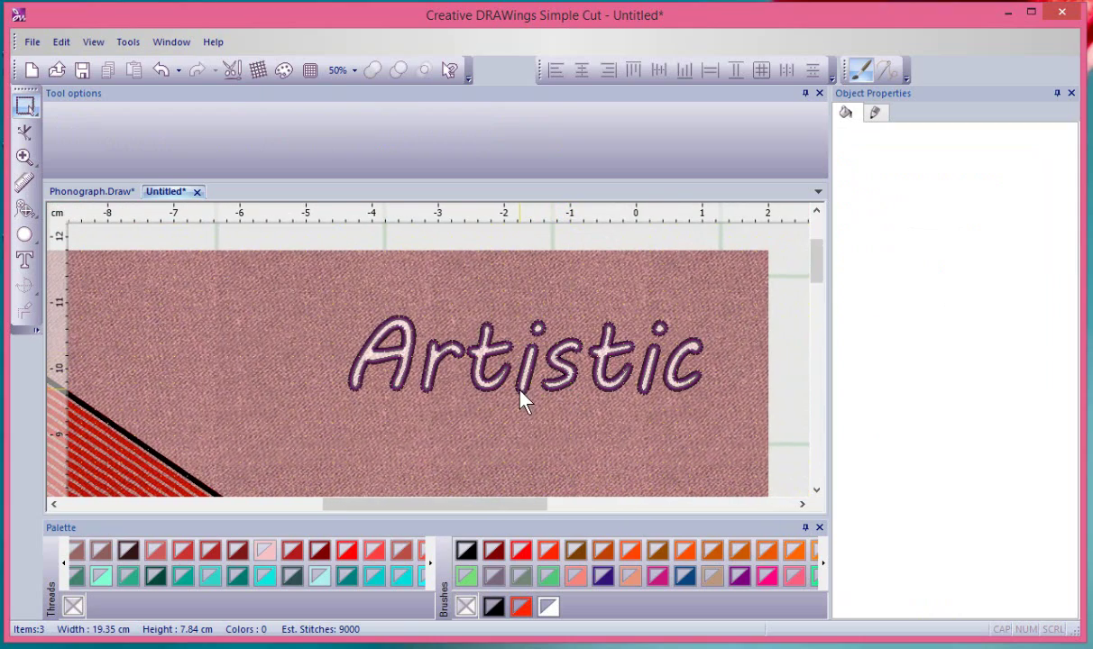
Remove the dark outline from the Artistic text with the no-brush swatch
left_click(555, 357)
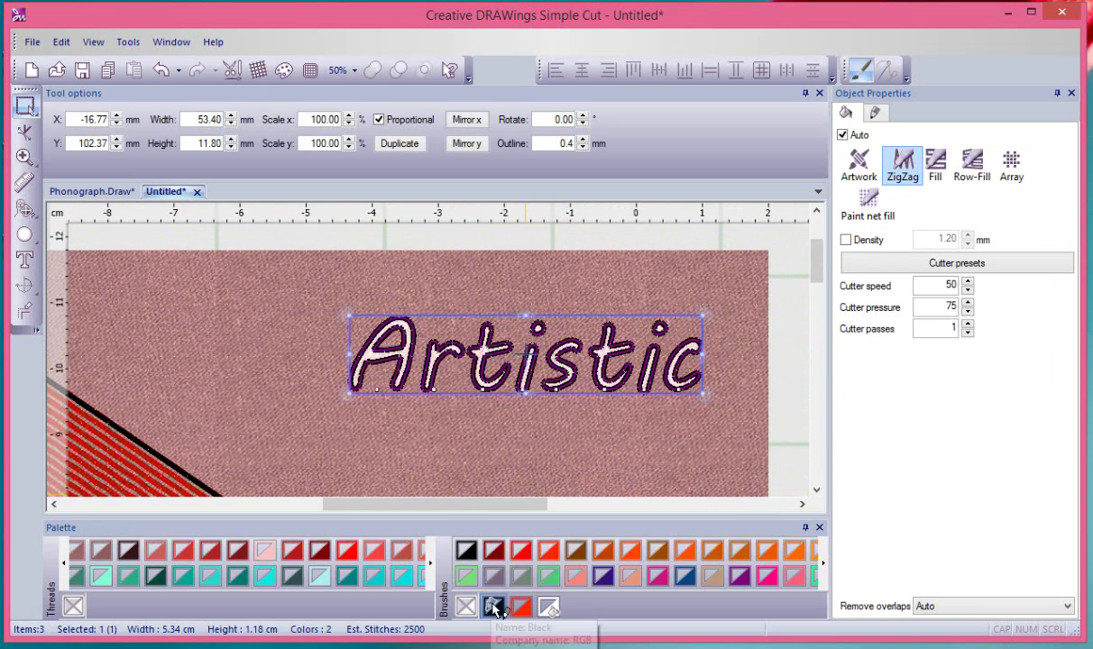
left_click(466, 609)
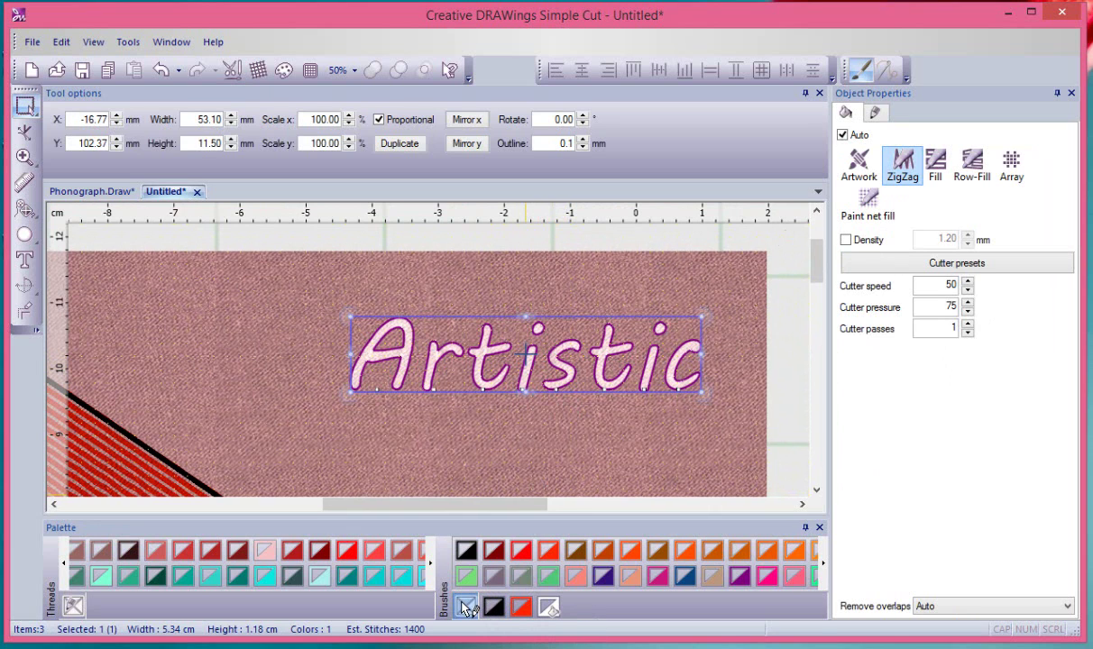
left_click(695, 451)
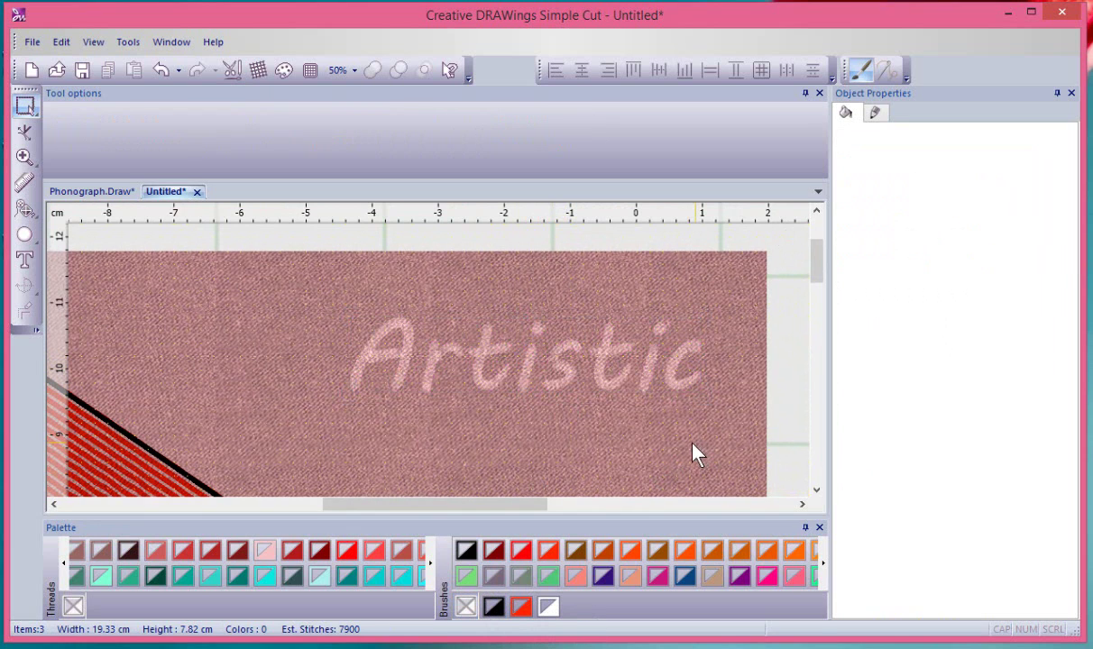
Enlarge the Artistic text to about twice its size, roughly 115 mm wide
left_click(485, 379)
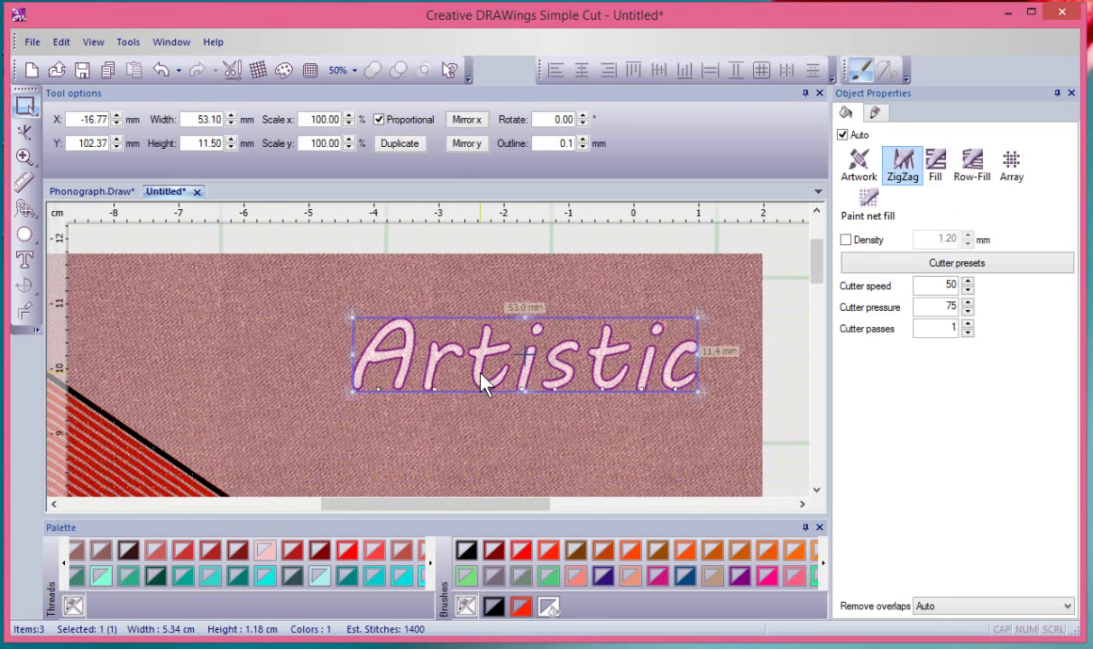
scroll(485, 377, "down", 2)
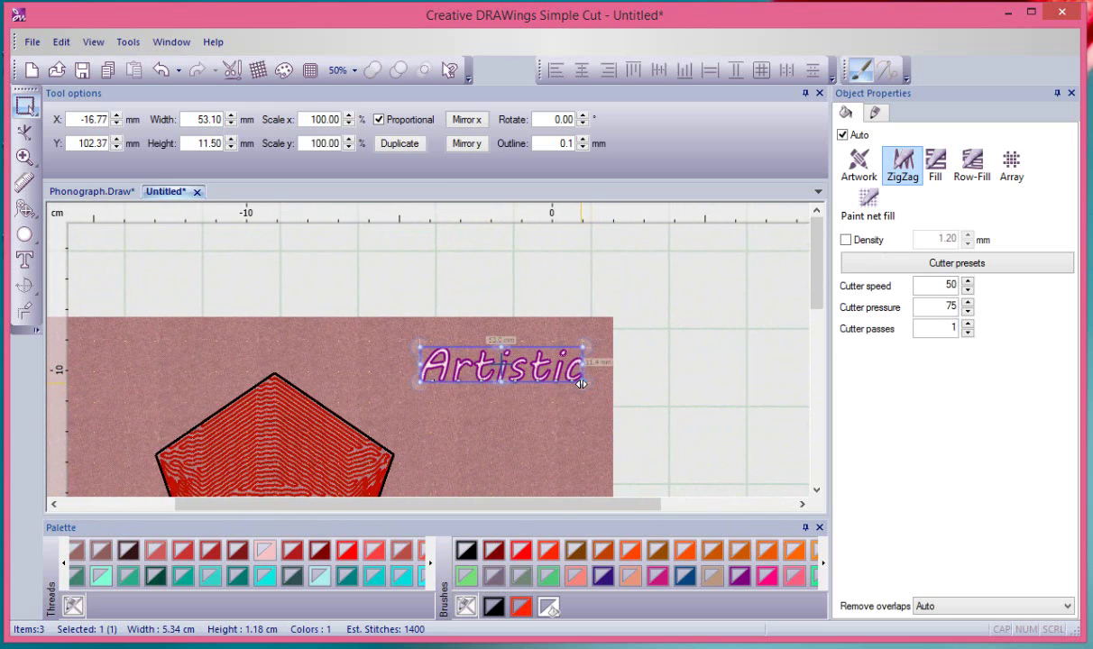
left_click_drag(585, 387, 740, 471)
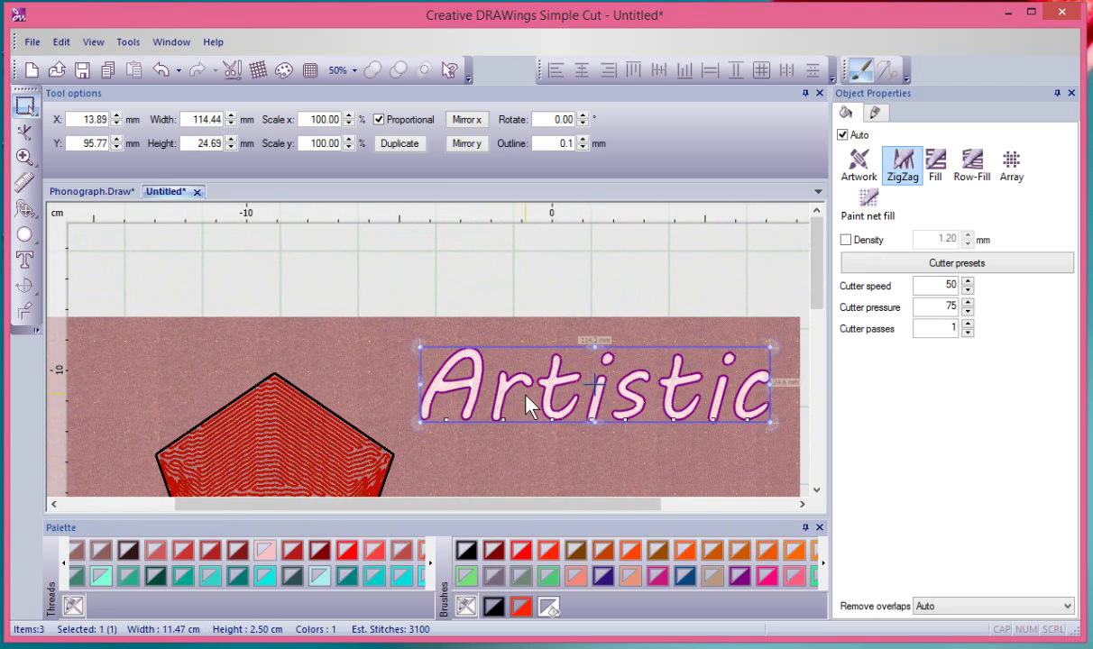
Remove the Artistic text's fill and give it a red outline
left_click(466, 606)
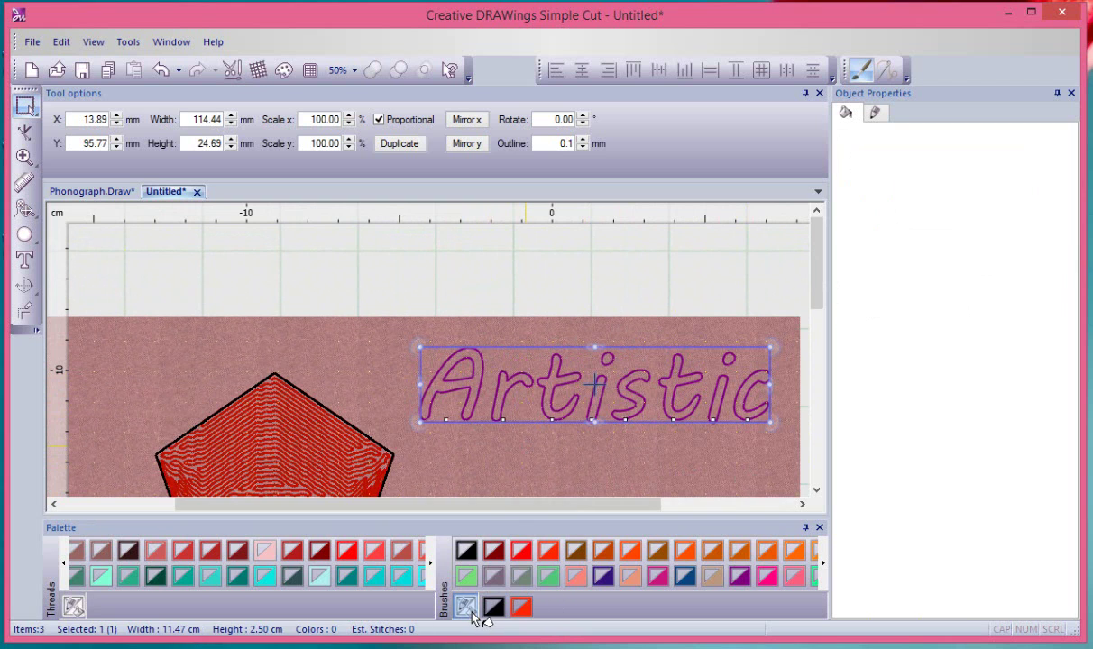
right_click(492, 606)
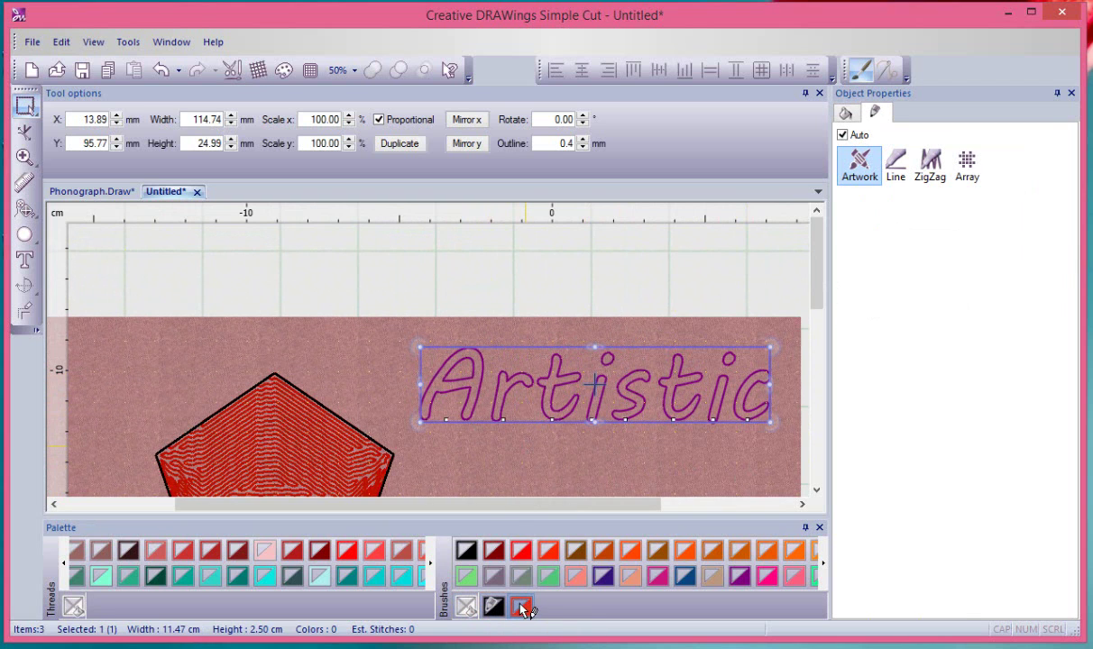
left_click(568, 302)
scroll(557, 378, "up", 4)
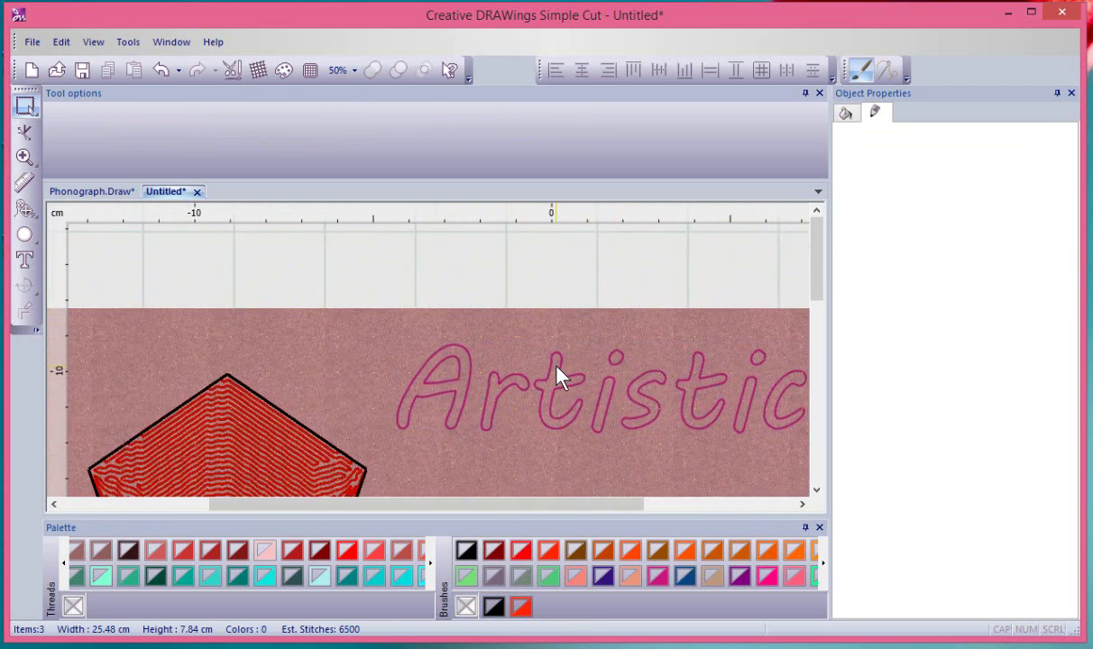
scroll(577, 415, "up", 2)
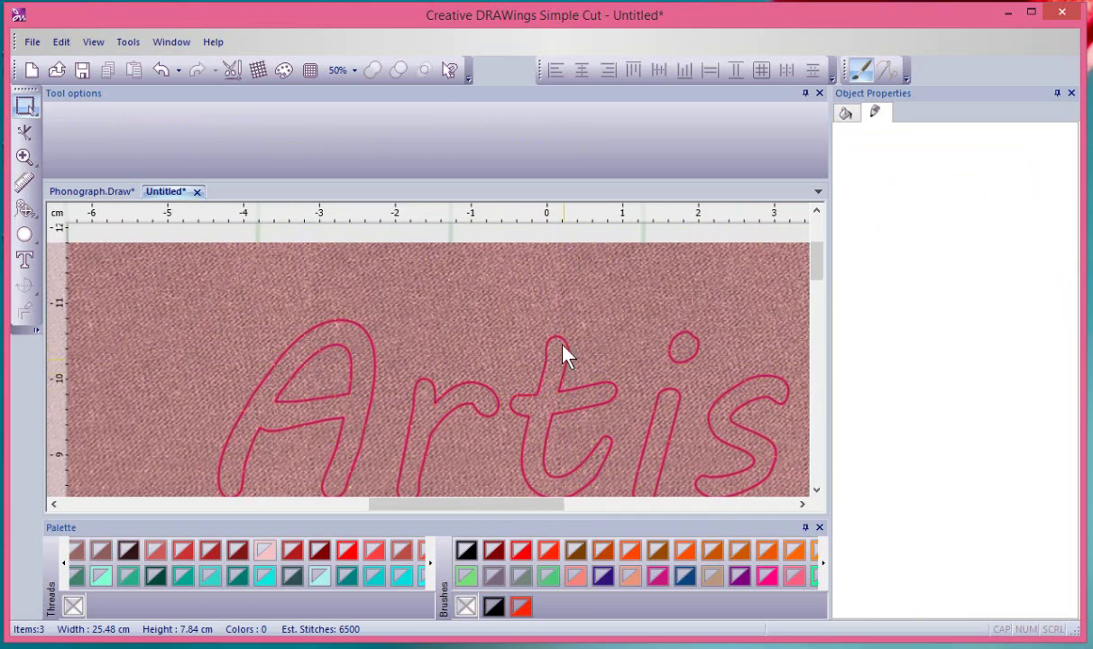
Reselect the red Artistic outline, adjust it, and start a new design
left_click(611, 411)
scroll(651, 388, "down", 5)
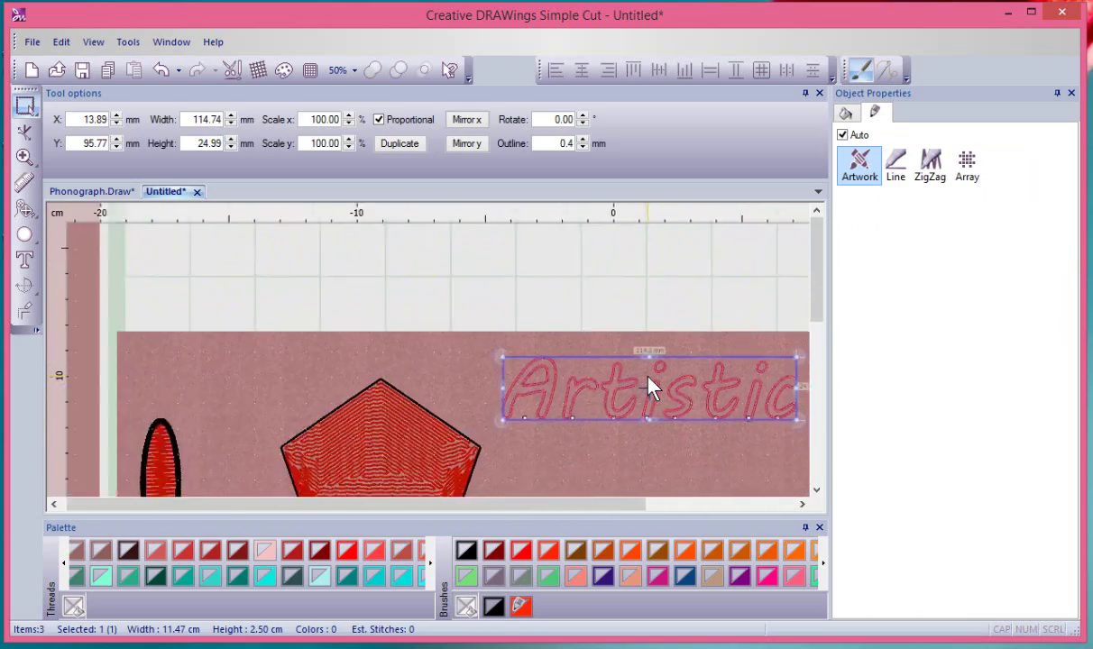
left_click_drag(817, 298, 817, 329)
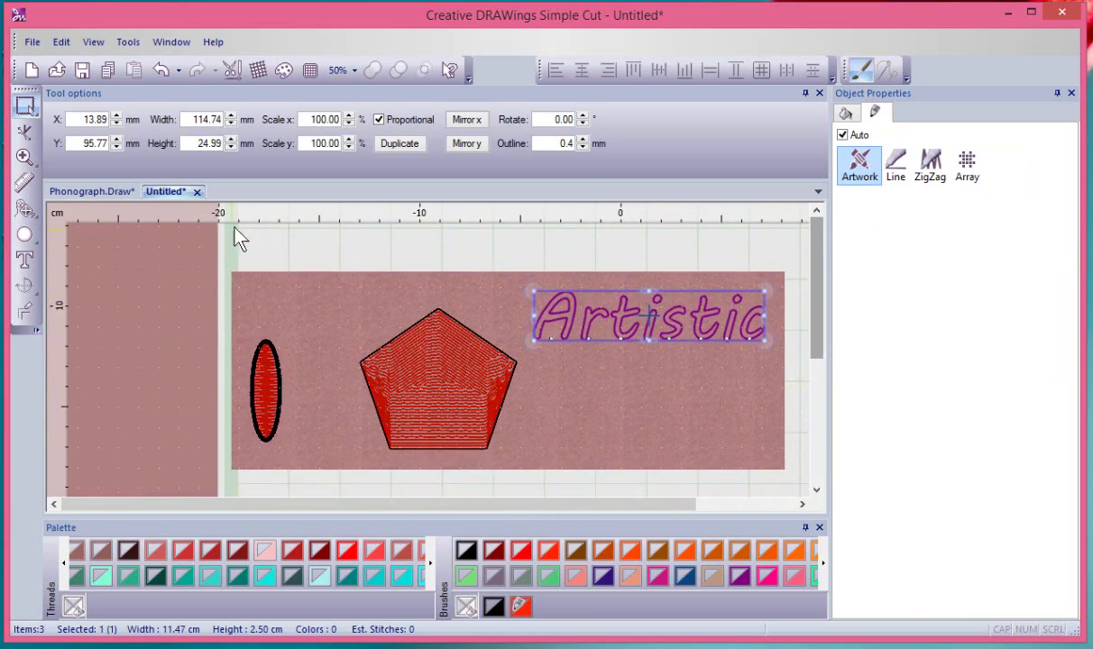
left_click(31, 68)
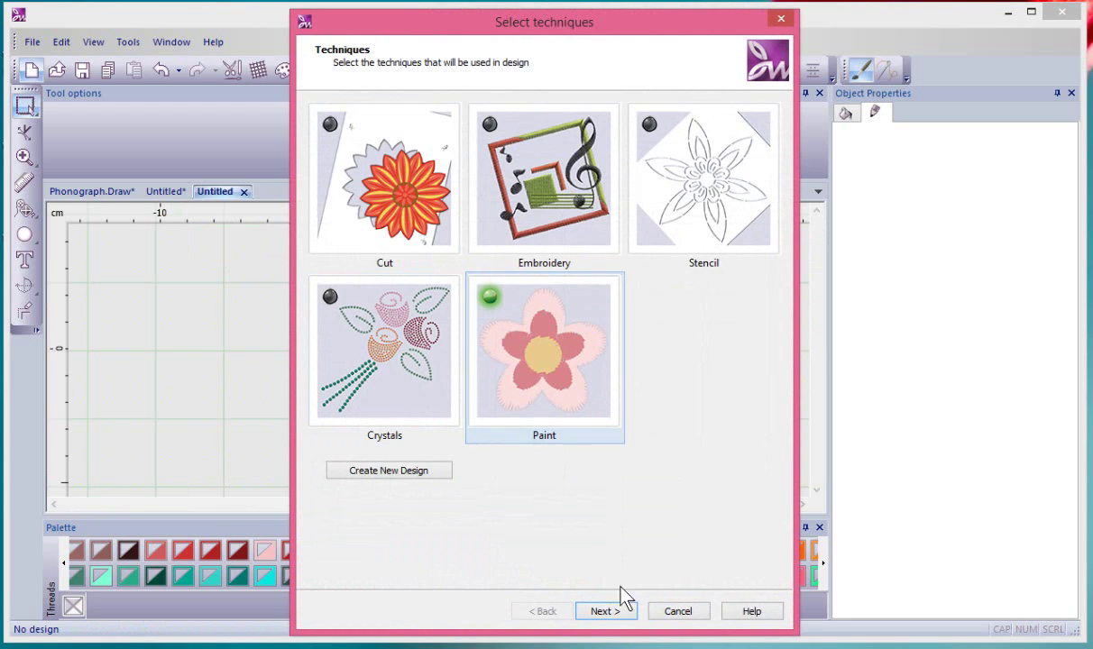
Accept the technique and fabric steps and choose ASC-00002.cmx as the artwork source
left_click(617, 614)
left_click(619, 613)
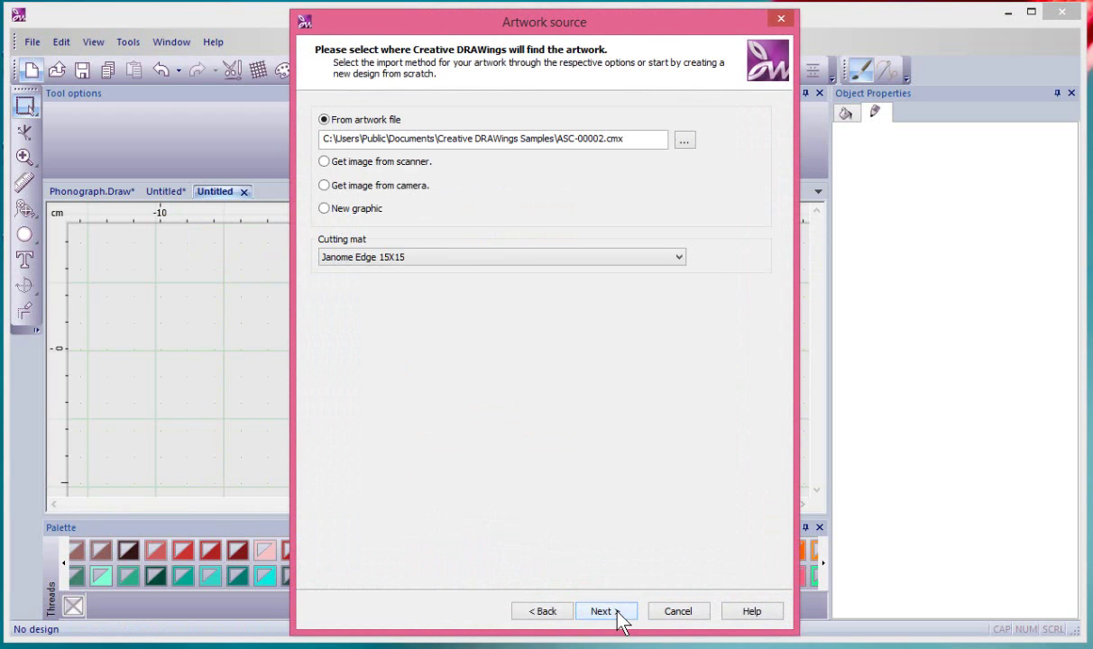
left_click(685, 142)
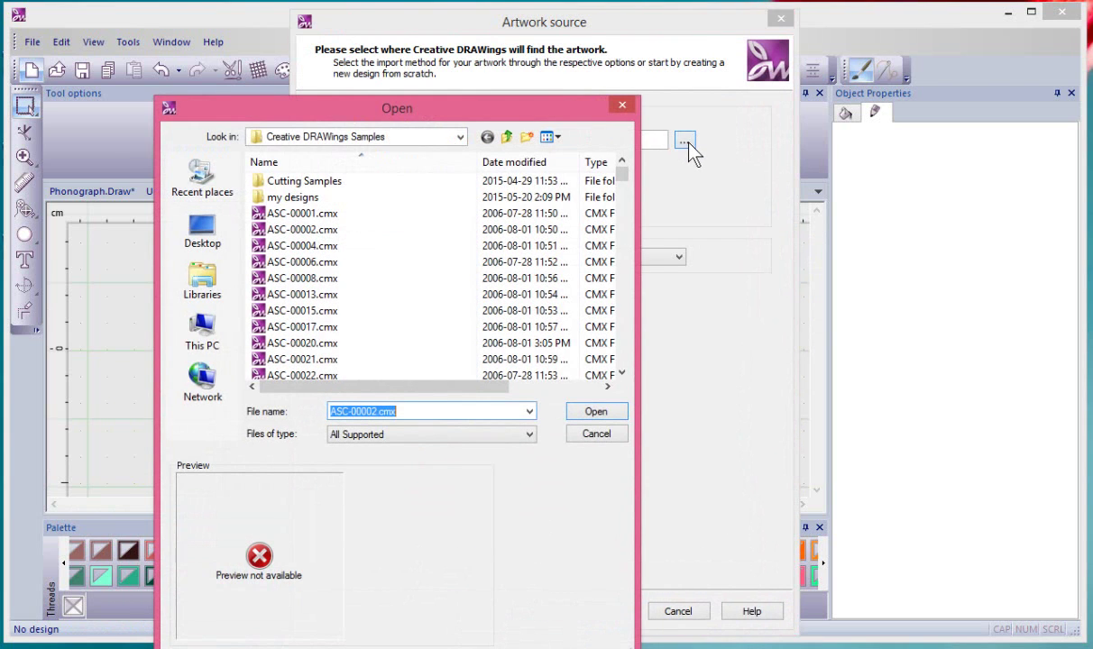
left_click(312, 214)
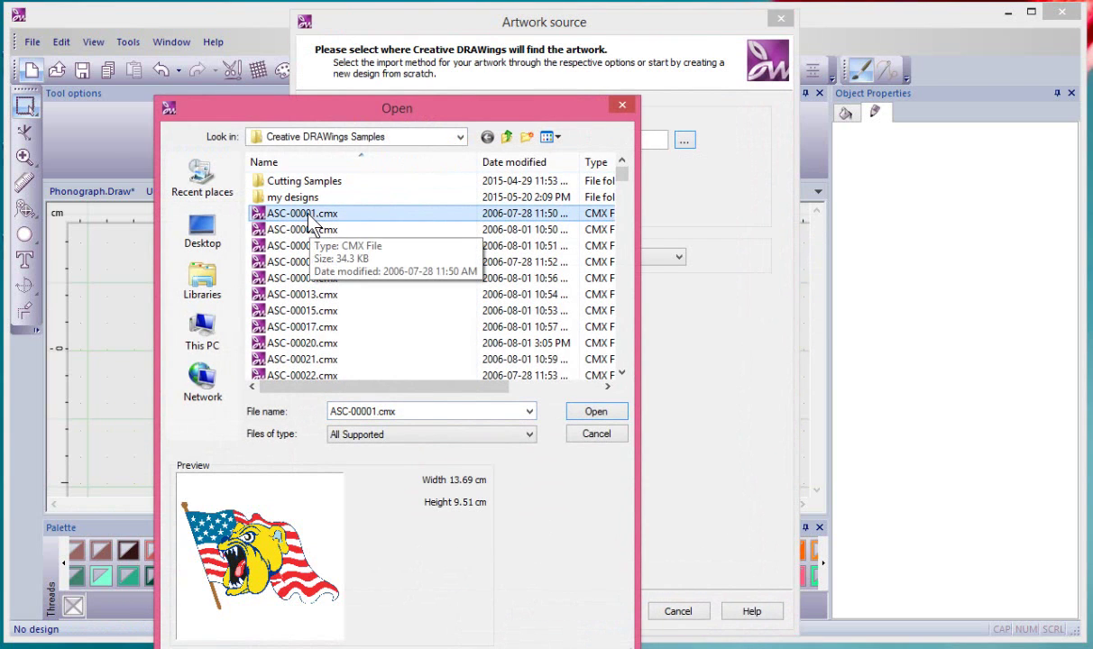
key("Down")
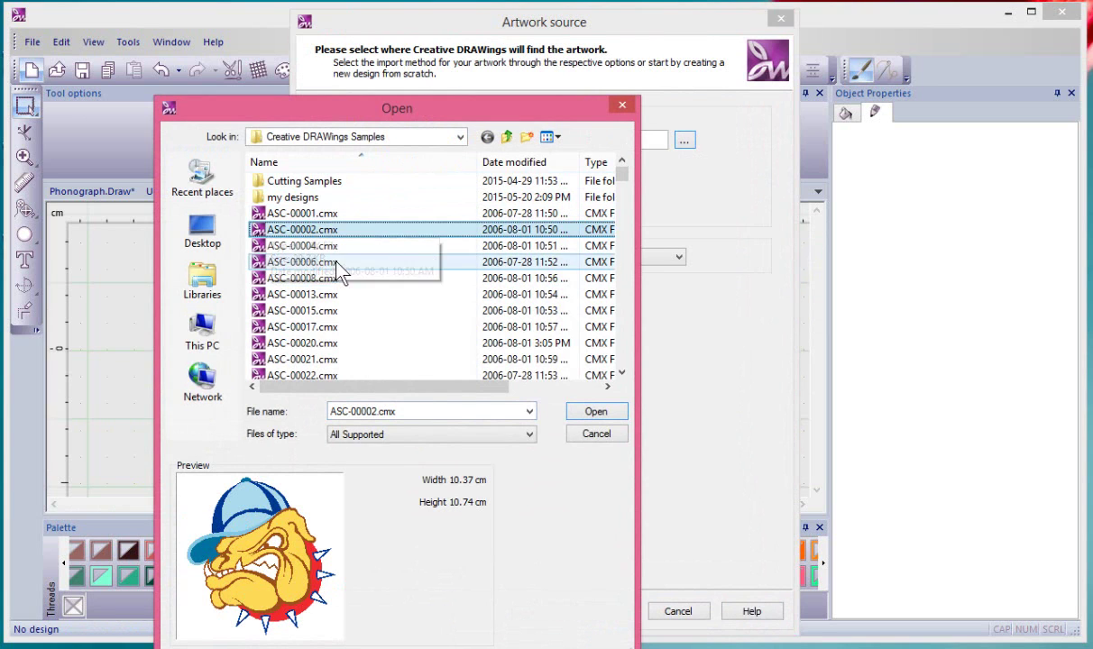
left_click(593, 413)
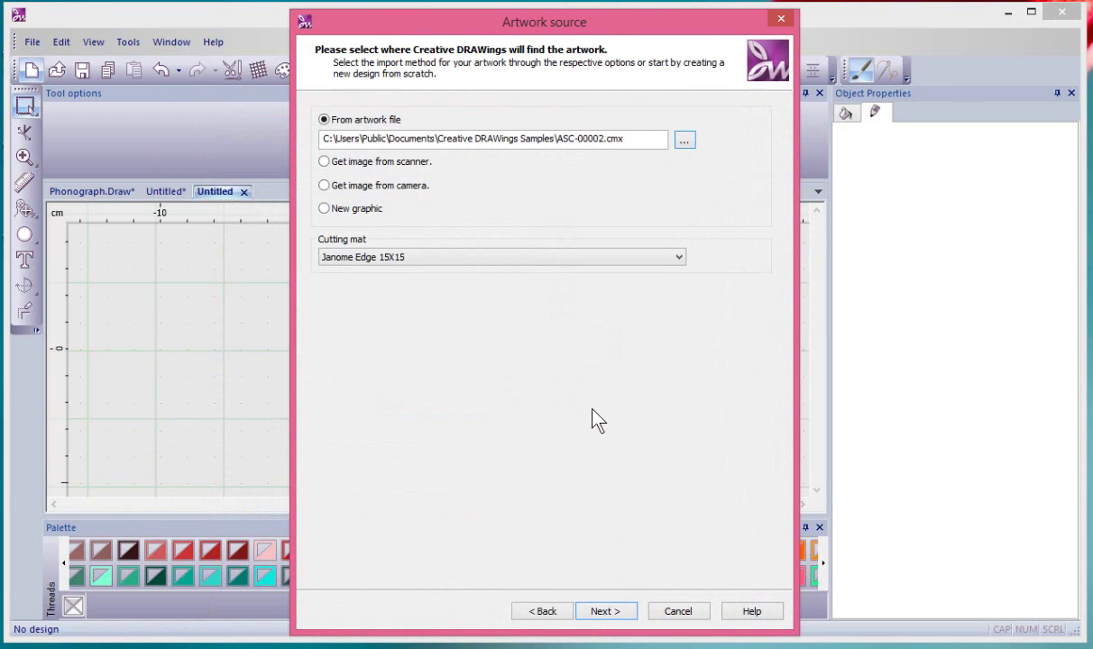
Keep all 8 brush colours in Color reduction and finish the bulldog import
left_click(606, 614)
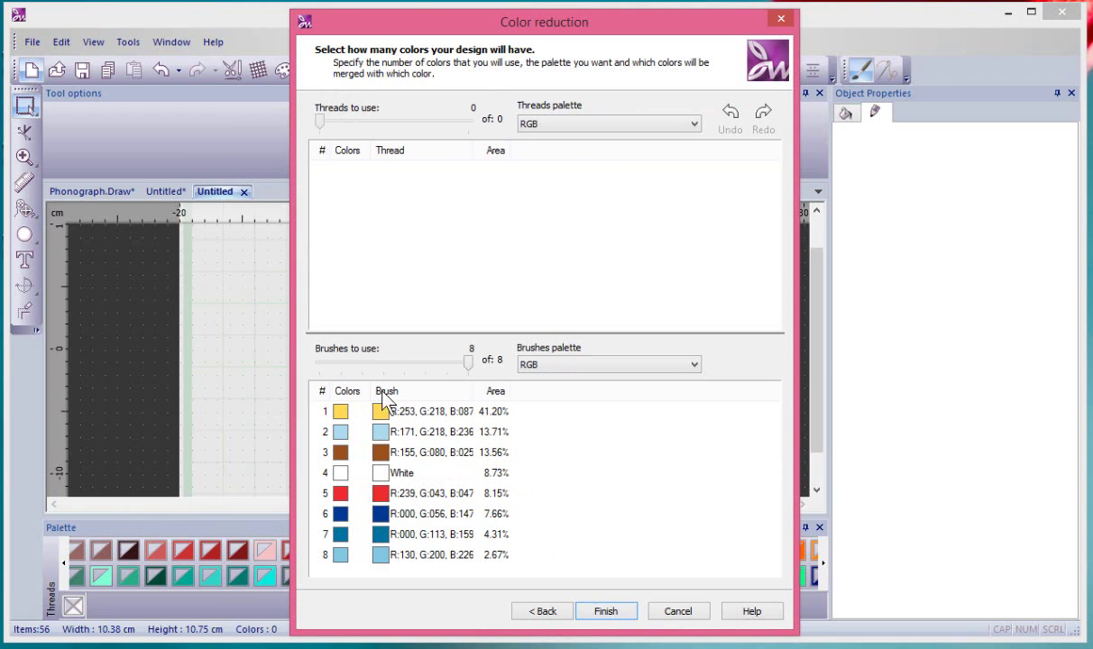
left_click_drag(386, 19, 664, 6)
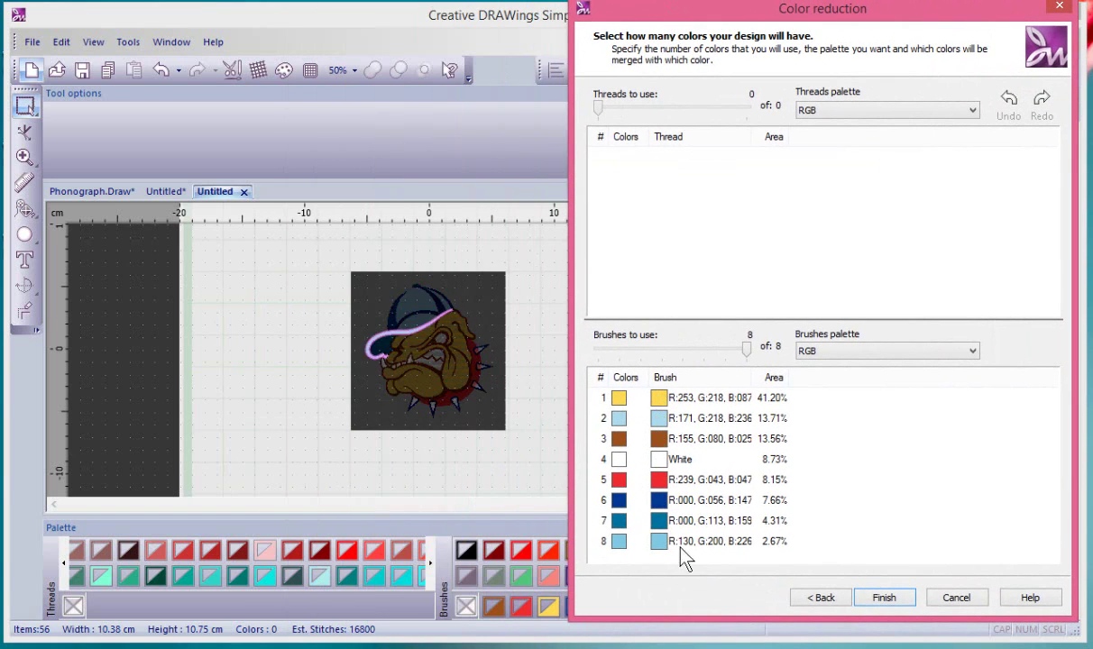
left_click(892, 605)
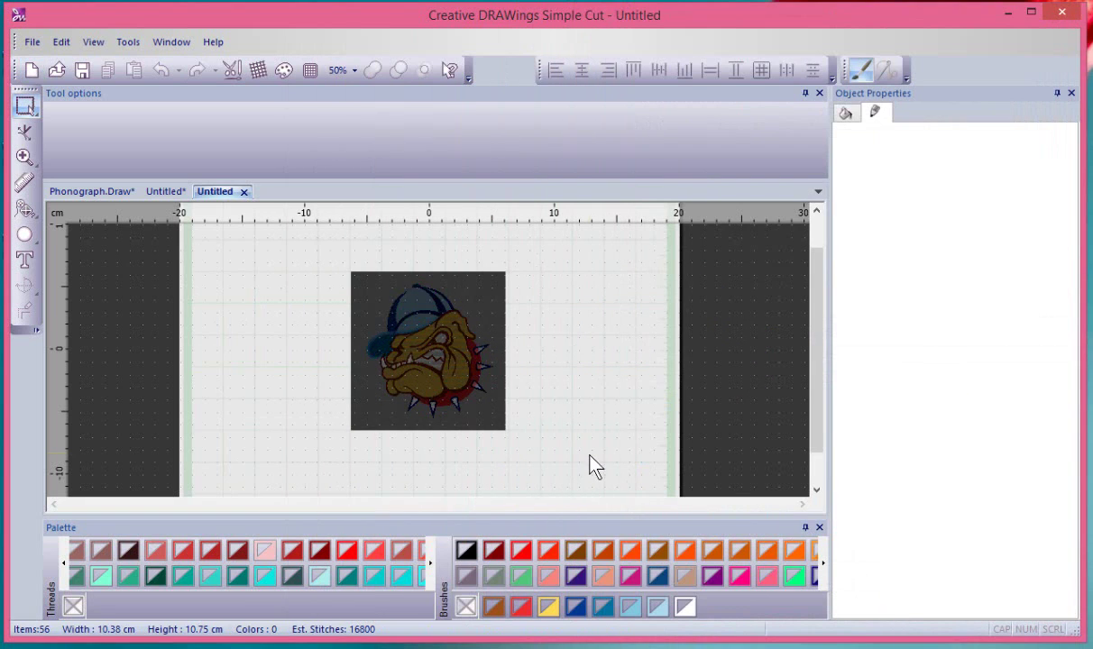
Set the bulldog design's background to the cream fabric
scroll(347, 369, "up", 2)
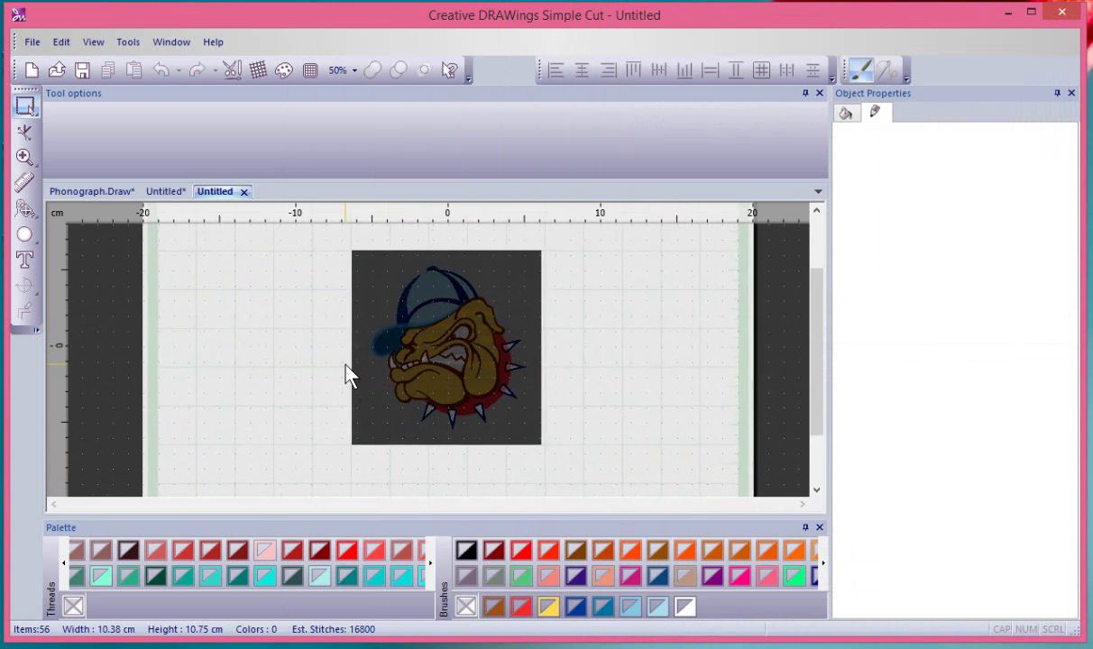
scroll(608, 356, "up", 1)
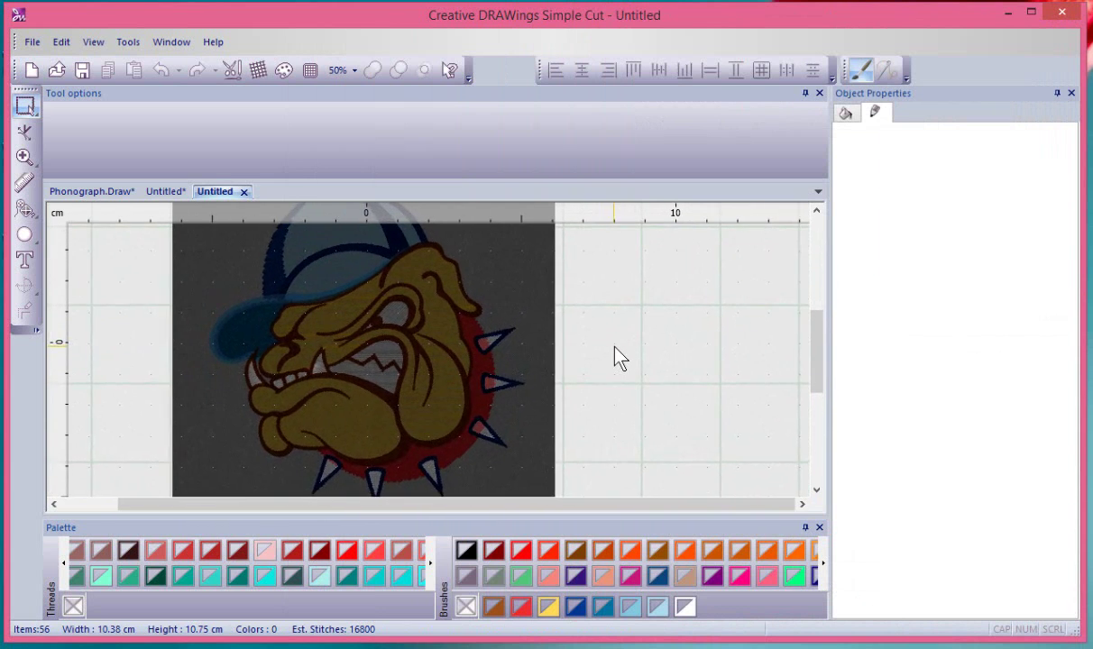
scroll(618, 358, "down", 1)
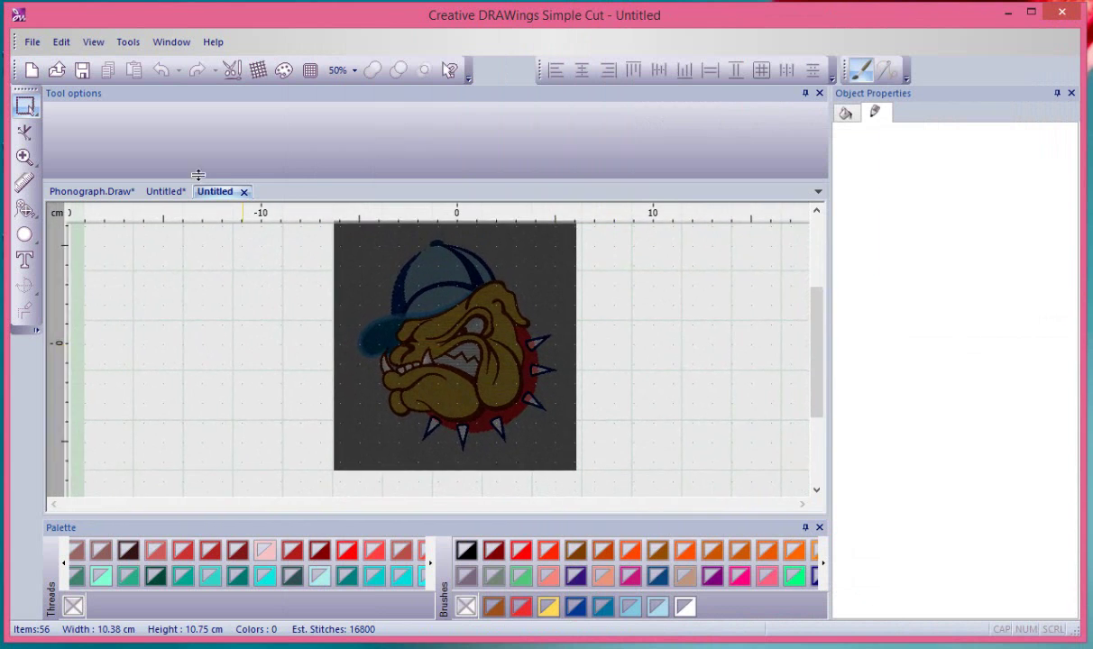
left_click(258, 72)
left_click(556, 309)
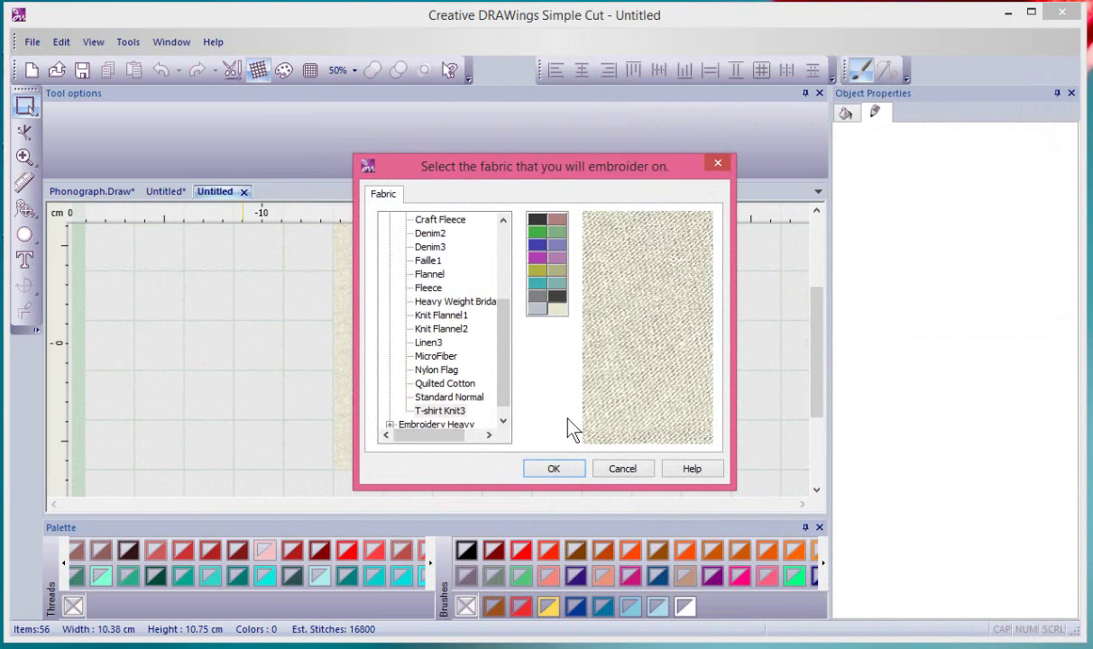
left_click(567, 470)
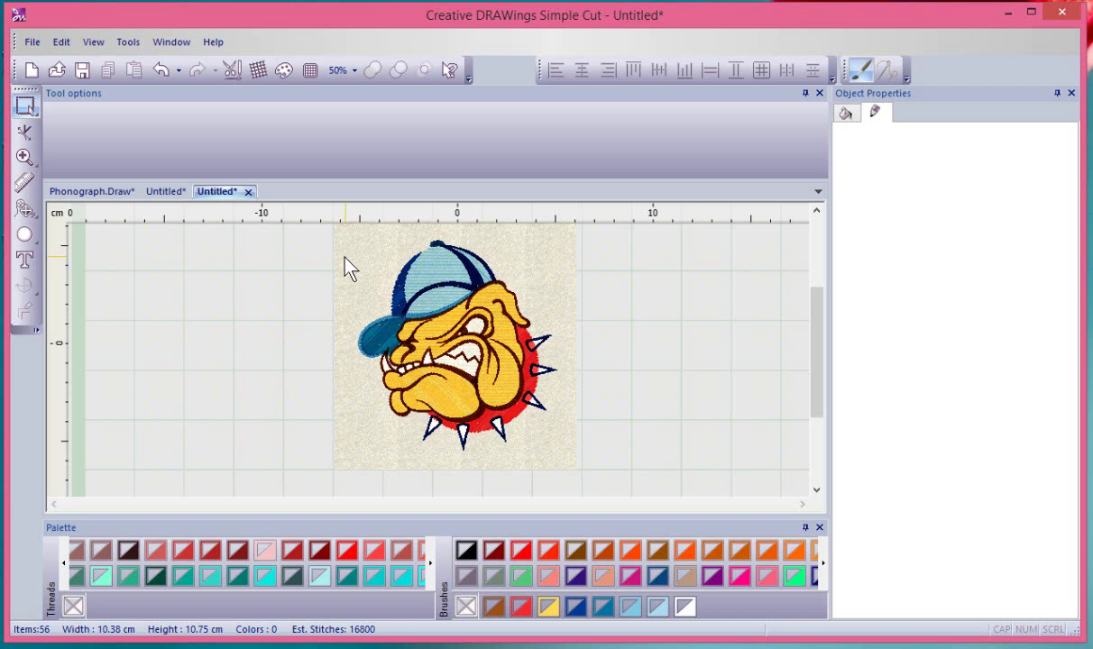
scroll(350, 269, "up", 1)
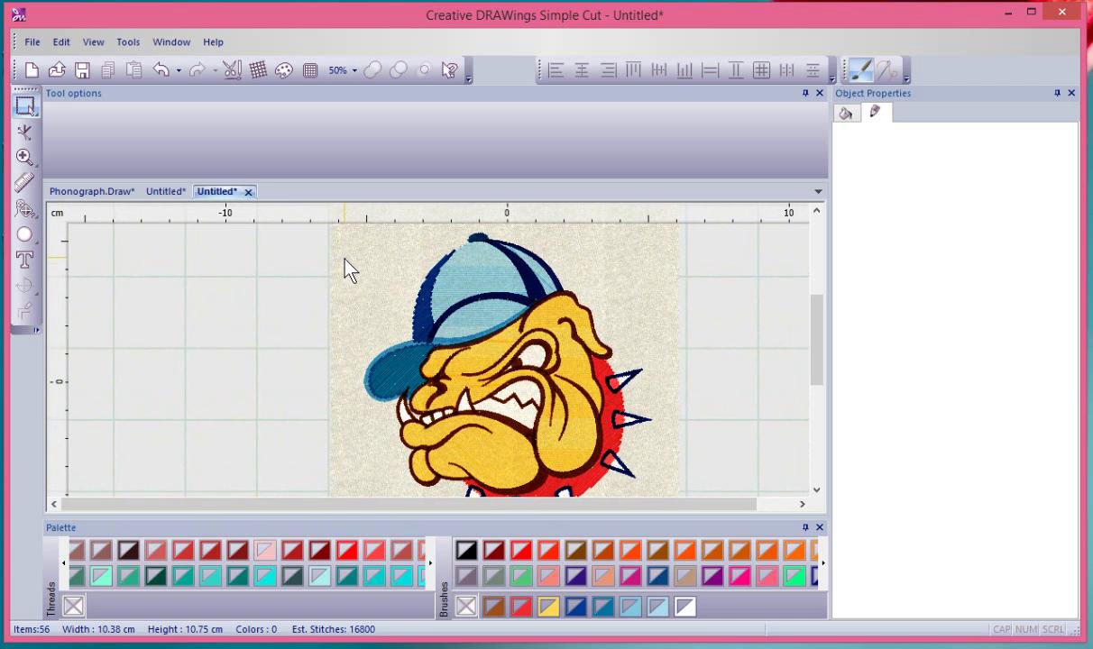
Recolour the bulldog's cap brim with the darker blue brush
left_click(398, 378)
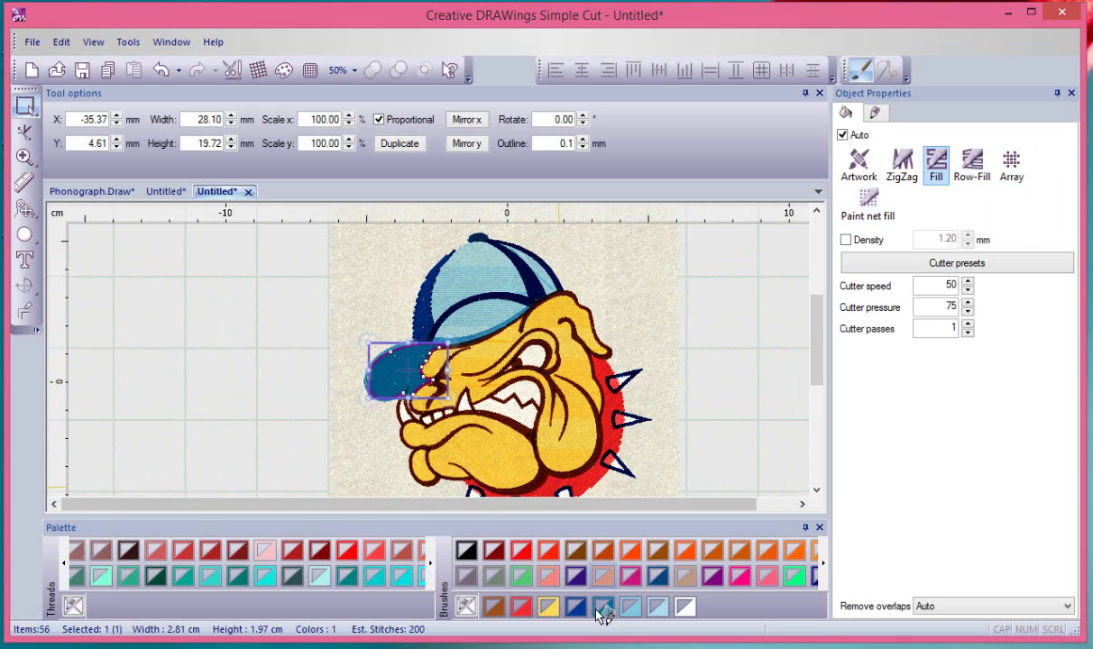
left_click(603, 606)
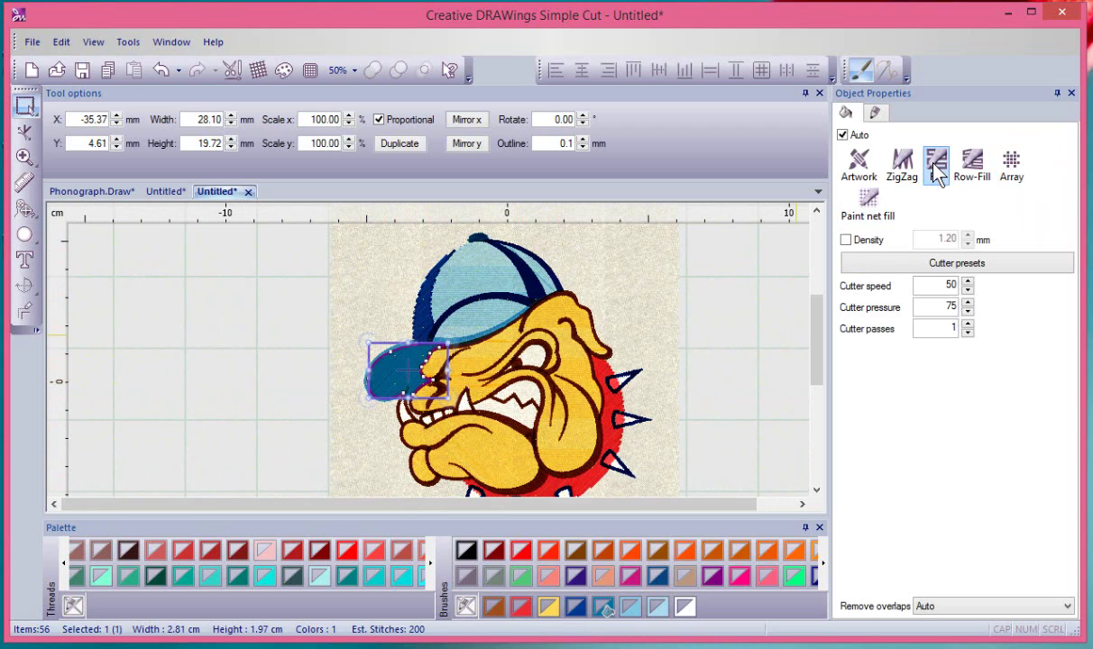
left_click(725, 355)
scroll(381, 297, "up", 2)
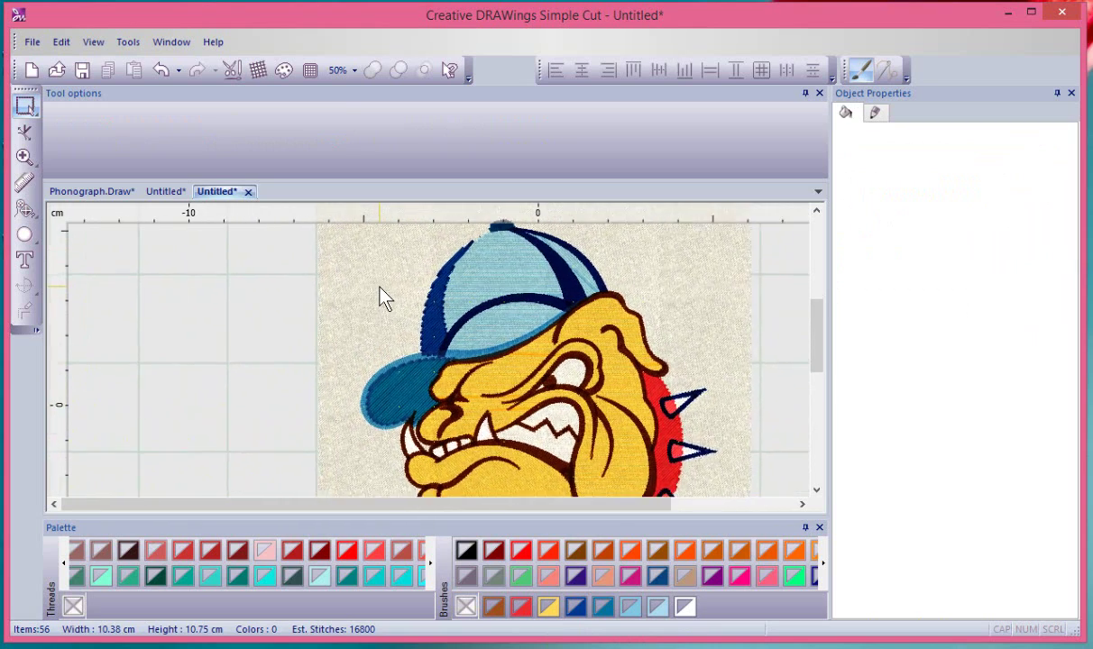
Give the bulldog's cap crown a Row-Fill paint style
left_click(514, 258)
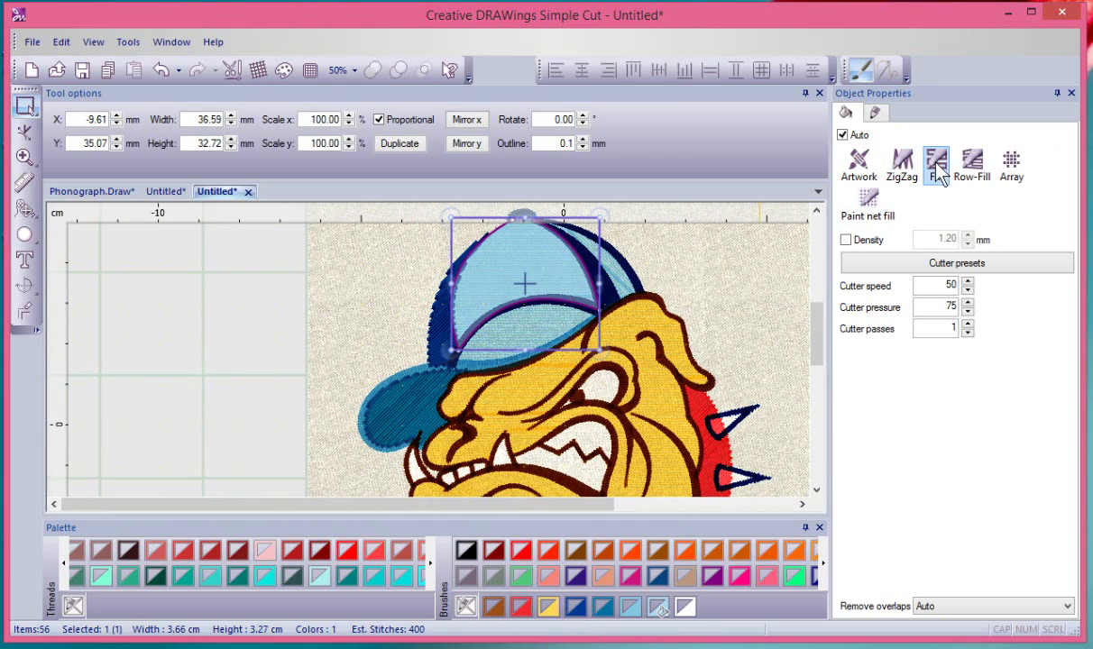
left_click(978, 172)
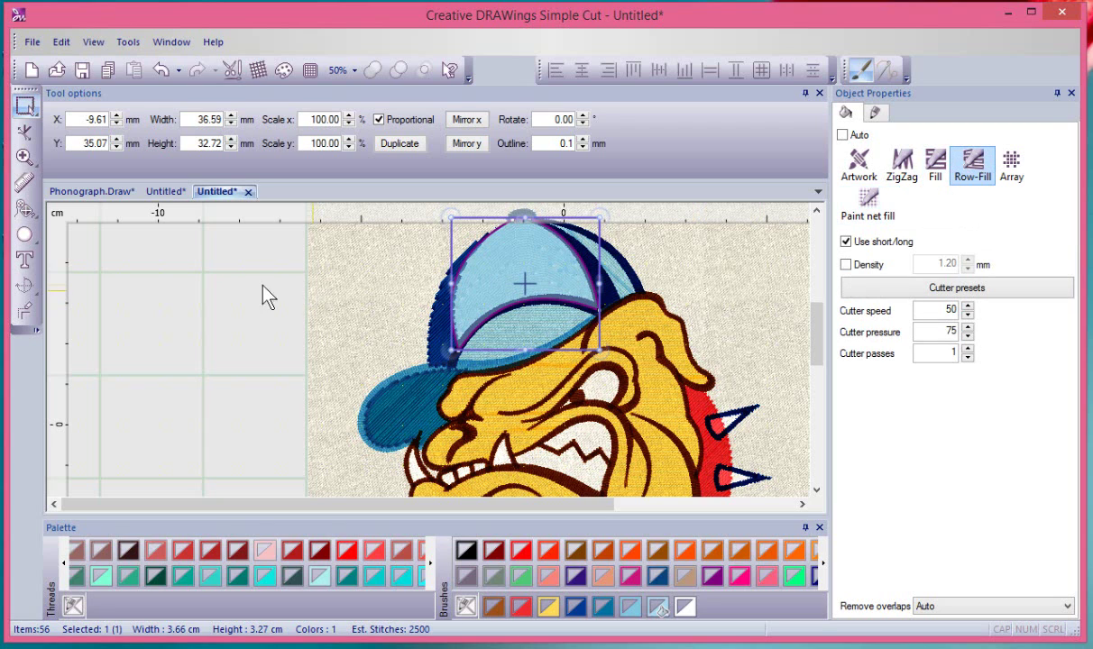
left_click(239, 290)
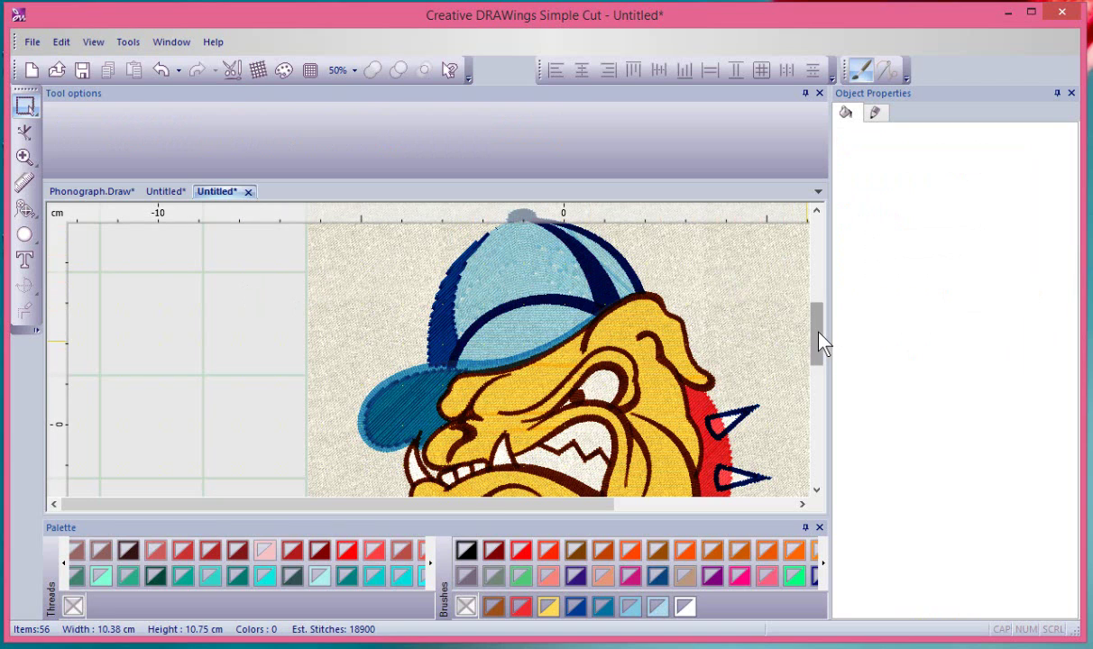
left_click_drag(823, 341, 820, 335)
scroll(742, 345, "down", 2)
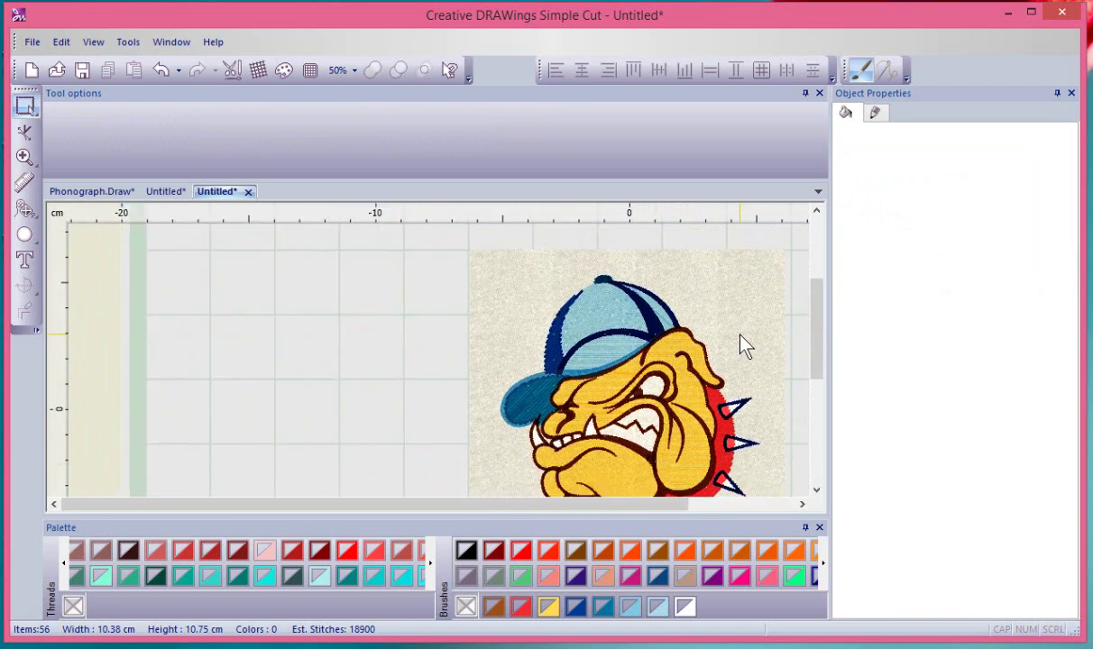
left_click_drag(516, 505, 622, 509)
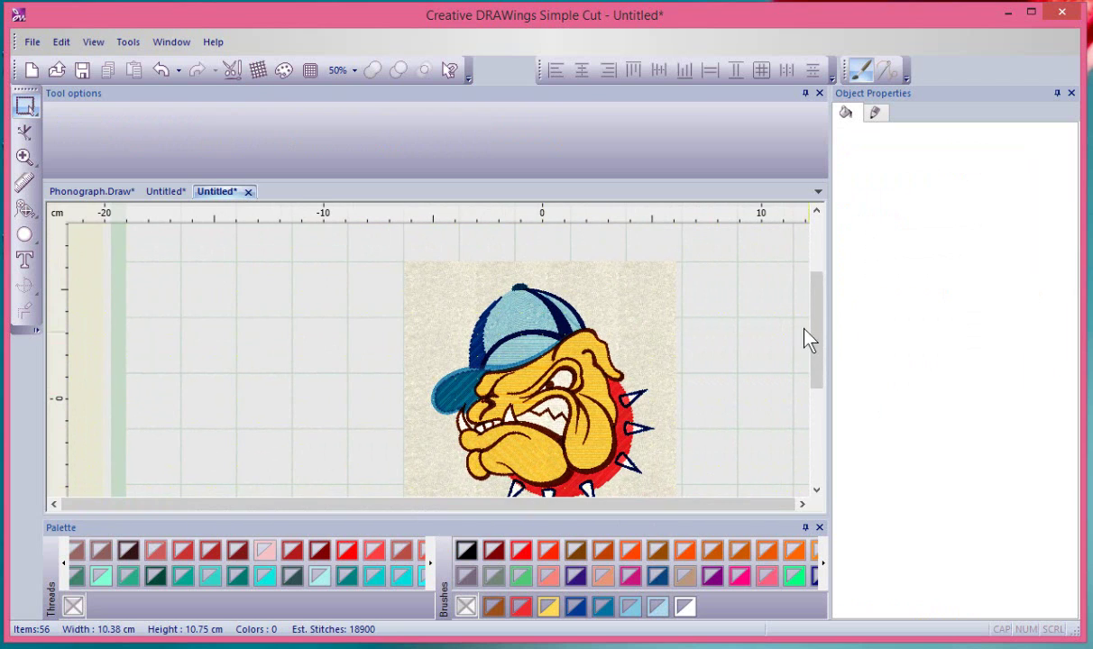
left_click_drag(809, 340, 823, 359)
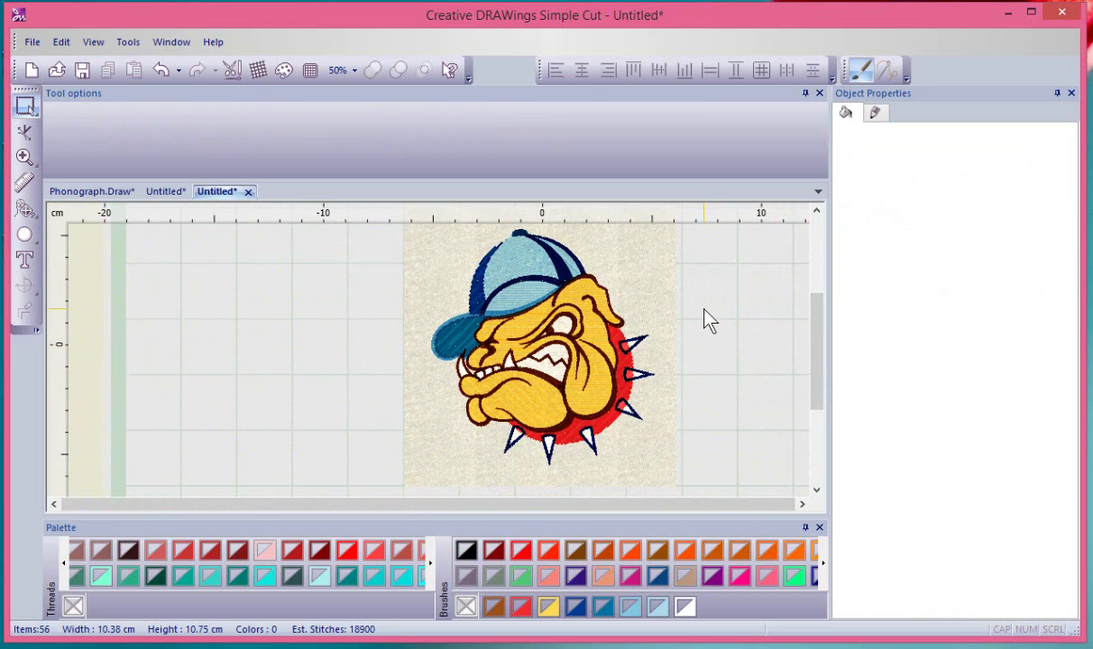
Start a new design with the Embroidery technique enabled on cream fabric
left_click(29, 68)
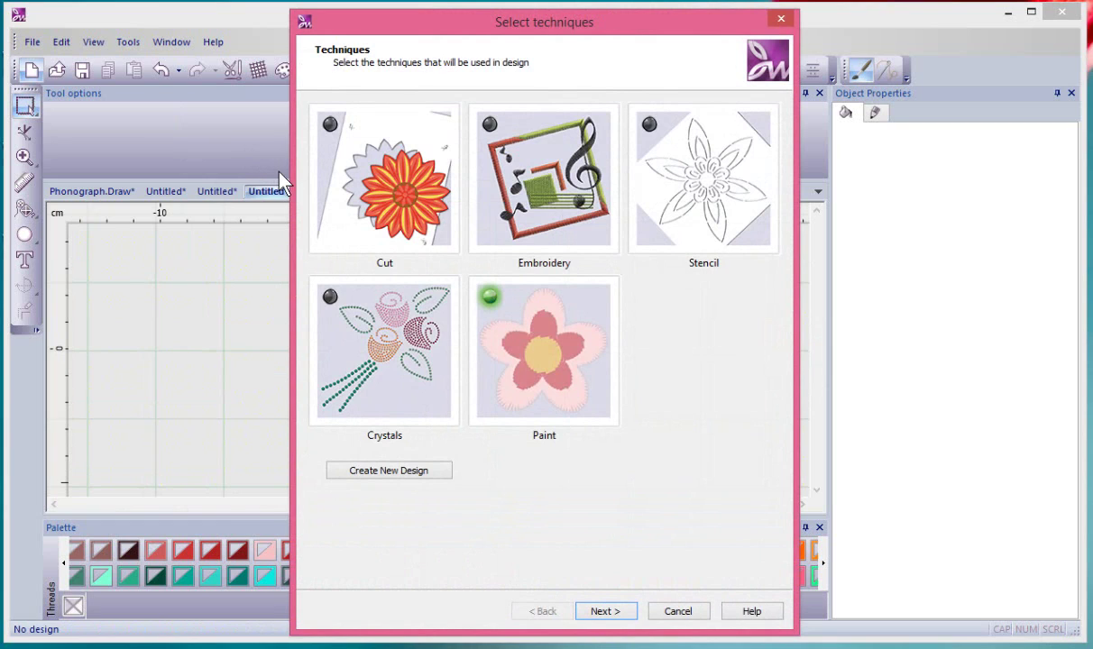
left_click(563, 166)
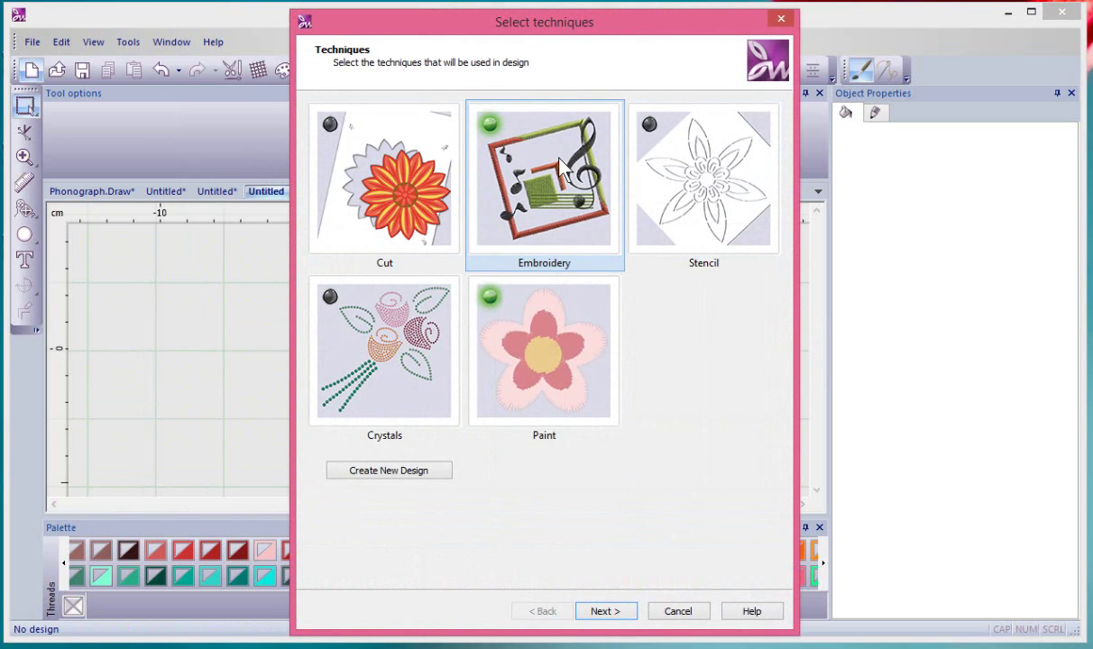
left_click(517, 146)
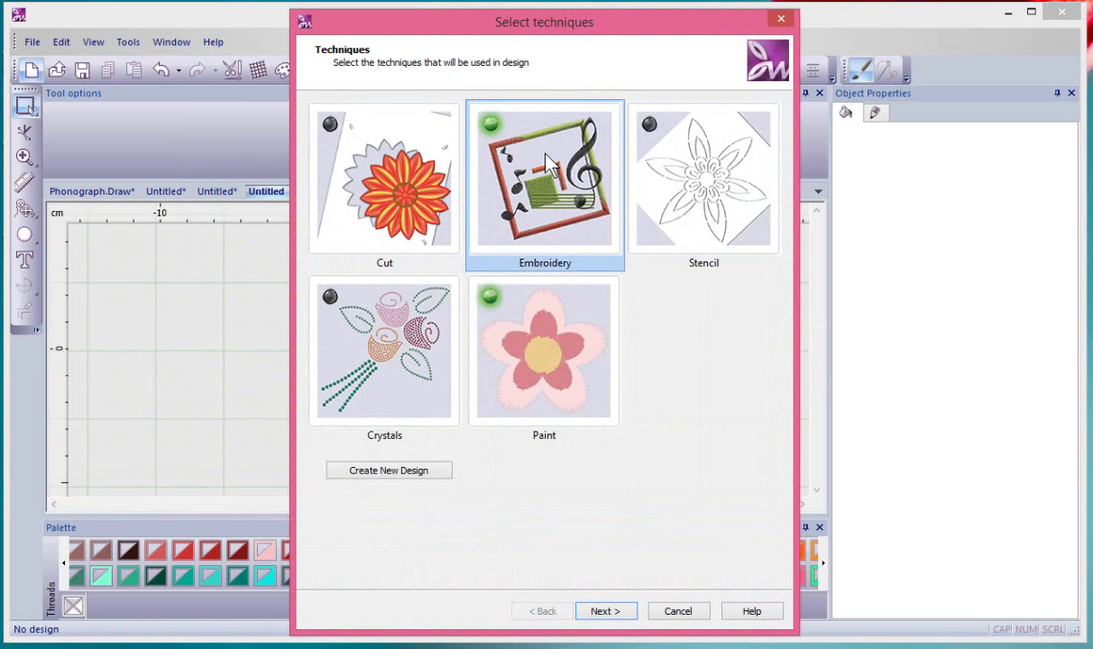
left_click(619, 615)
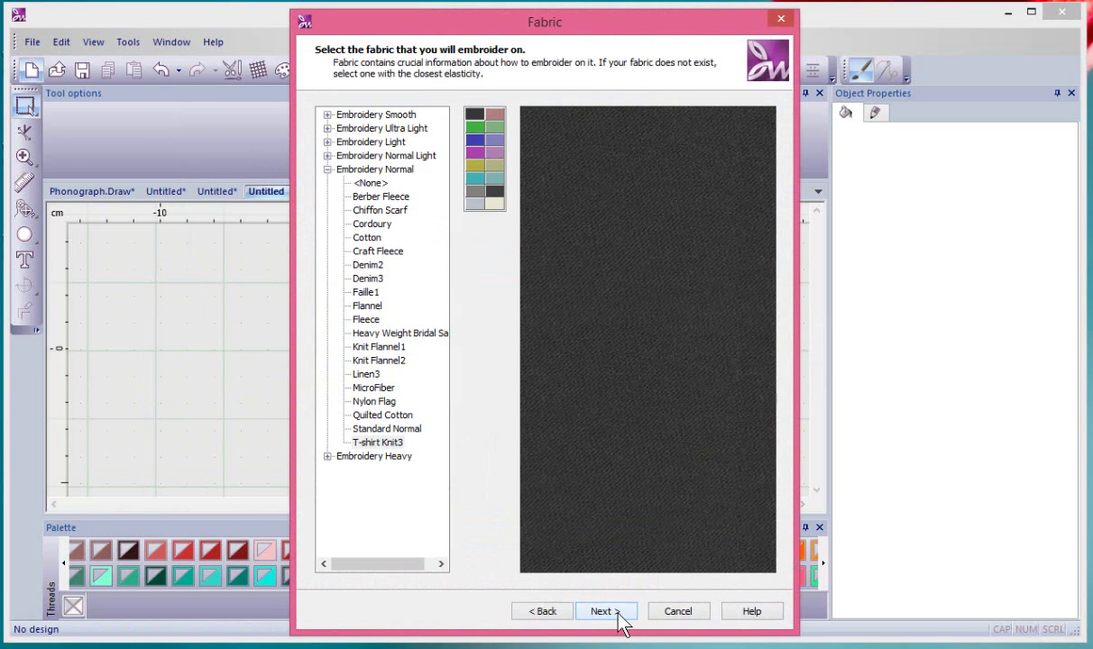
left_click(494, 206)
left_click(609, 612)
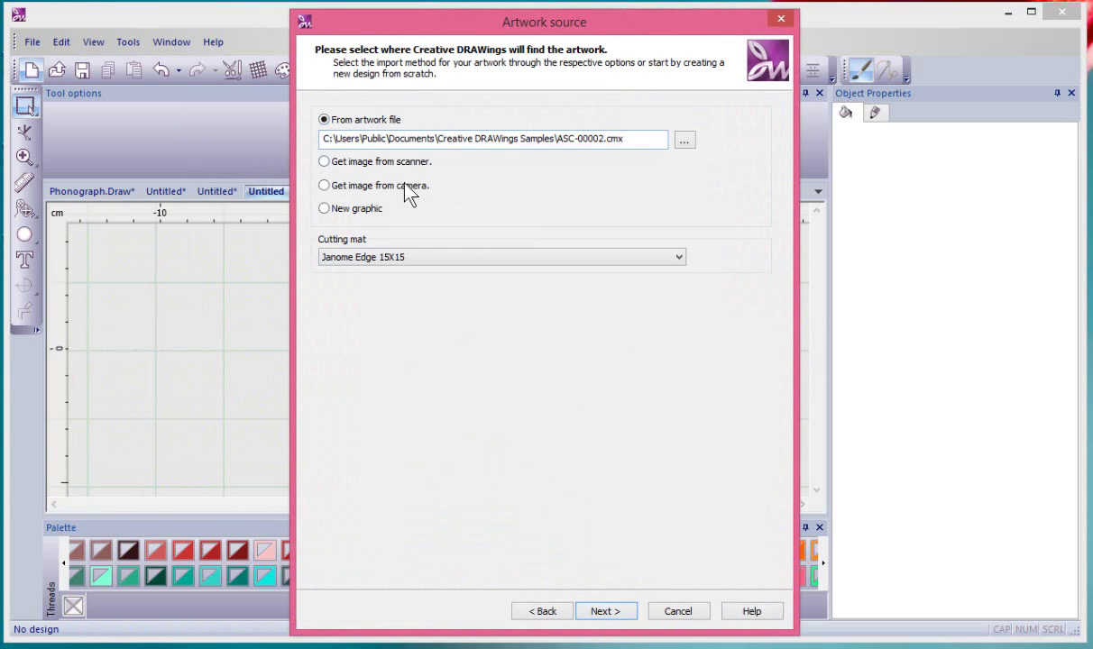
left_click(547, 612)
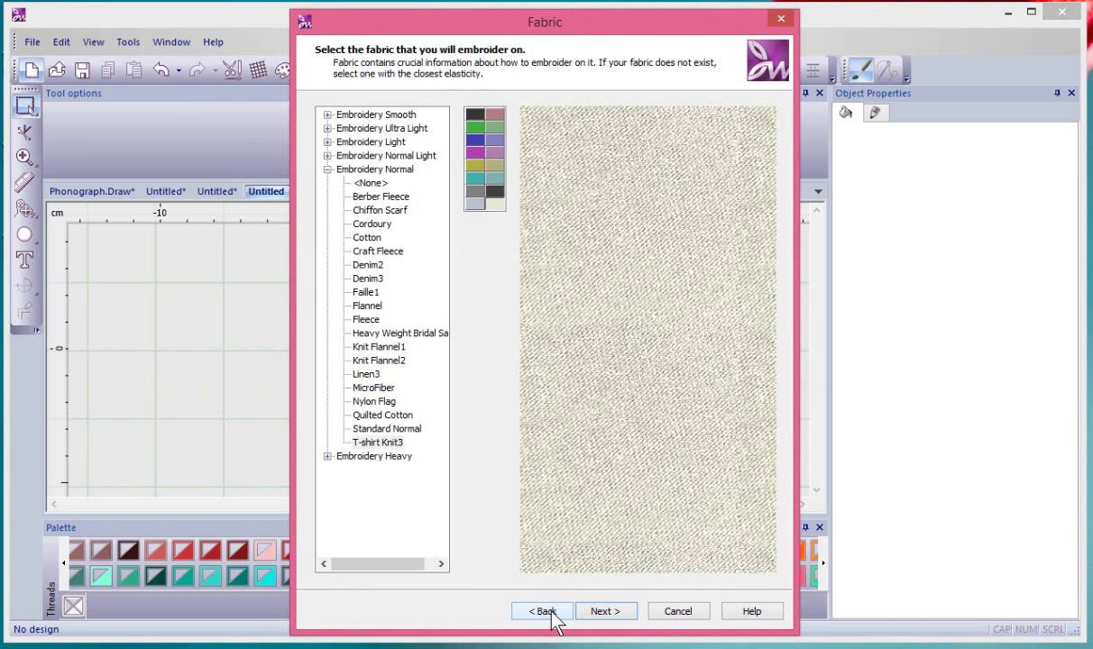
left_click(552, 613)
left_click(523, 162)
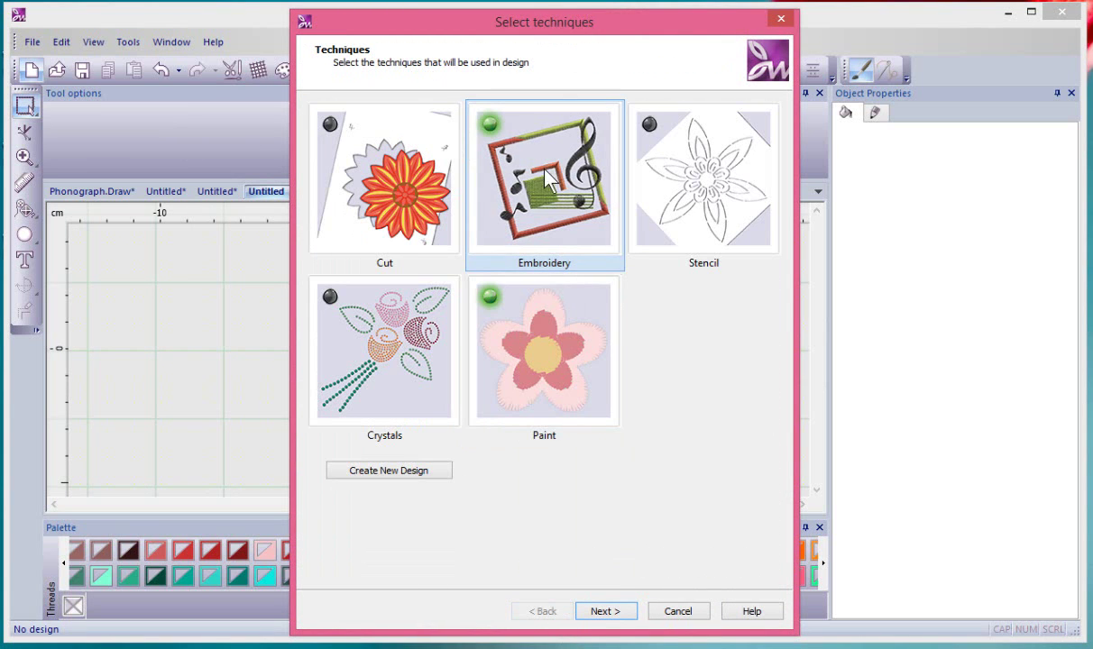
left_click(619, 612)
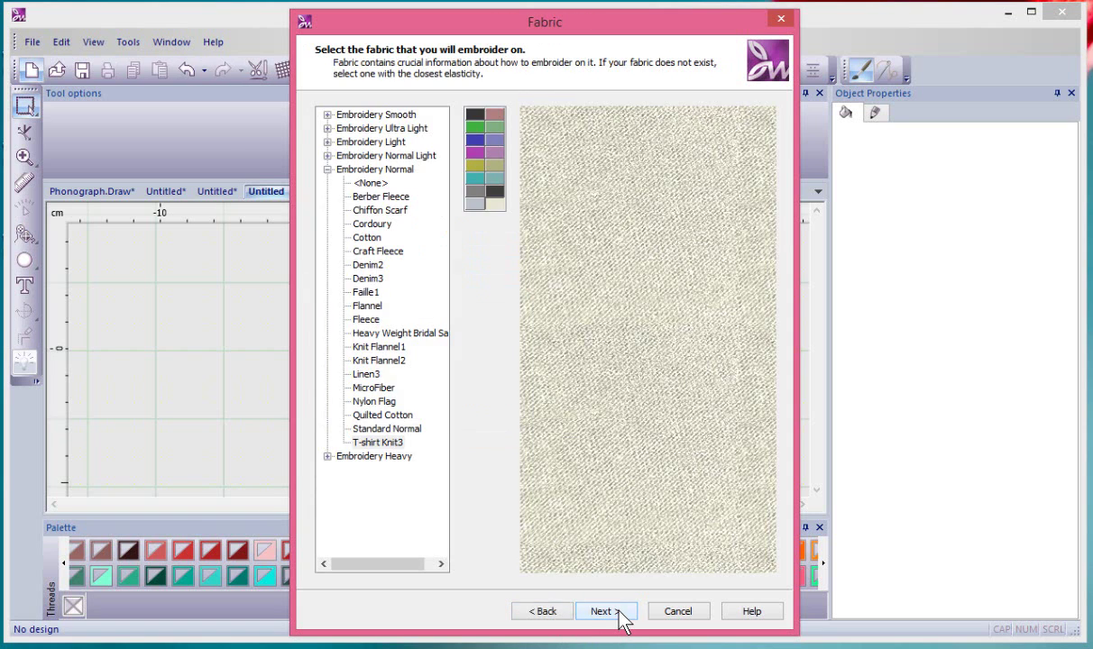
left_click(604, 612)
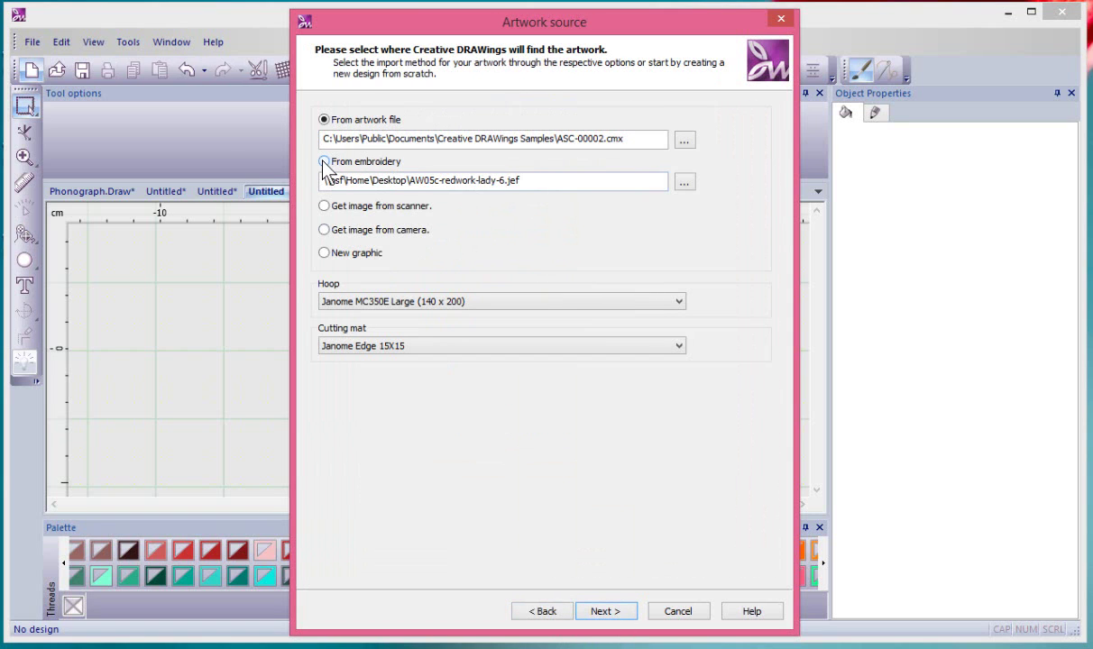
Import AW05c-redwork-lady-6.jef as the embroidery source and finish the wizard
left_click(324, 163)
left_click(685, 182)
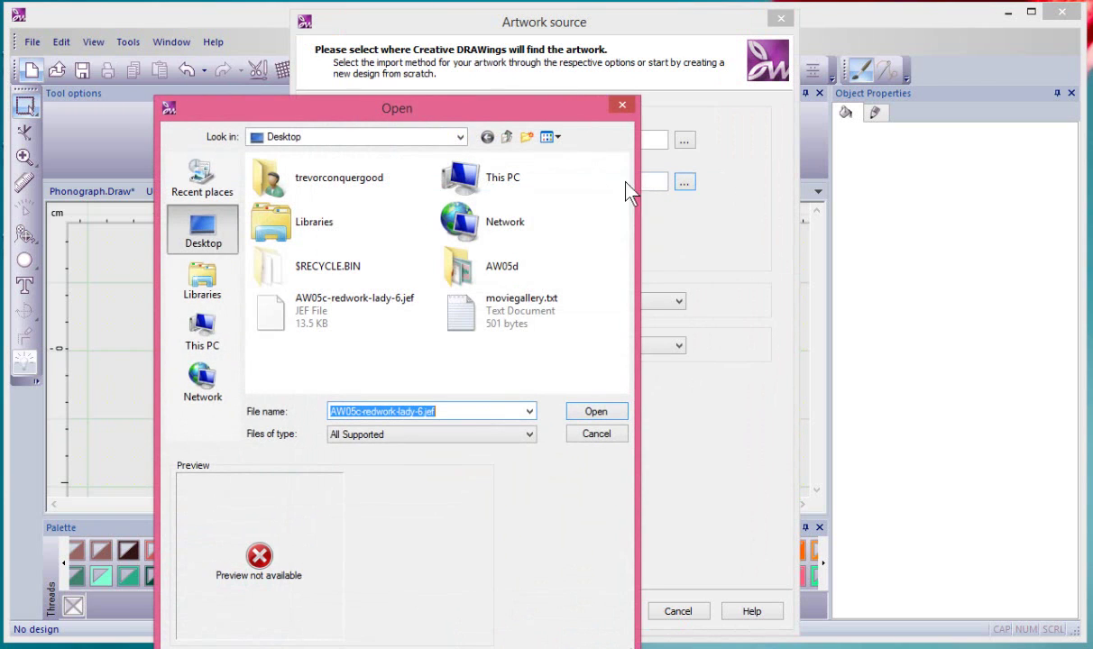
left_click(315, 305)
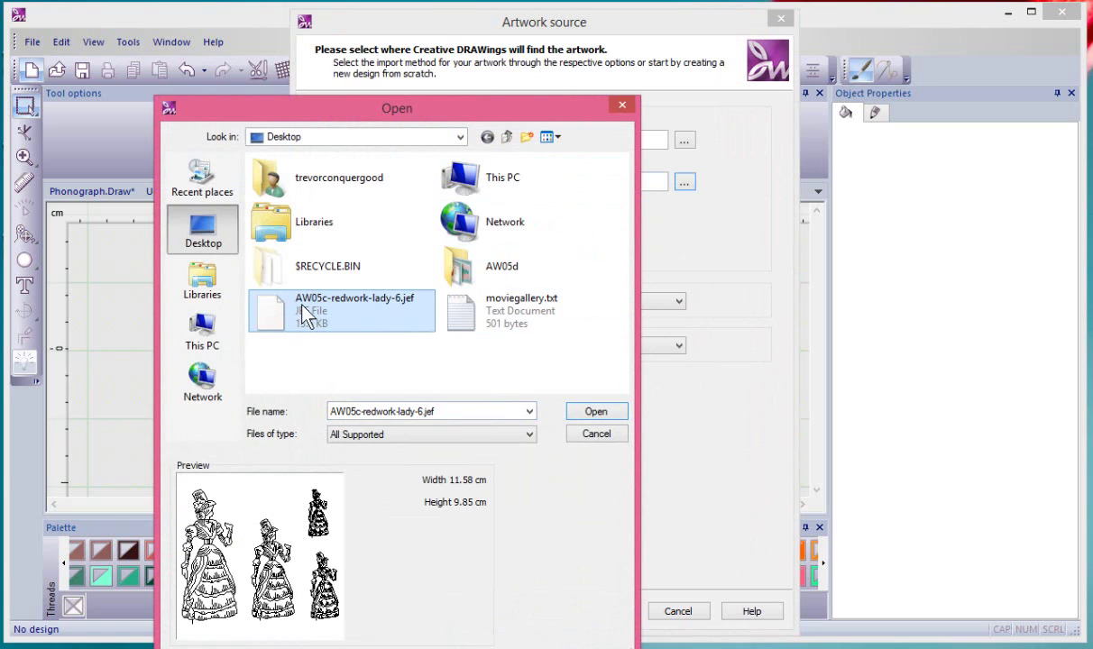
left_click(596, 412)
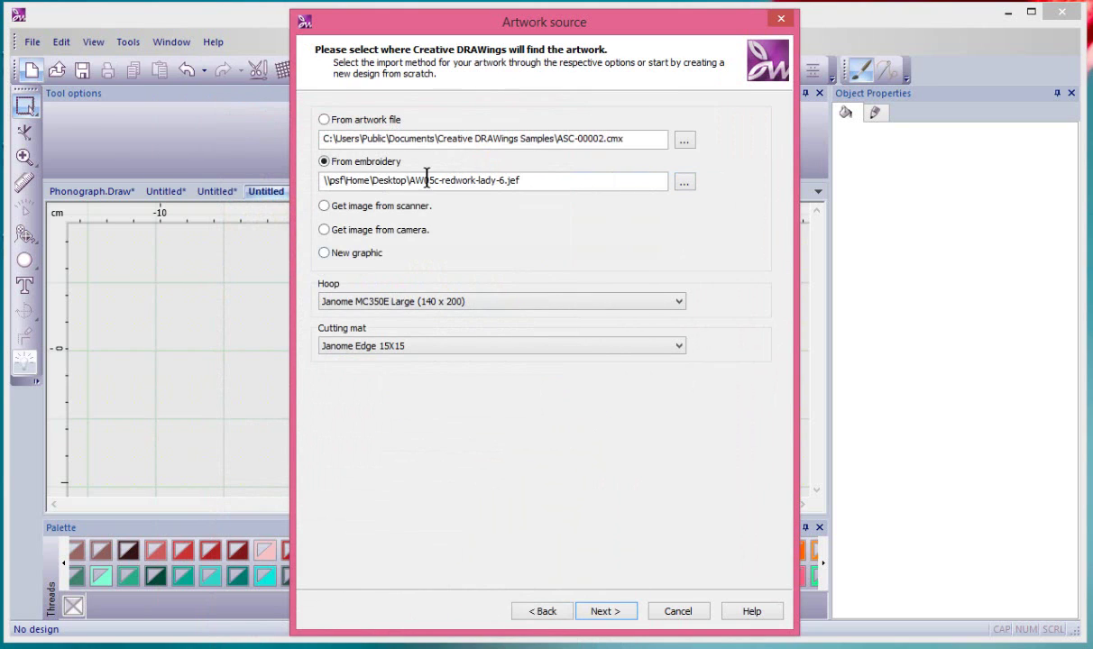
left_click(621, 611)
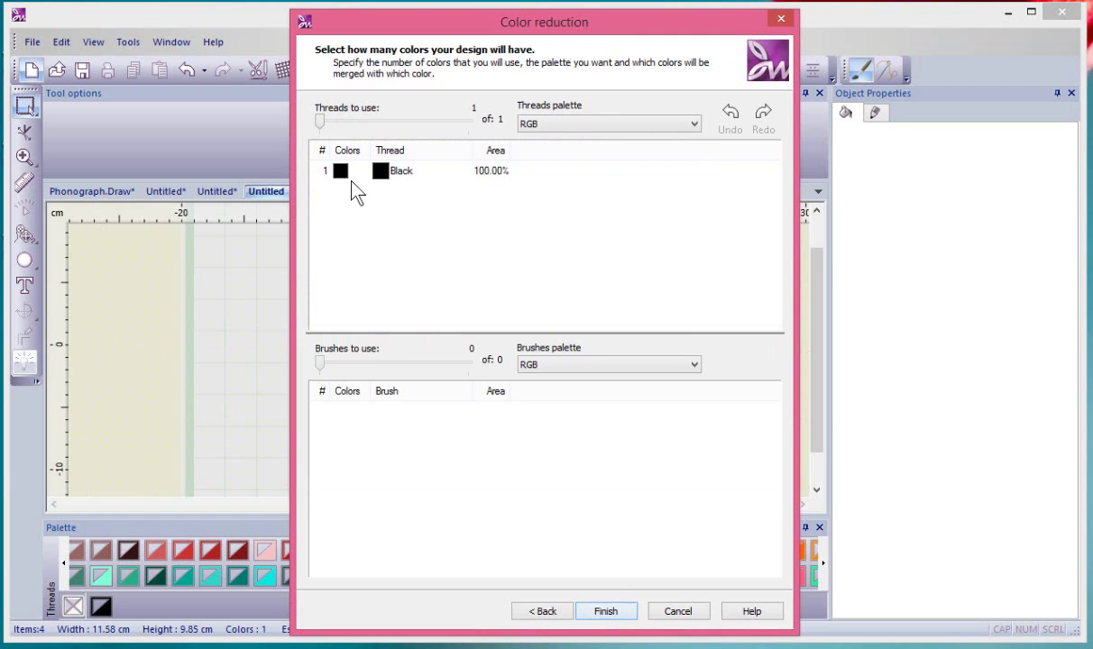
left_click(605, 612)
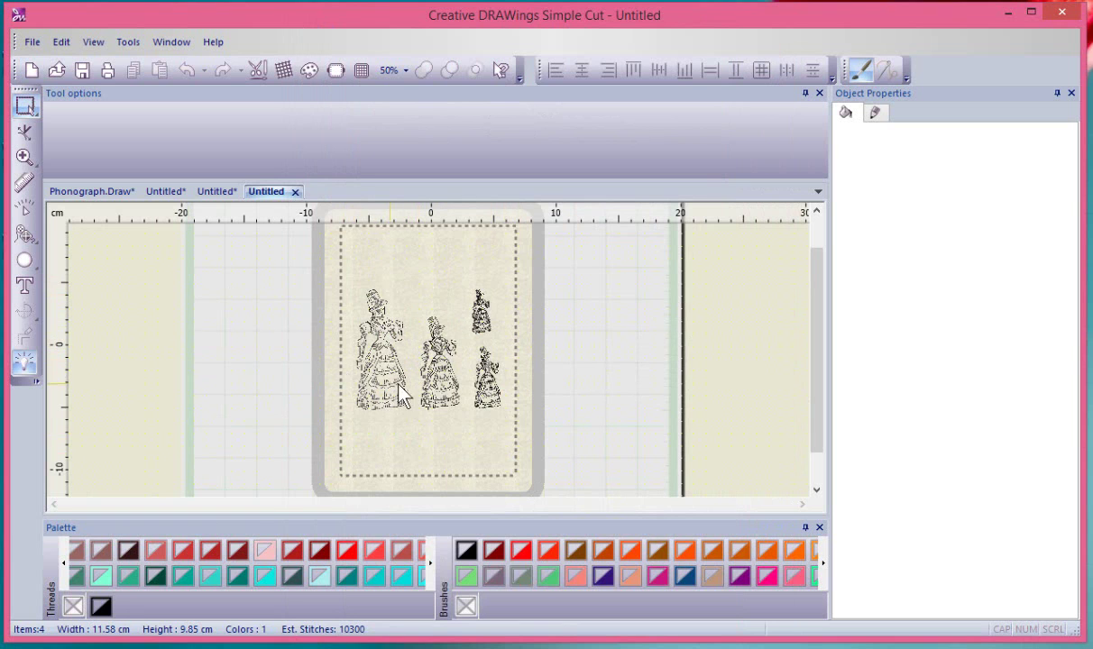
scroll(398, 385, "up", 2)
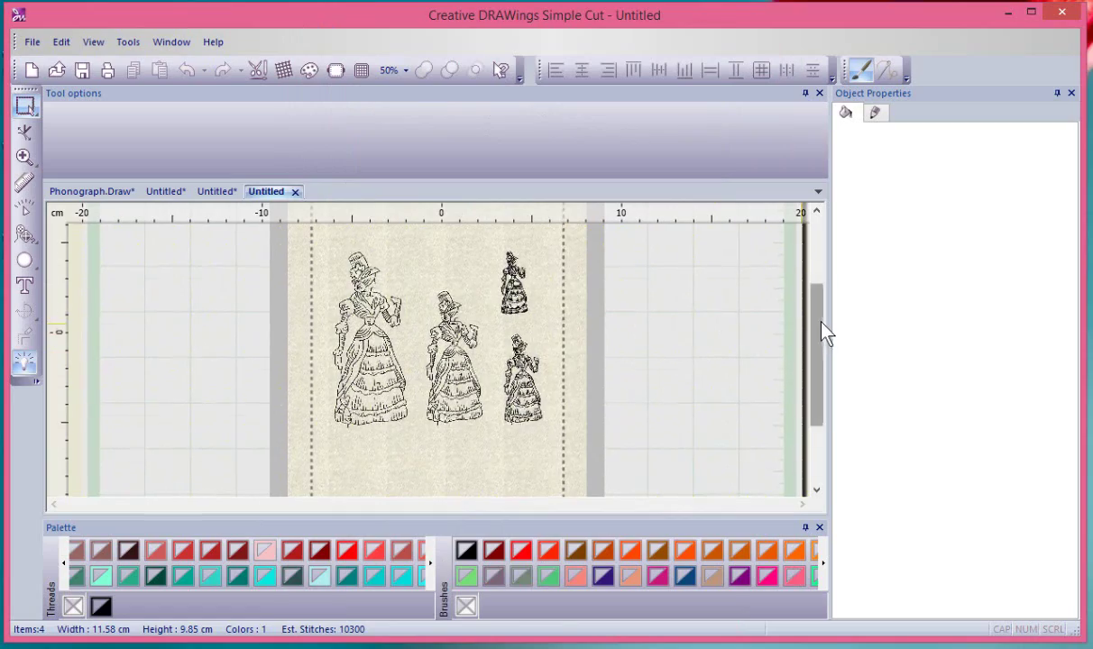
scroll(827, 333, "up", 1)
scroll(373, 341, "up", 2)
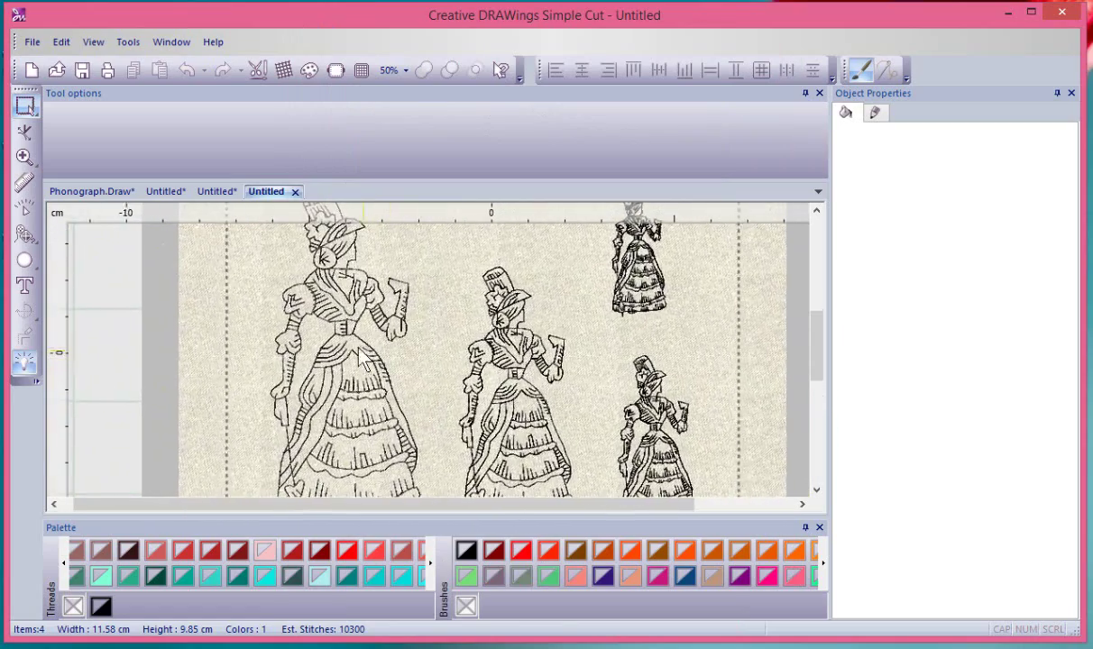
left_click(361, 353)
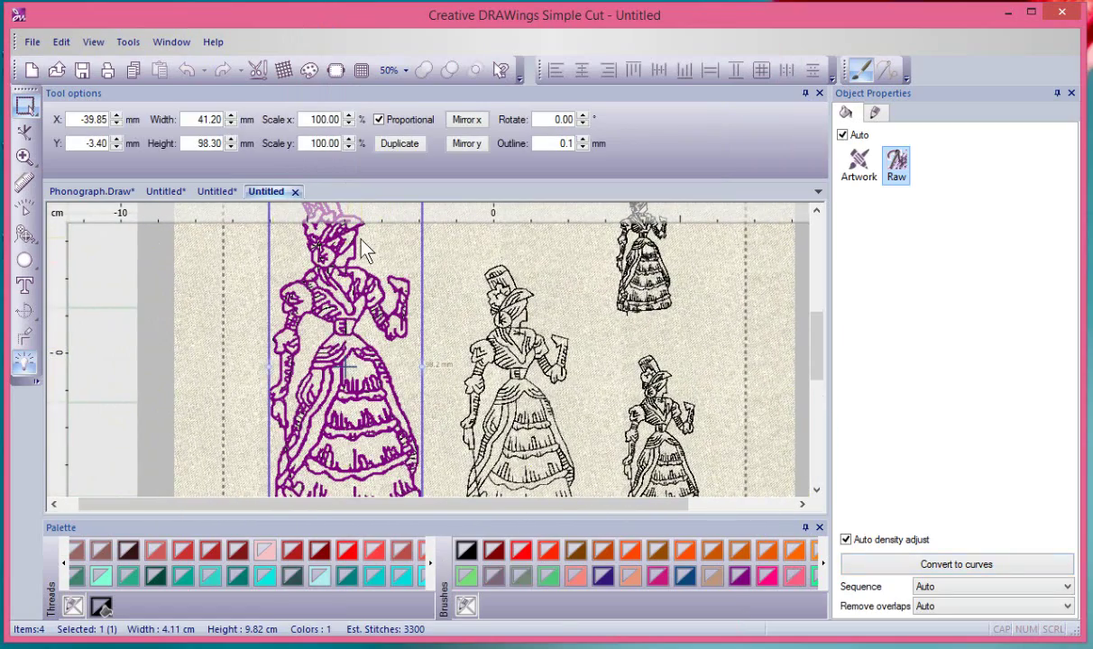
left_click(898, 164)
left_click(226, 275)
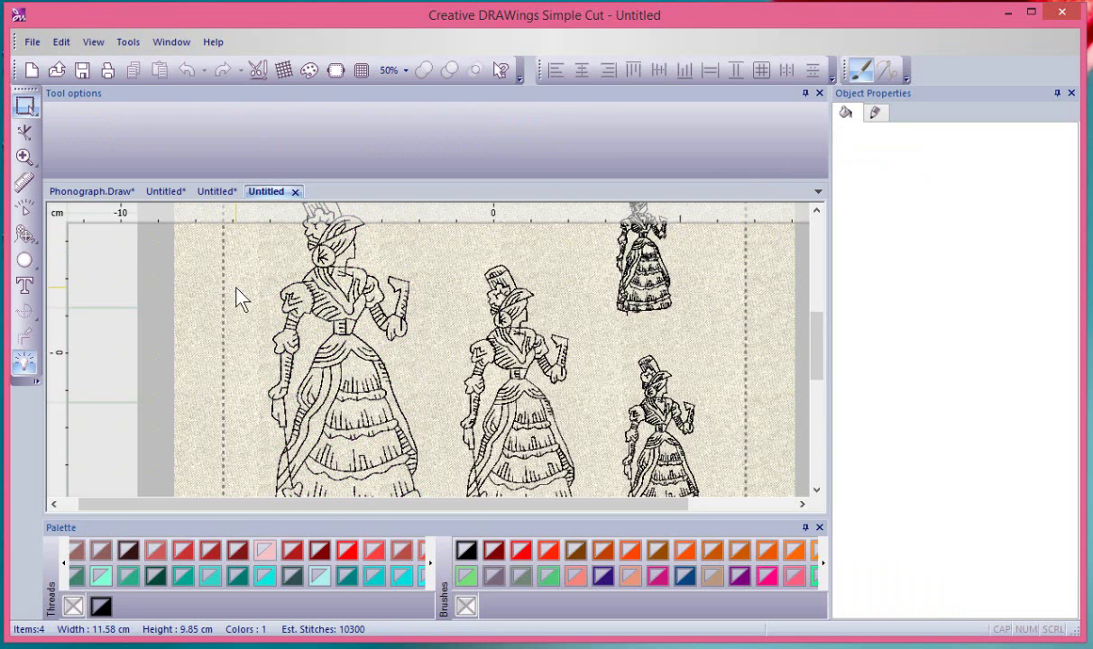
Dismiss the techniques dialog unchanged and select the large left lady figure
left_click(258, 70)
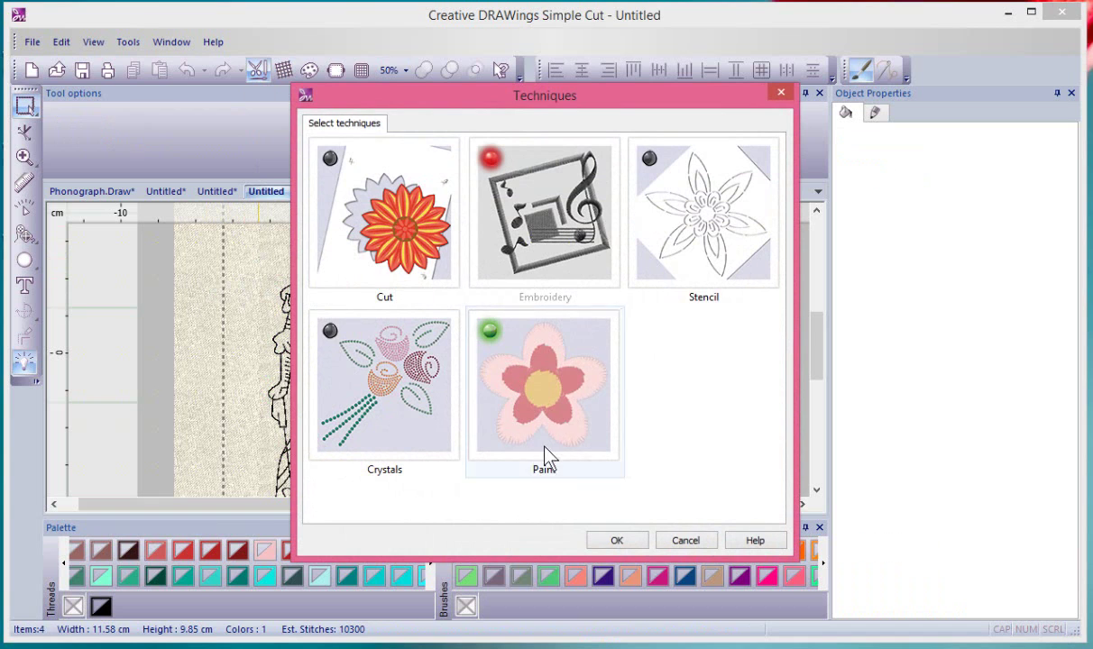
left_click(686, 541)
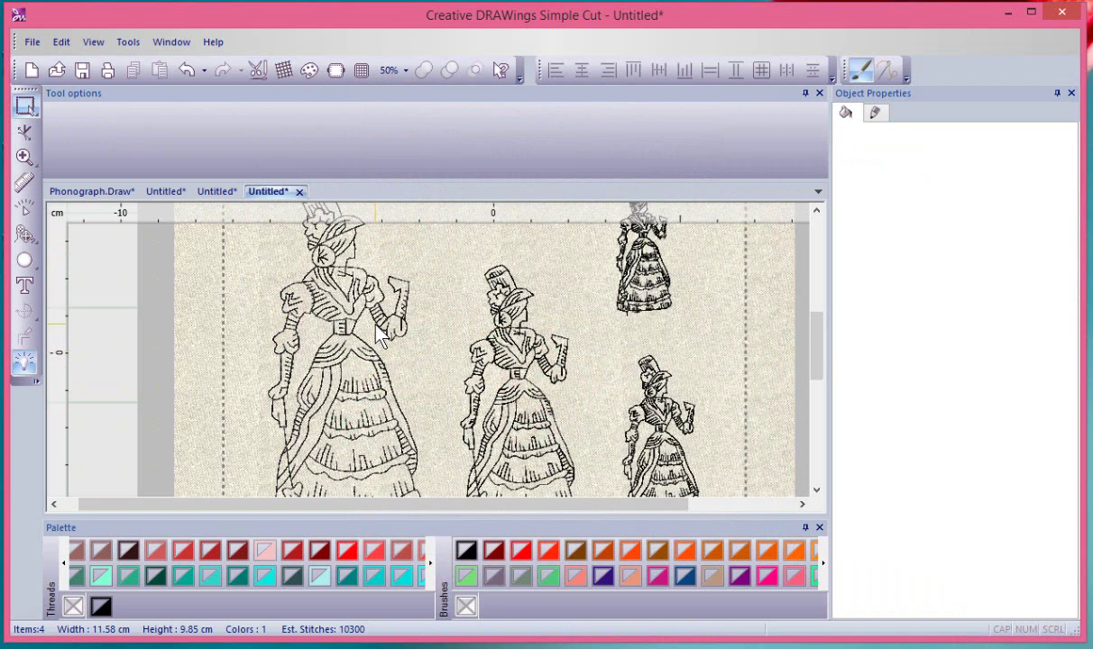
left_click(383, 334)
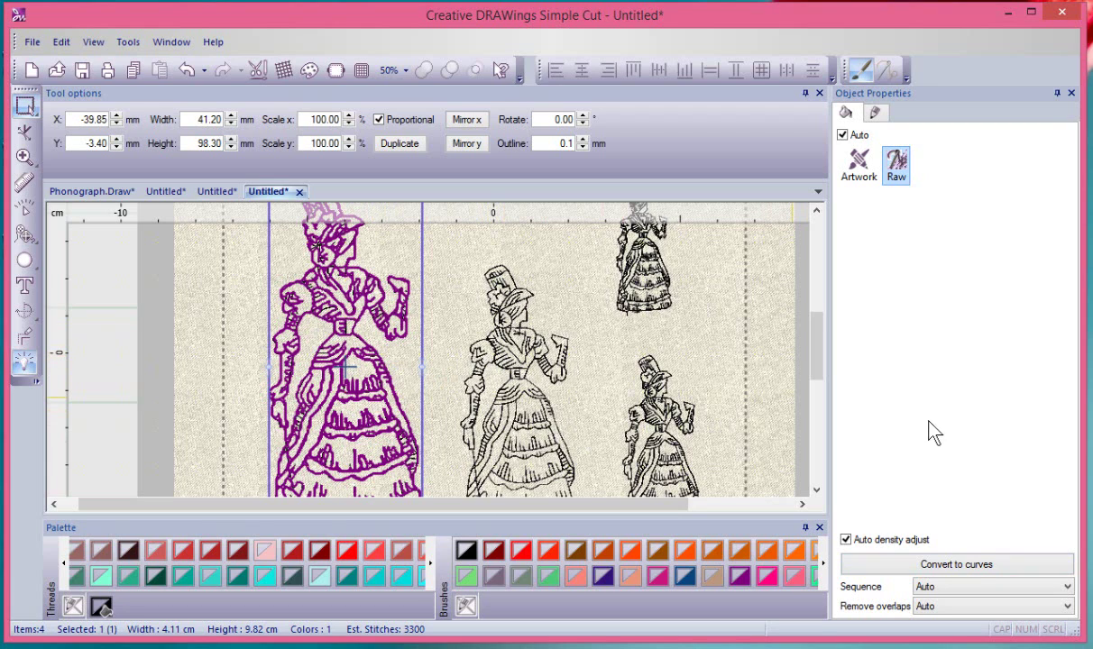
Convert the large left lady to curves and set its stitch type to Line
left_click(974, 564)
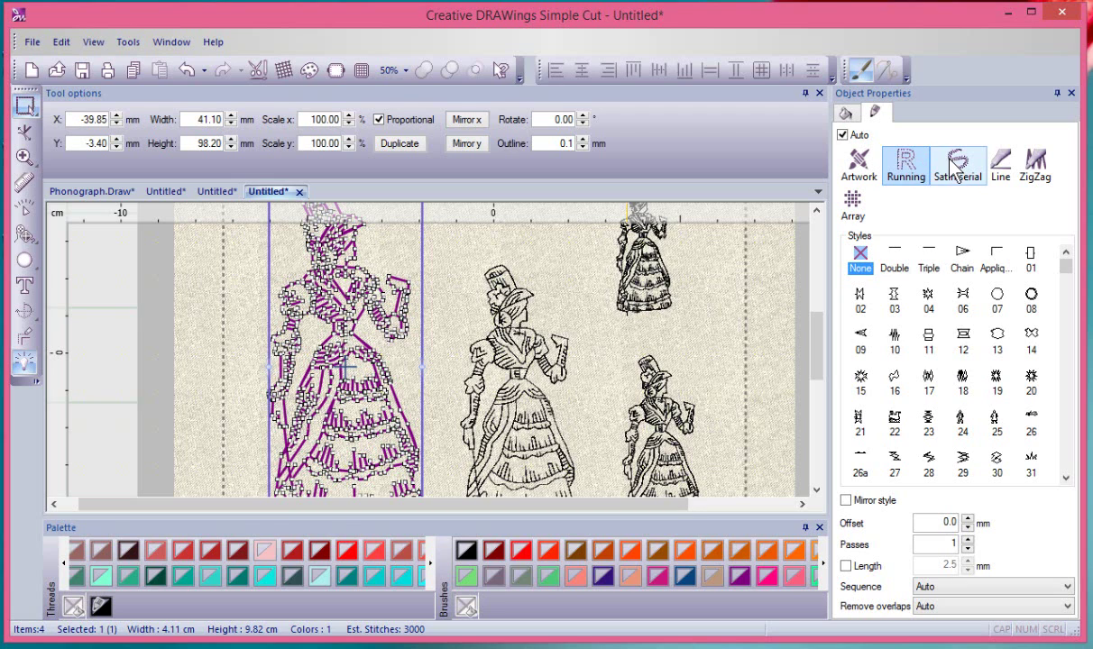
left_click(1004, 166)
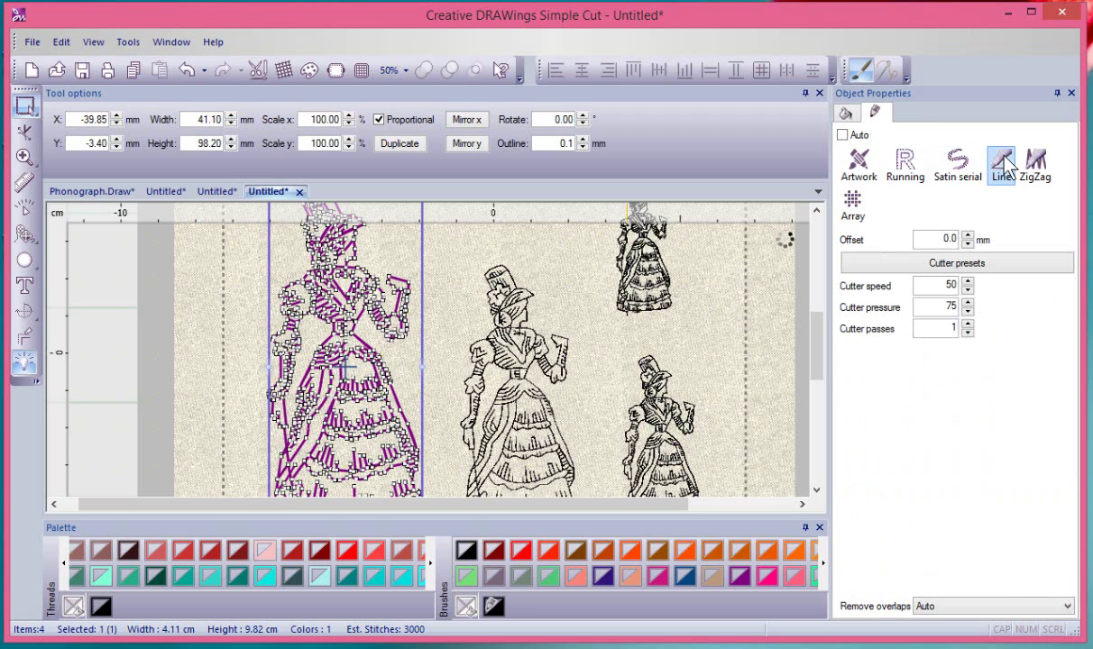
left_click(244, 370)
scroll(352, 302, "up", 1)
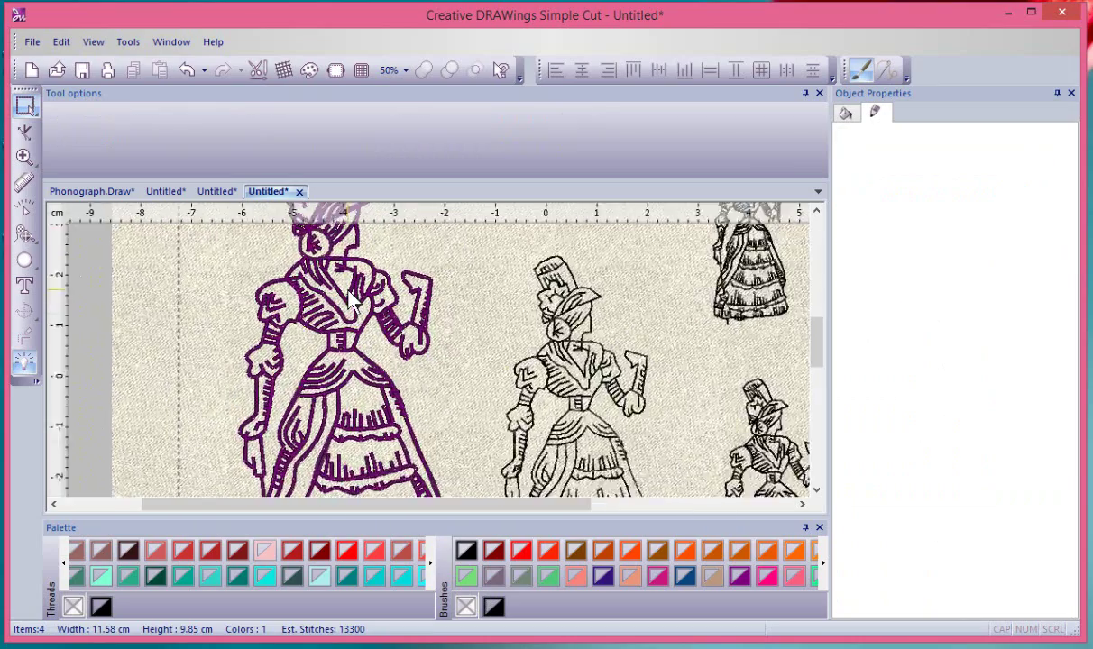
scroll(351, 302, "up", 4)
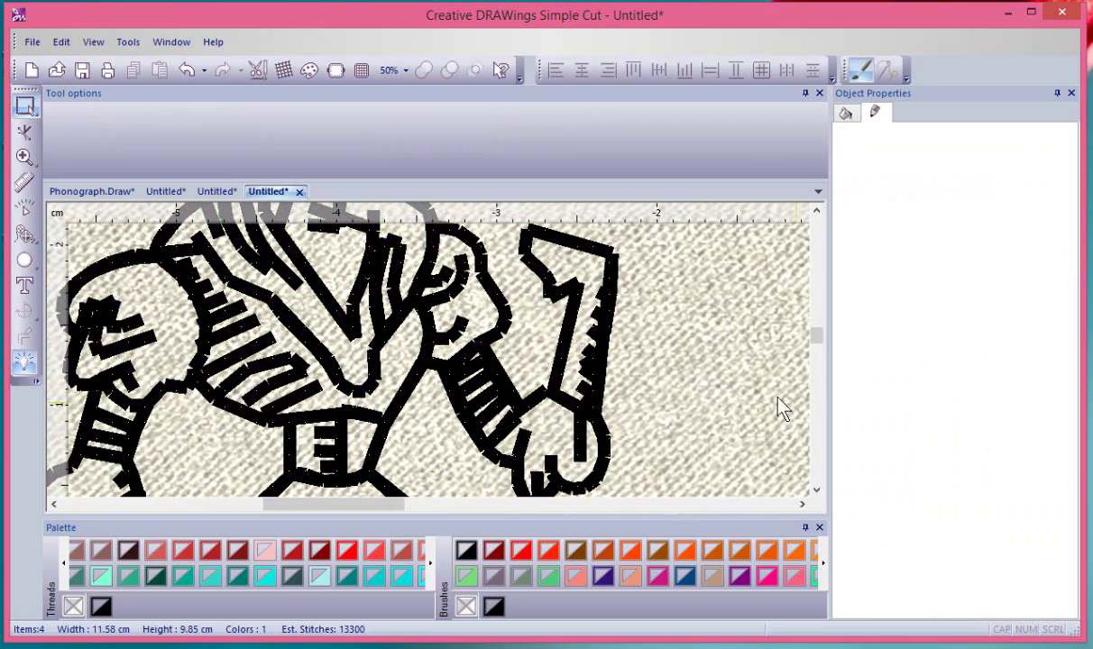
scroll(654, 278, "down", 3)
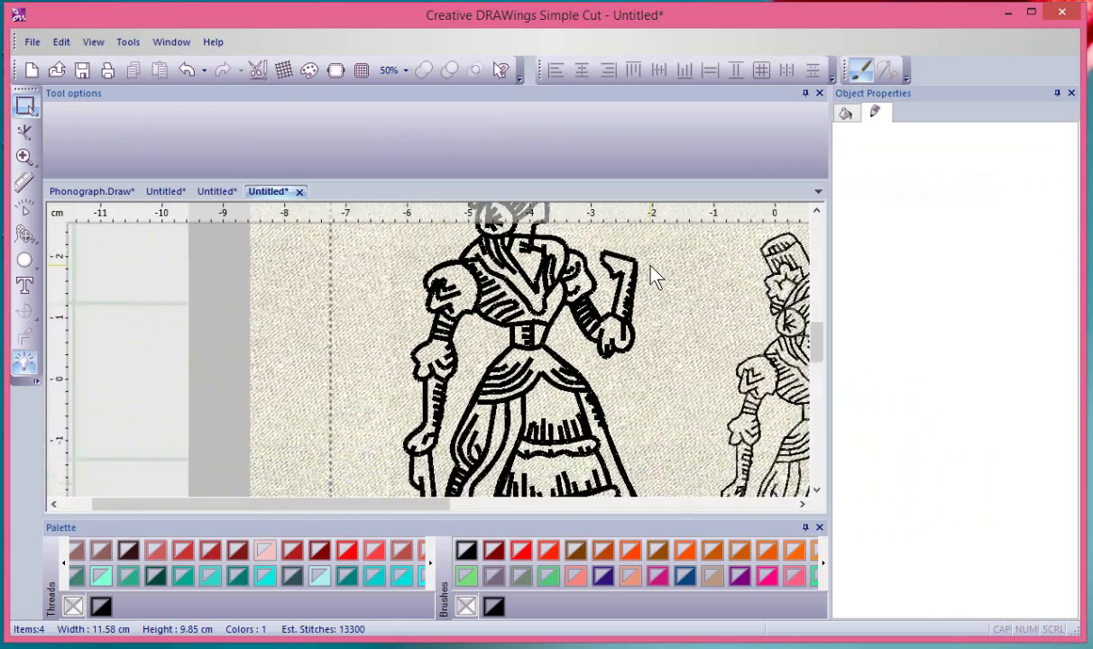
scroll(654, 278, "down", 1)
left_click(31, 43)
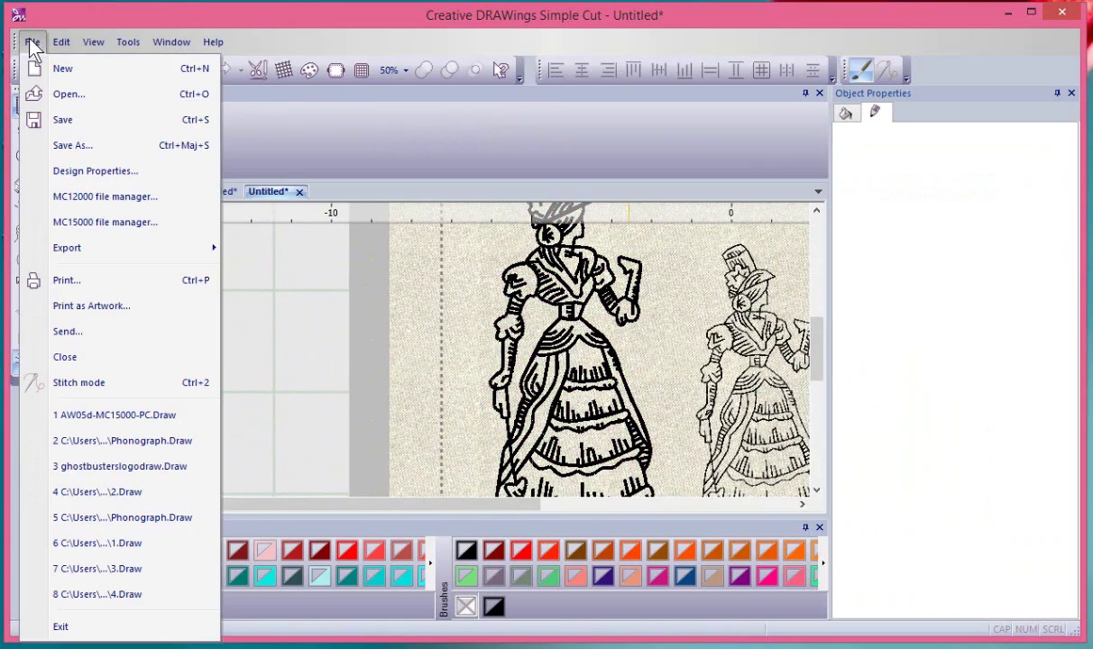
mouse_move(108, 247)
left_click(291, 431)
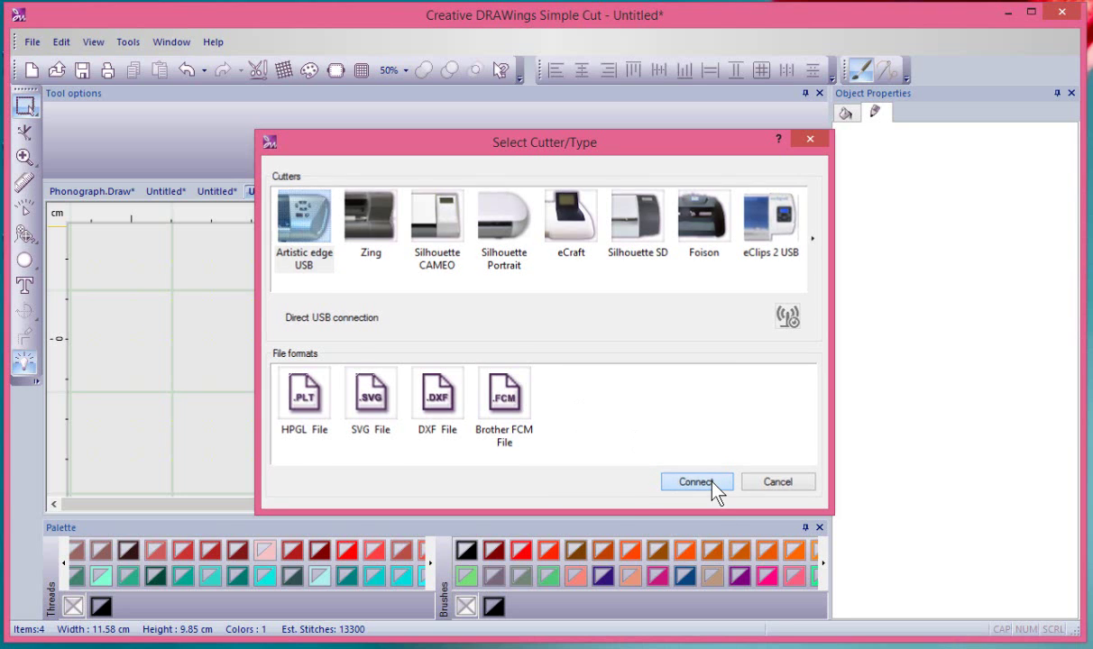
left_click(695, 482)
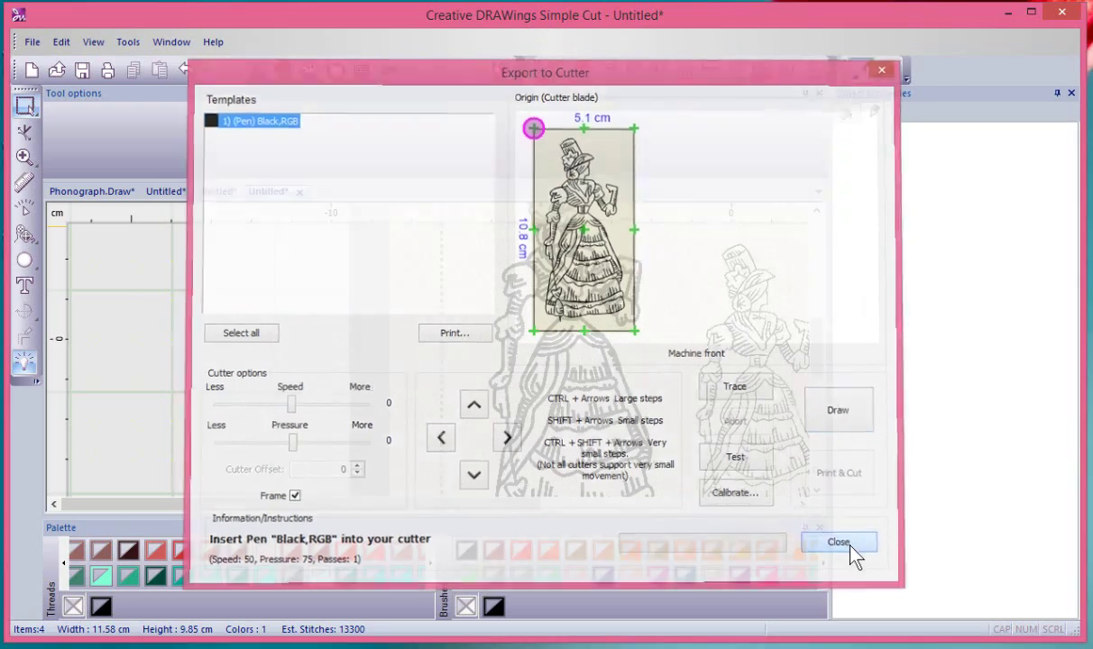
left_click(848, 546)
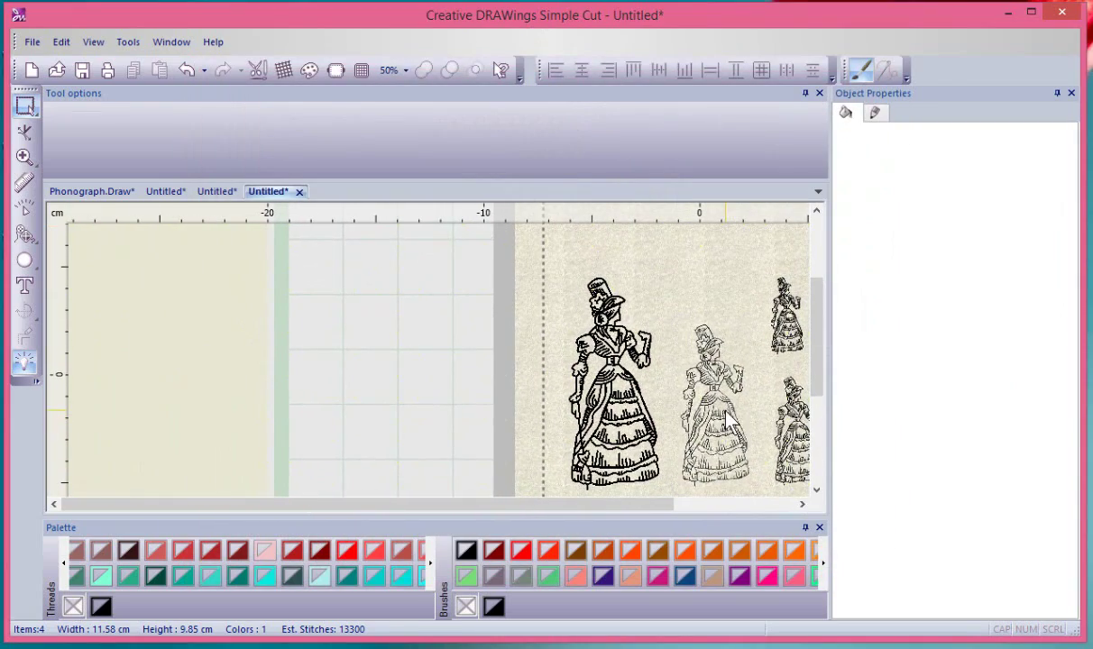
Convert the middle lady to curves and set its stitch type to Line
left_click(721, 436)
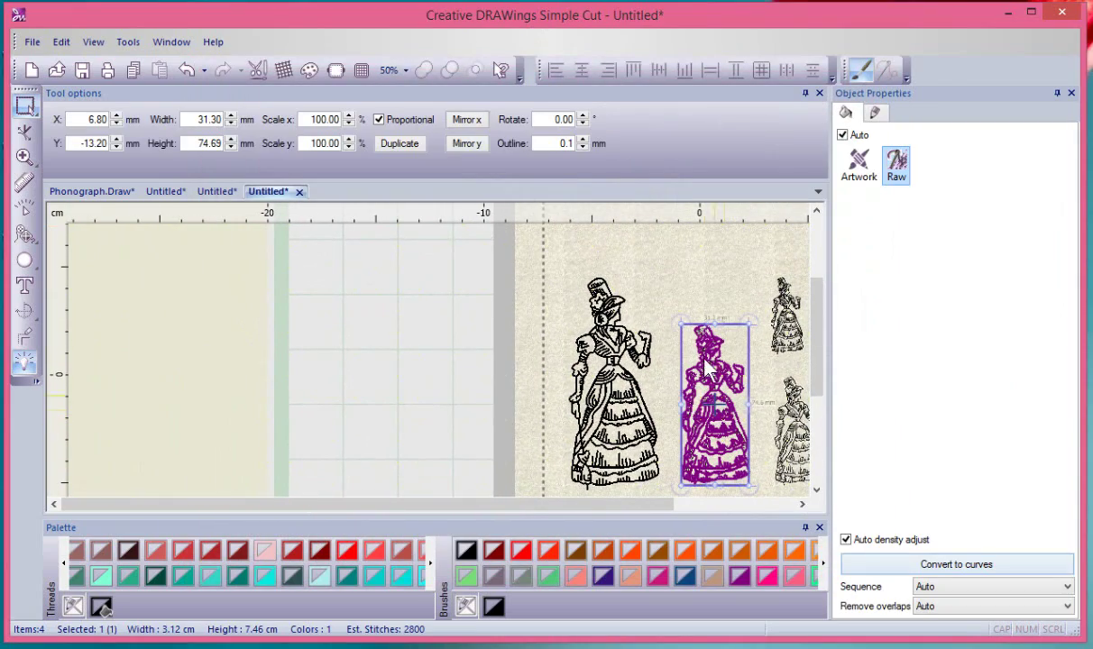
left_click(802, 504)
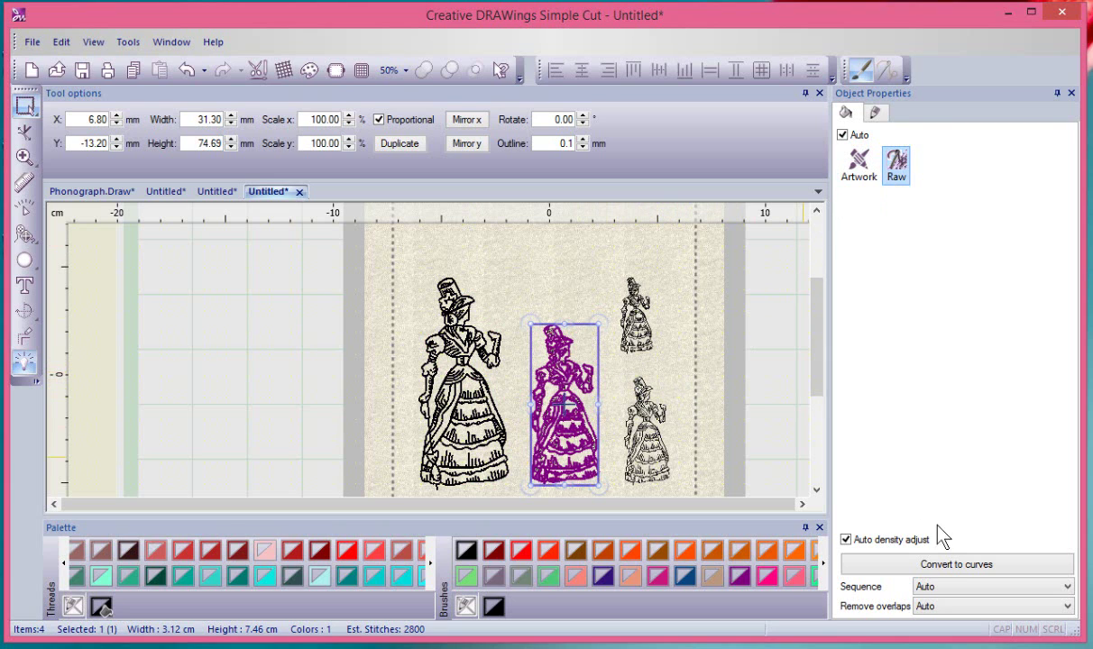
left_click(947, 565)
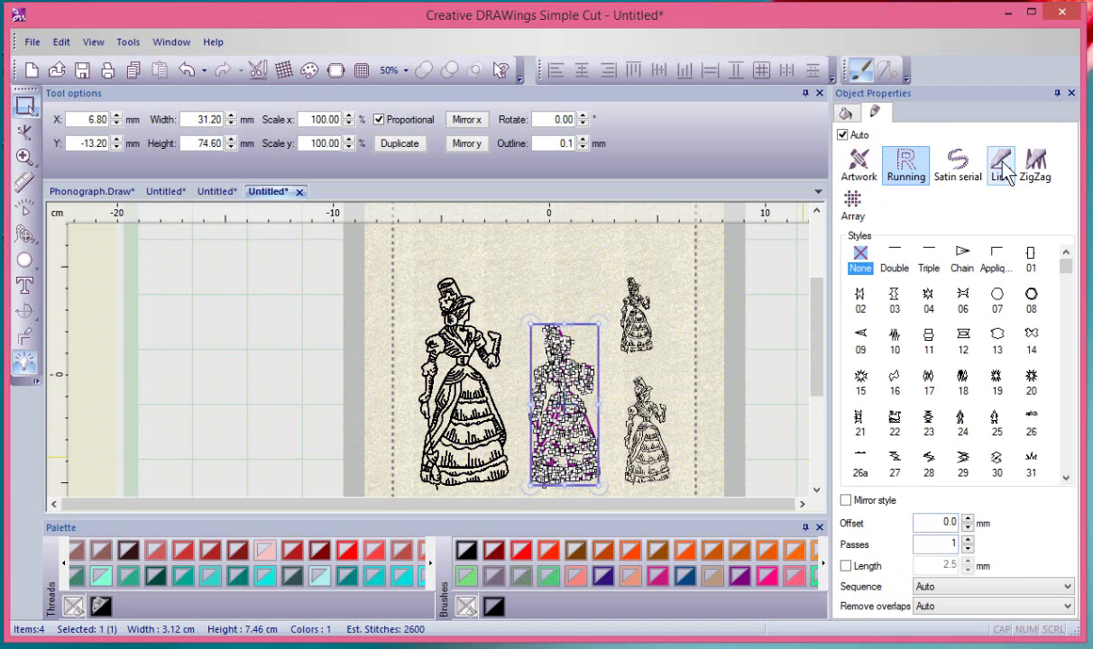
left_click(1001, 165)
key("Tab")
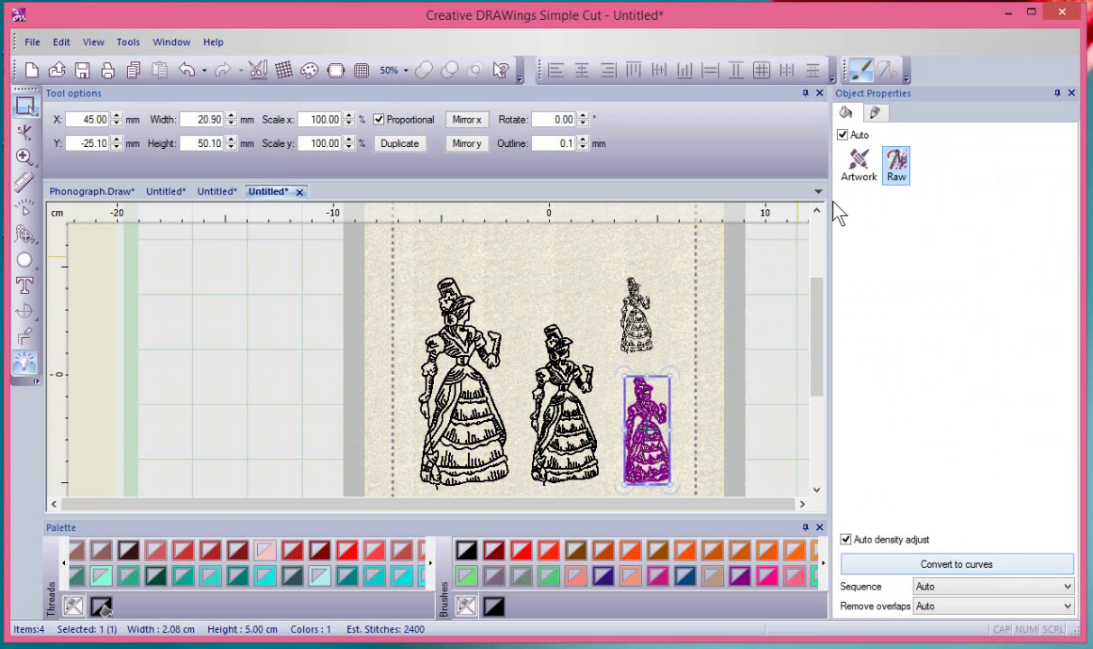
left_click(712, 365)
scroll(545, 448, "up", 5)
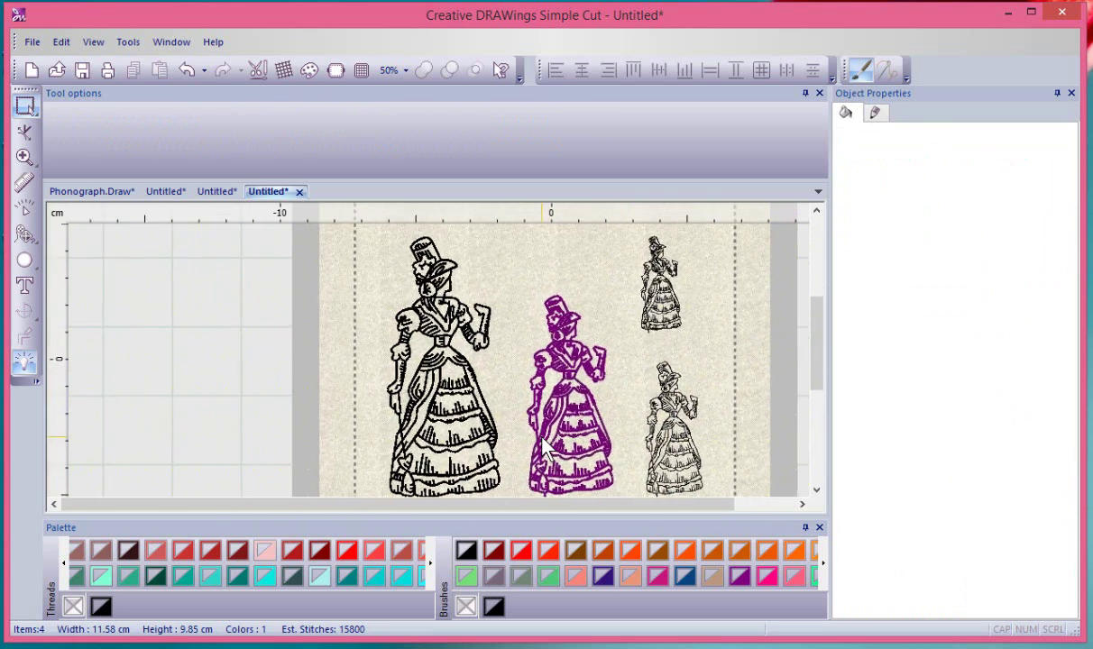
scroll(530, 428, "up", 1)
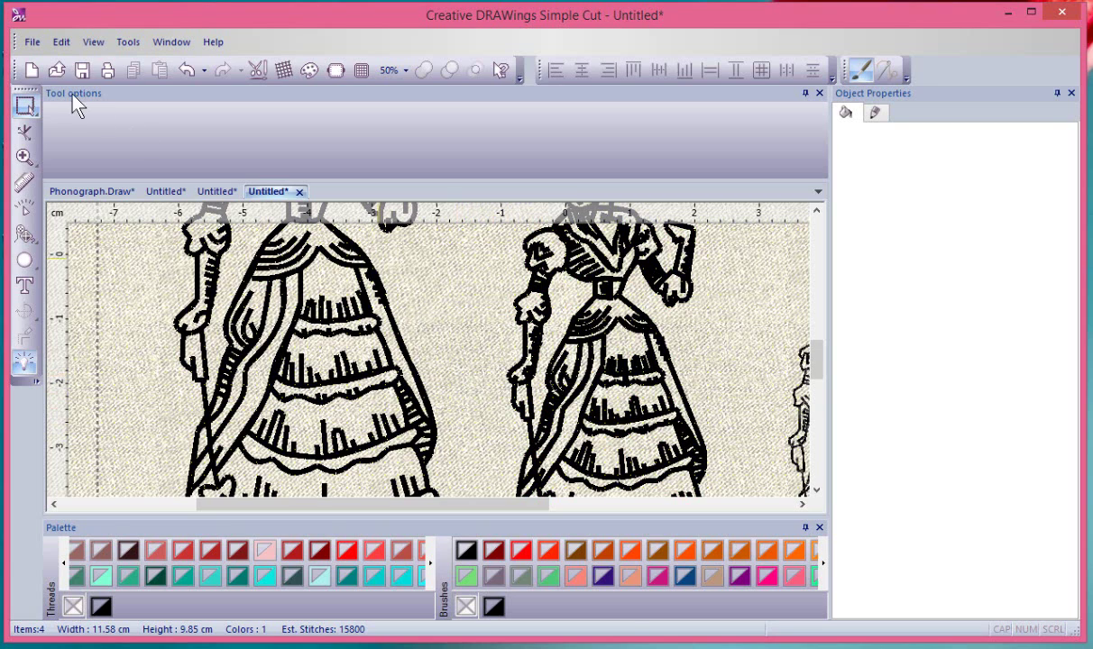
left_click(31, 42)
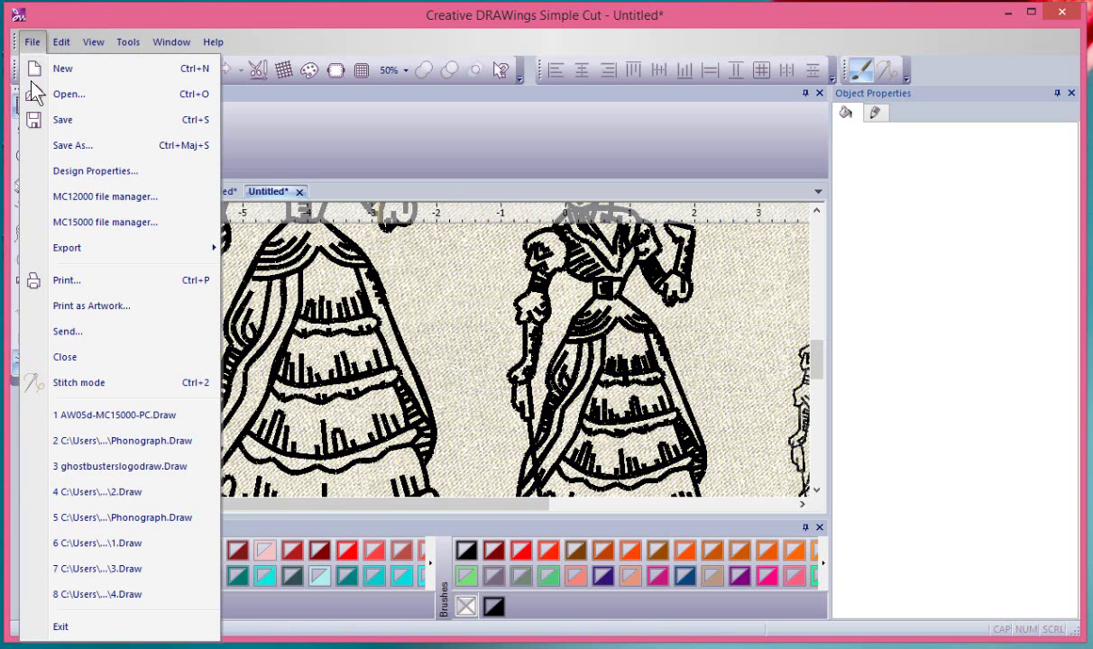
mouse_move(104, 245)
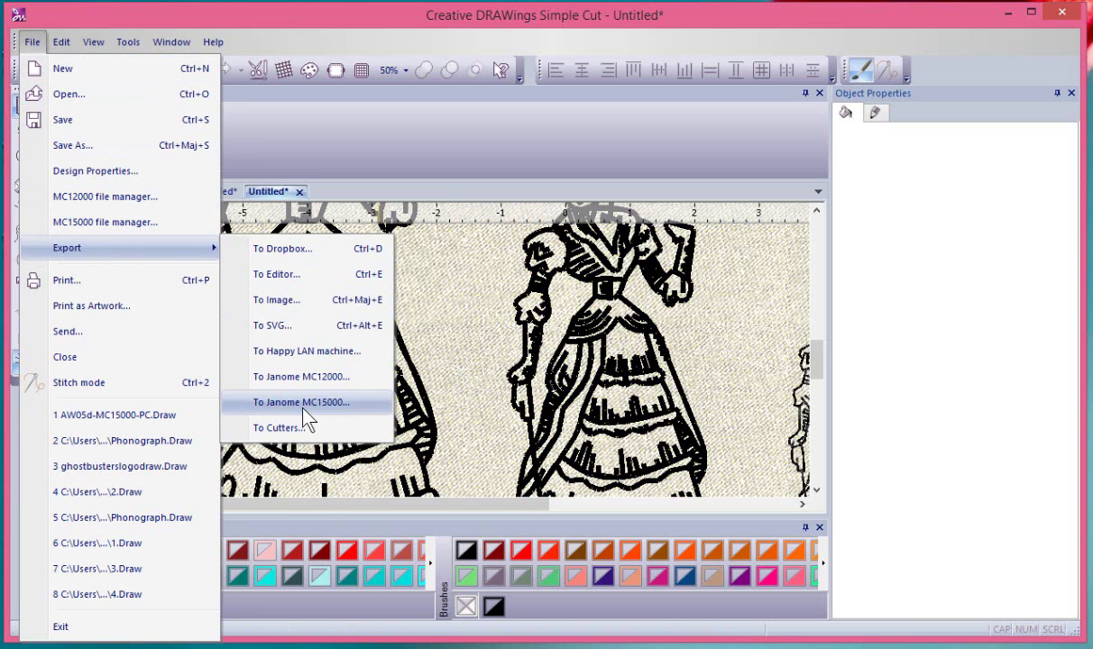
left_click(279, 427)
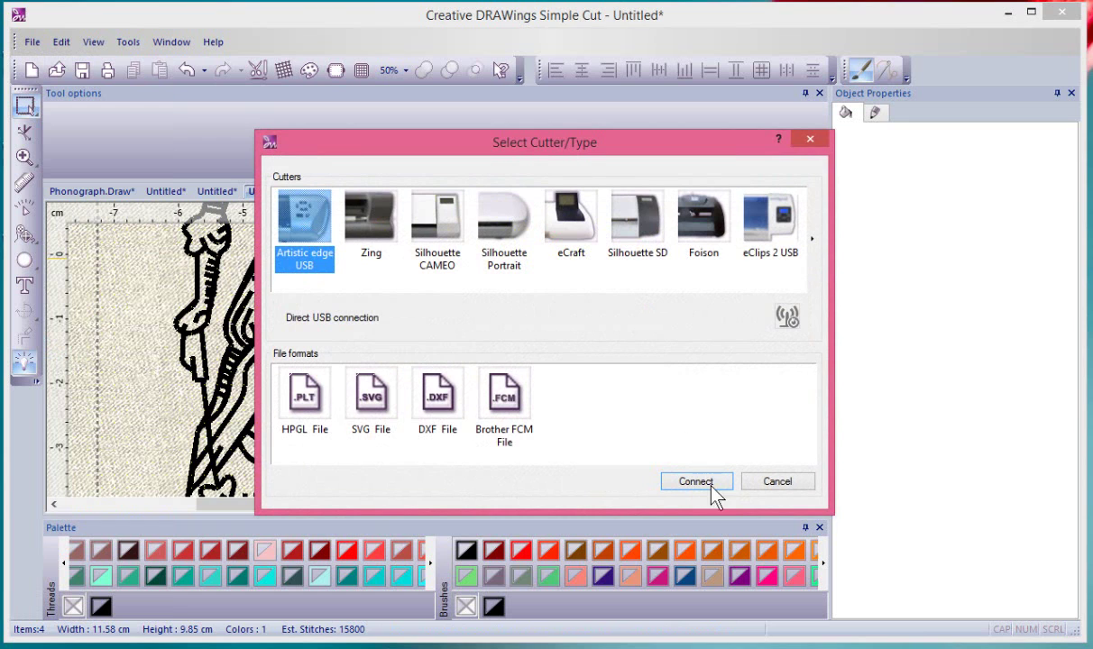
left_click(711, 487)
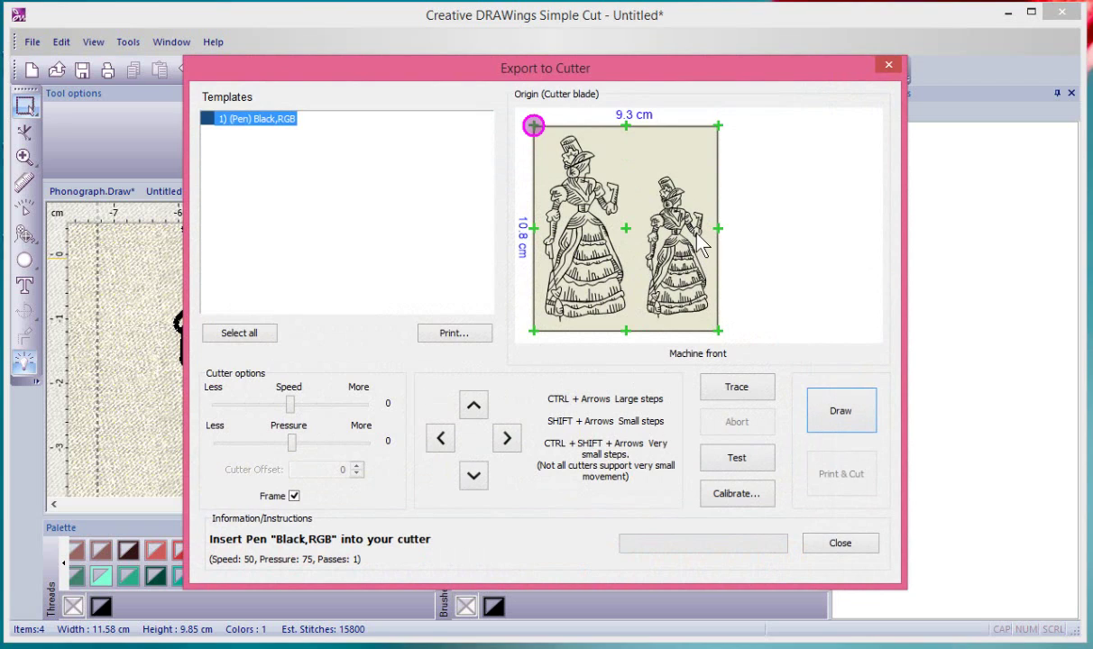
left_click(863, 545)
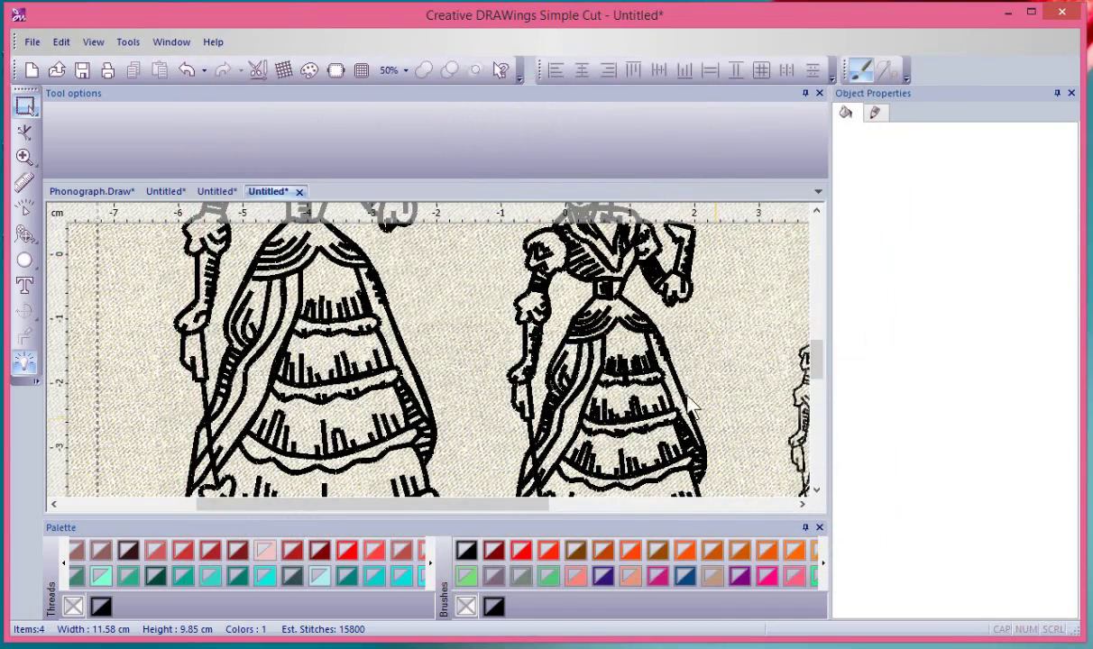
scroll(451, 290, "down", 3)
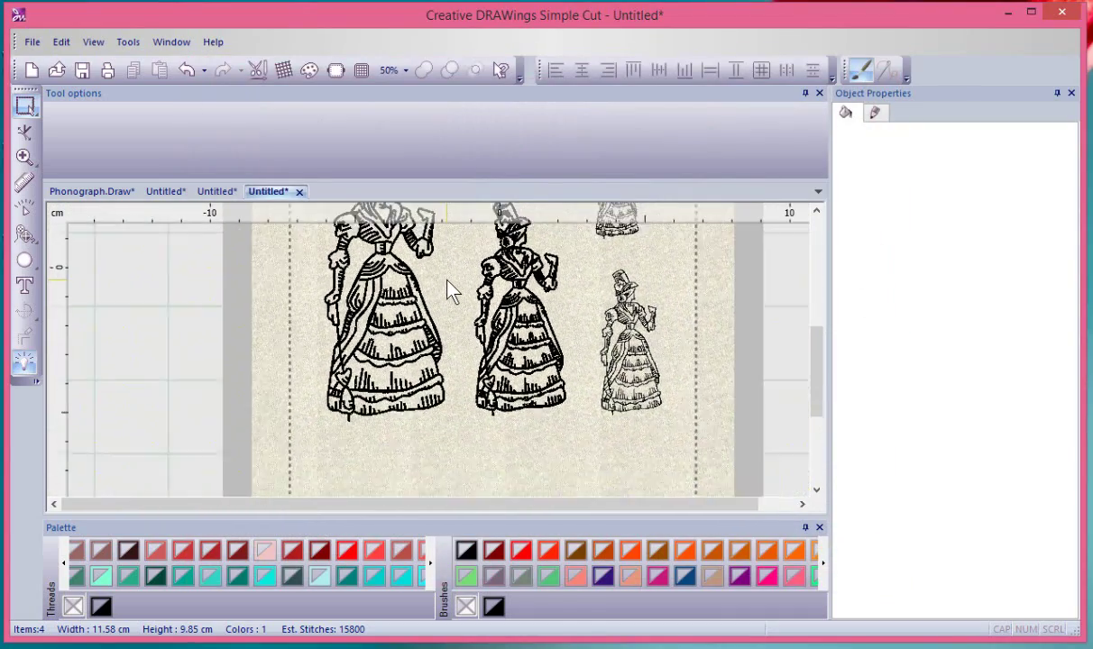
scroll(448, 281, "down", 2)
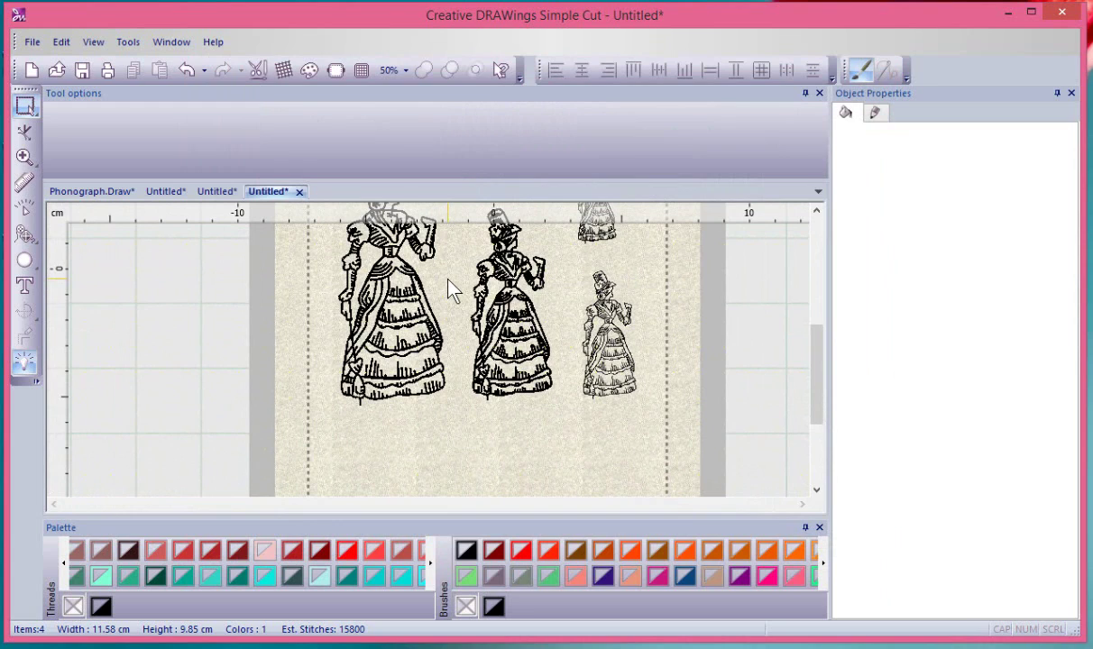